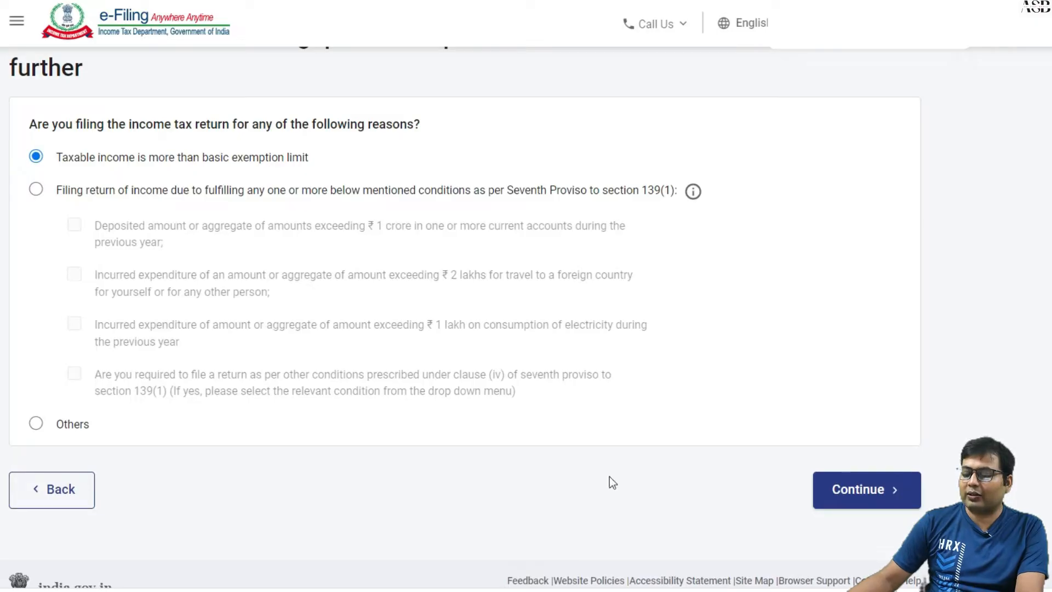
Keep taxable income above the basic exemption limit as the filing reason, and include Schedule House Property and Schedule Capital Gains in the return
click(849, 487)
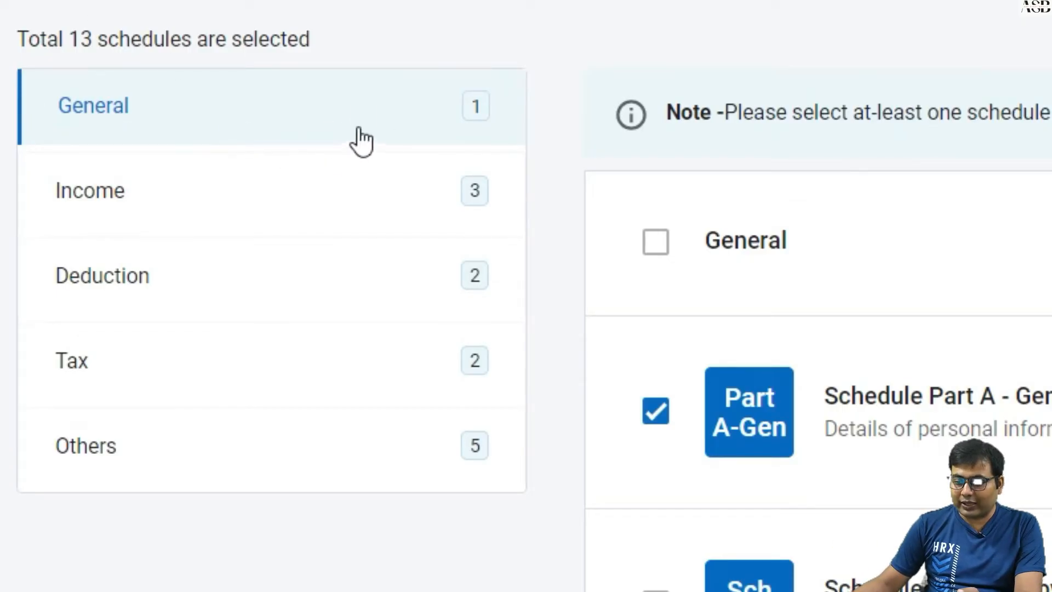
click(107, 200)
scroll(263, 304, down, 5)
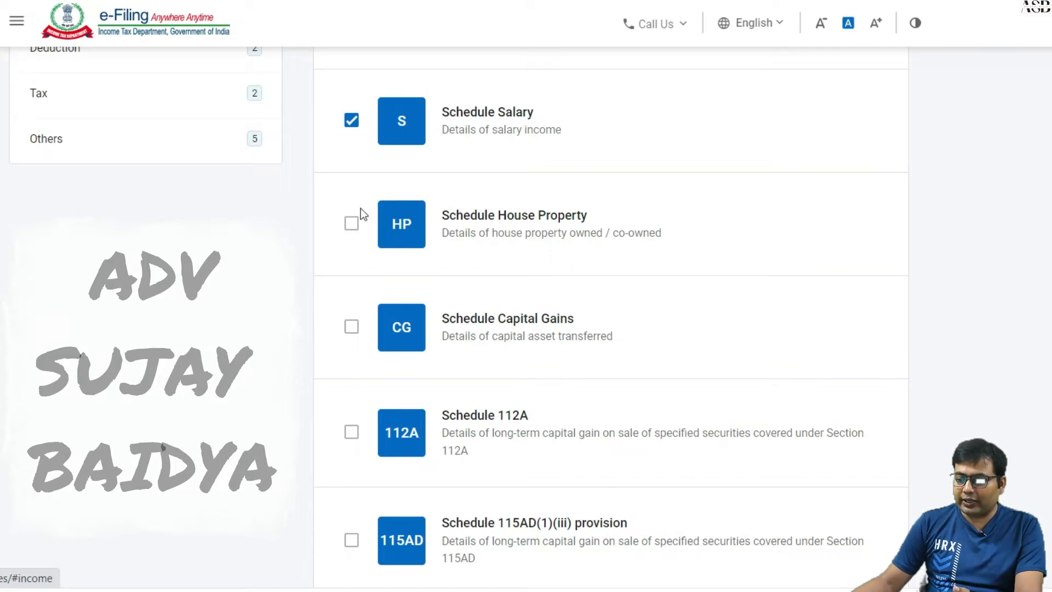
click(352, 224)
click(352, 336)
scroll(353, 340, down, 5)
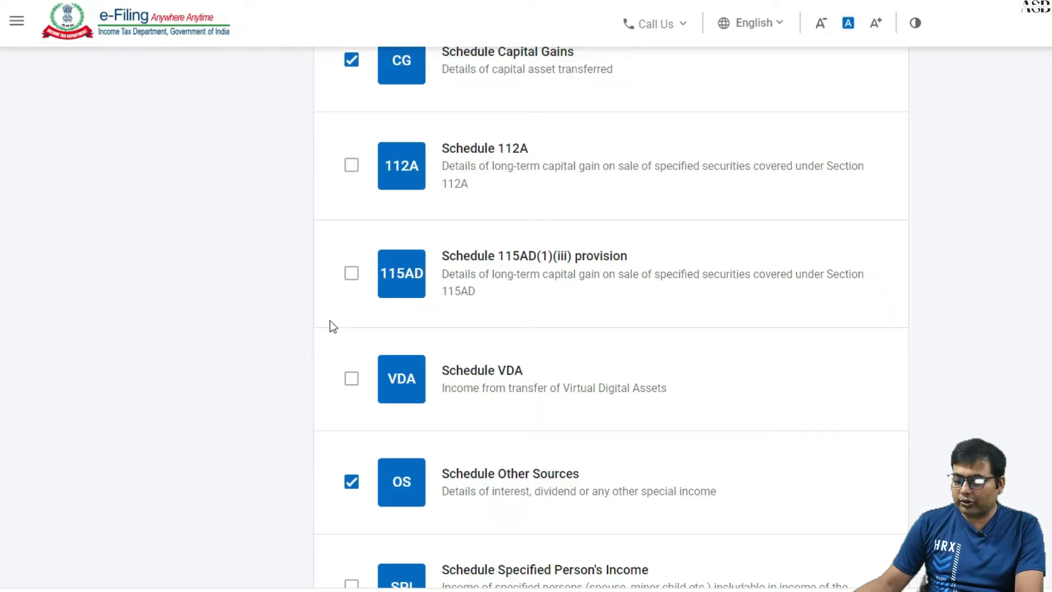
scroll(331, 322, down, 12)
click(852, 426)
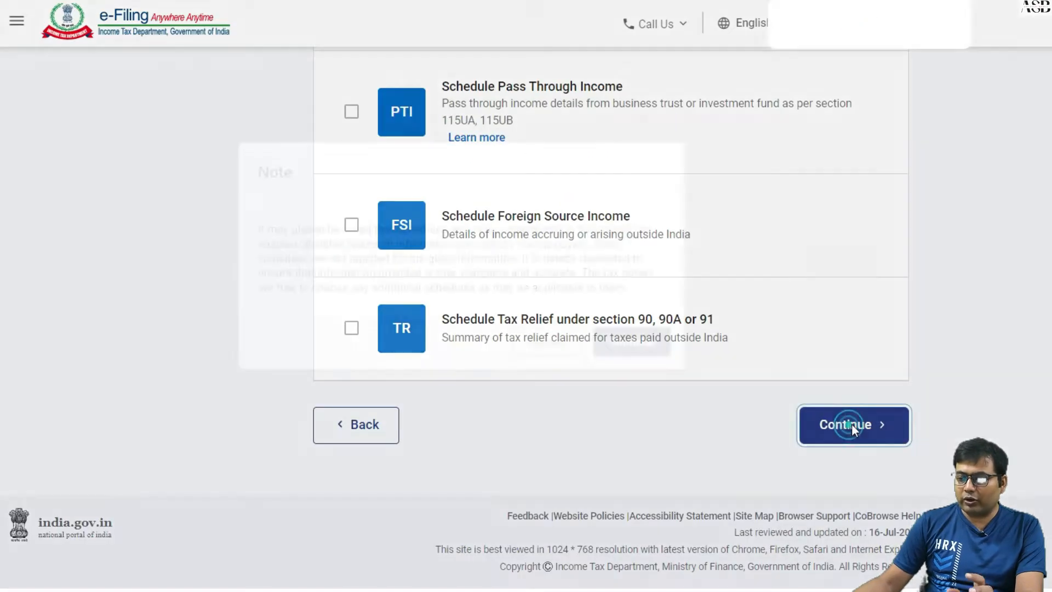
click(630, 383)
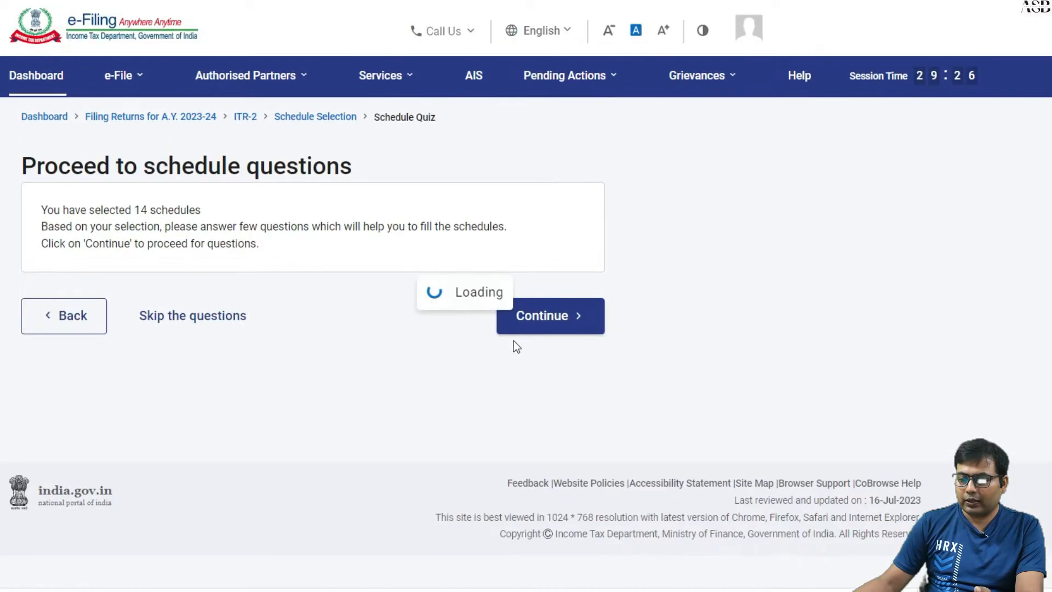
Proceed with No for the new tax regime u/s 115BAC and skip the remaining schedule questions
click(543, 323)
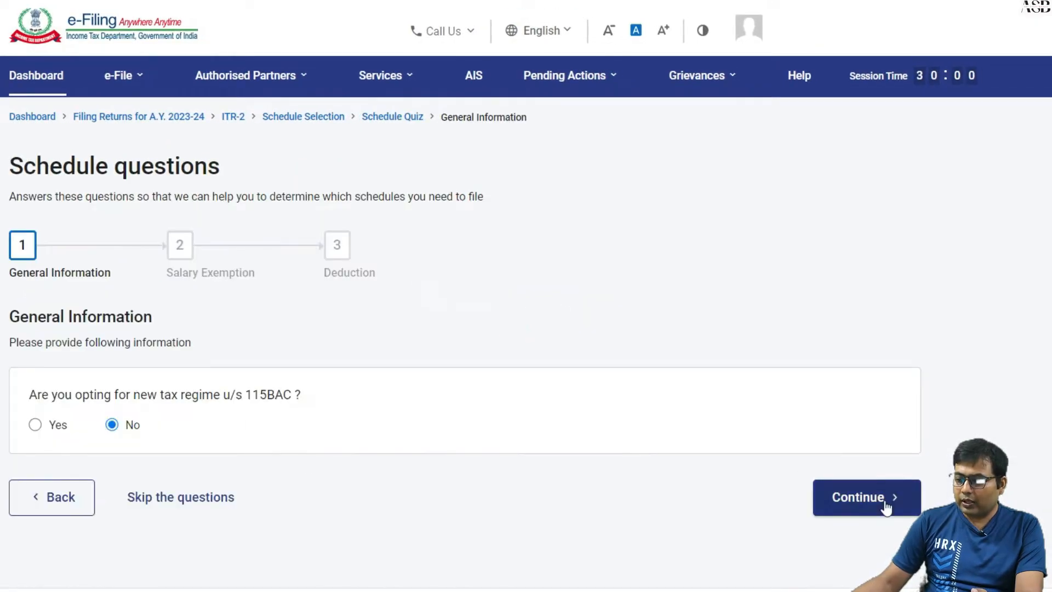
click(888, 500)
scroll(559, 441, down, 10)
scroll(734, 456, down, 5)
middle_click(233, 502)
scroll(240, 508, down, 5)
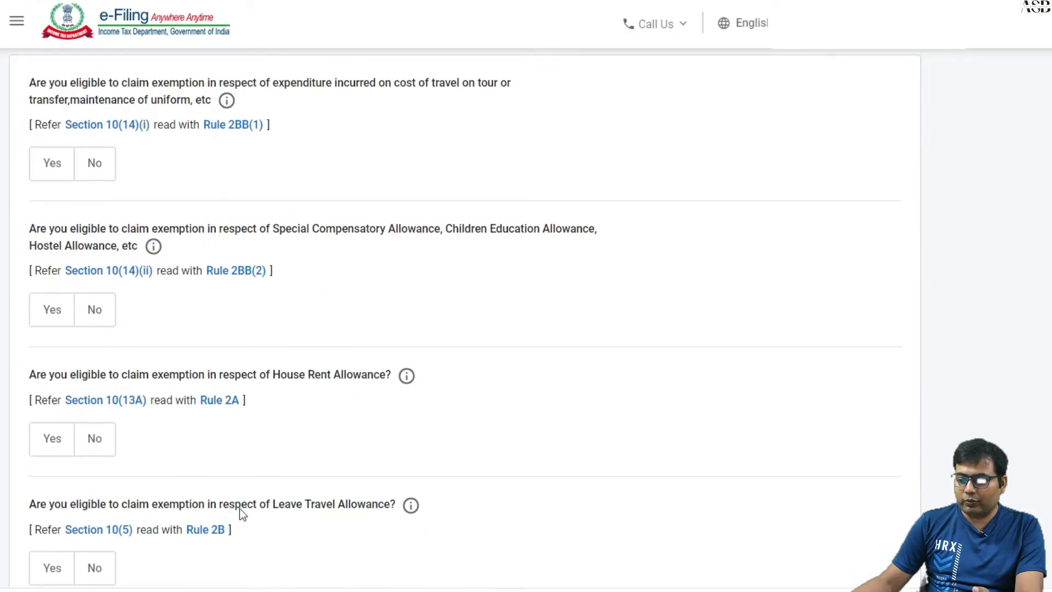
scroll(239, 509, down, 5)
click(183, 362)
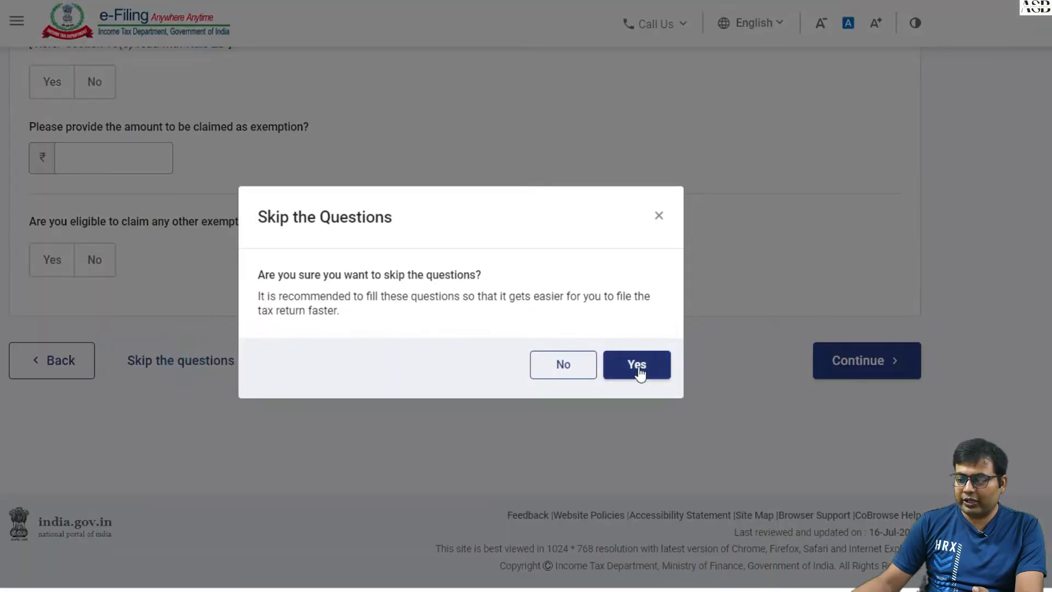
click(636, 366)
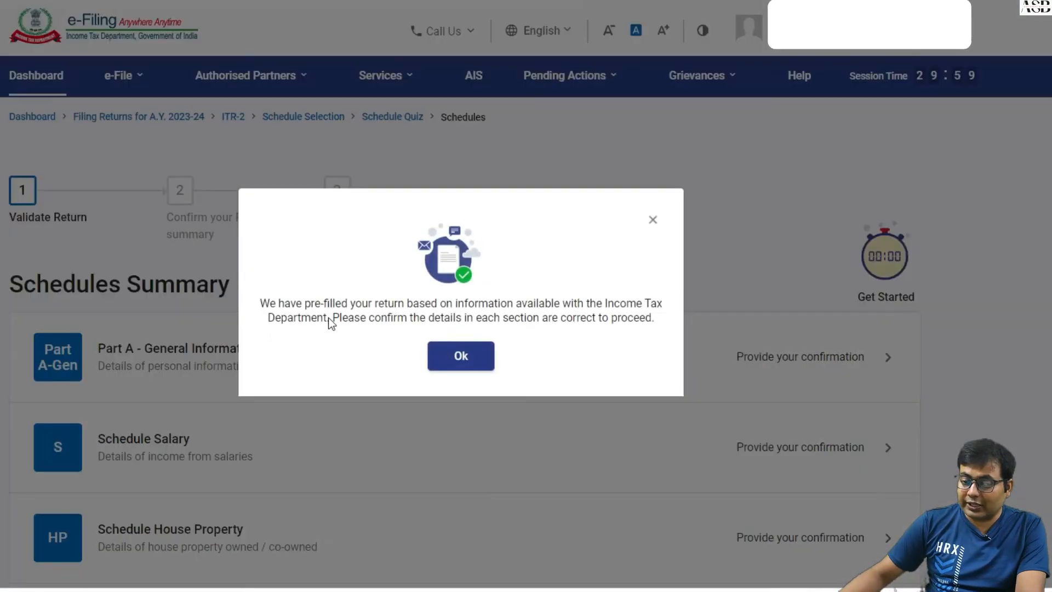
Dismiss the pre-fill notice and open Part A - General Information to check its personal and contact details
click(458, 359)
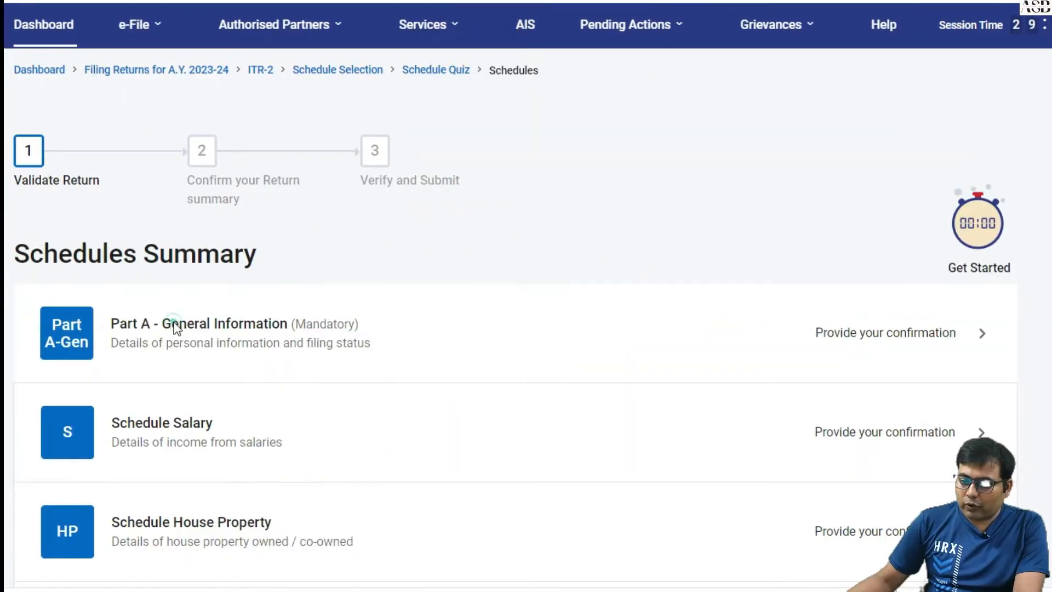
click(171, 324)
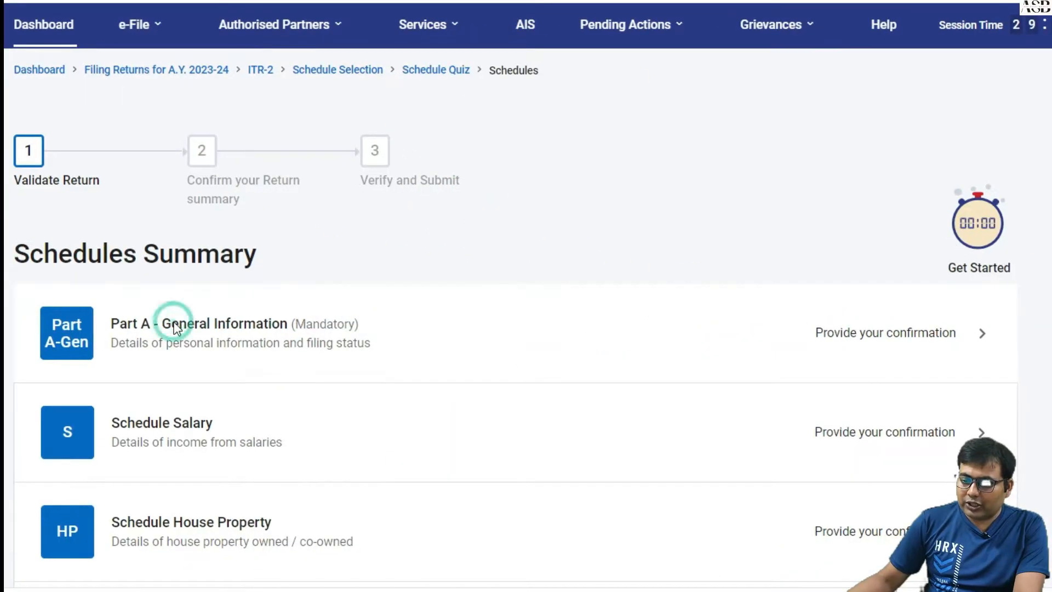
scroll(177, 329, down, 3)
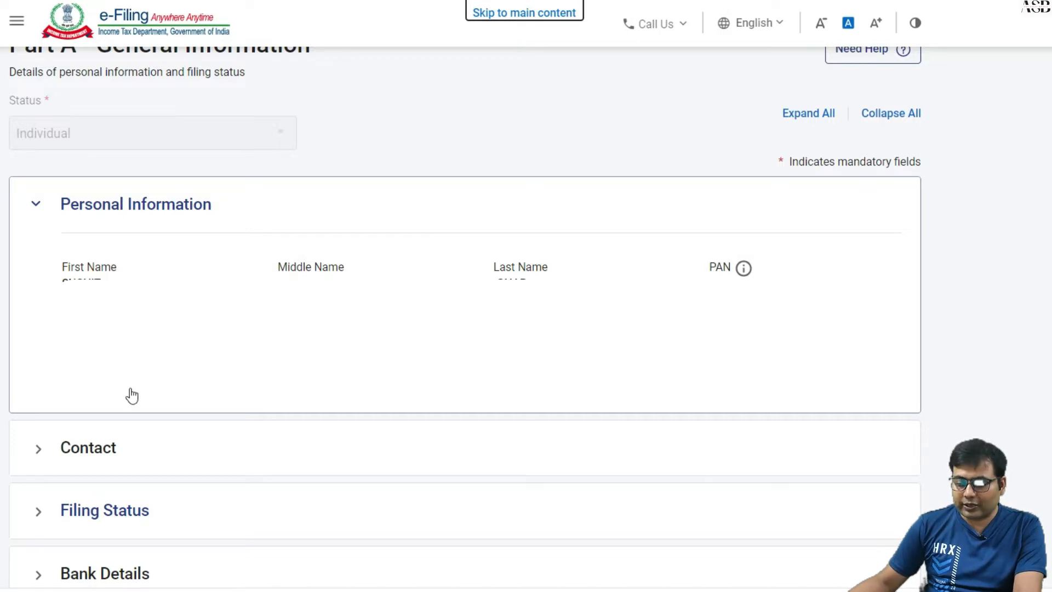
scroll(131, 395, down, 2)
click(96, 357)
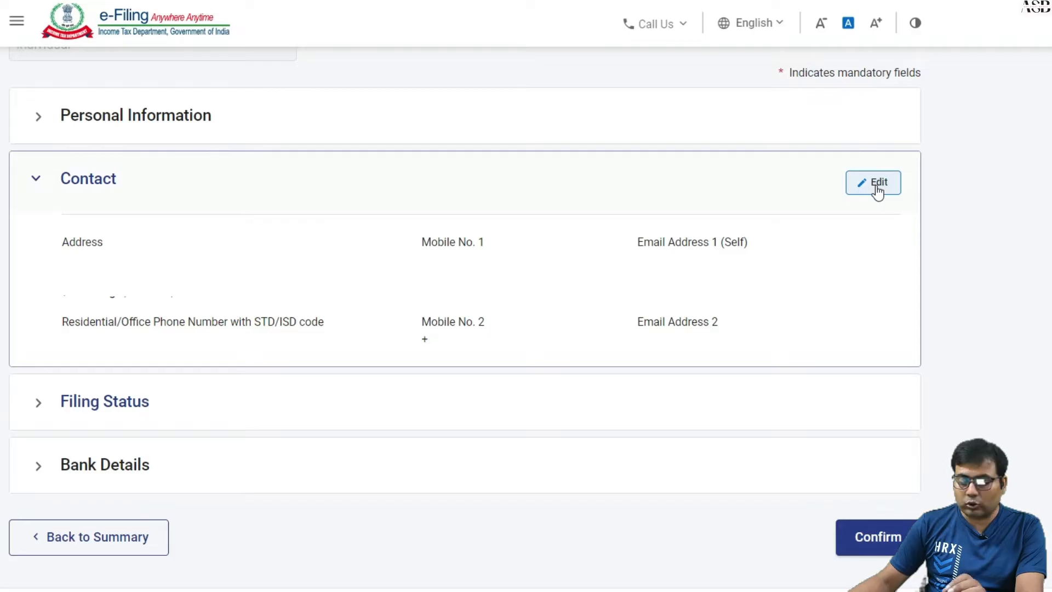
In Filing Status, set the condition for residential status to 182 days or more in India during the previous year [section 6(1)(a)]
click(96, 416)
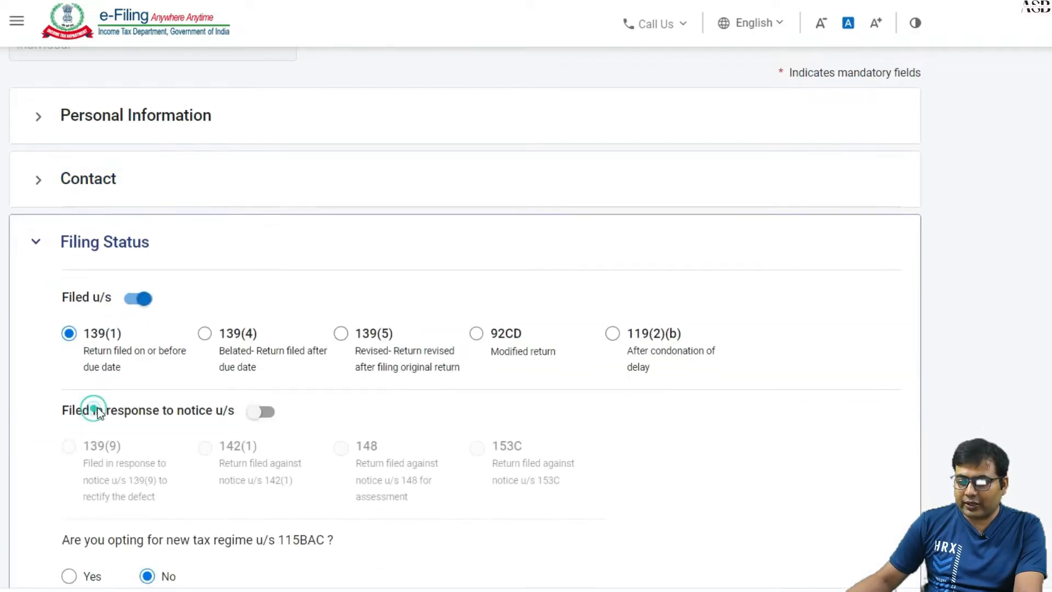
scroll(91, 350, down, 2)
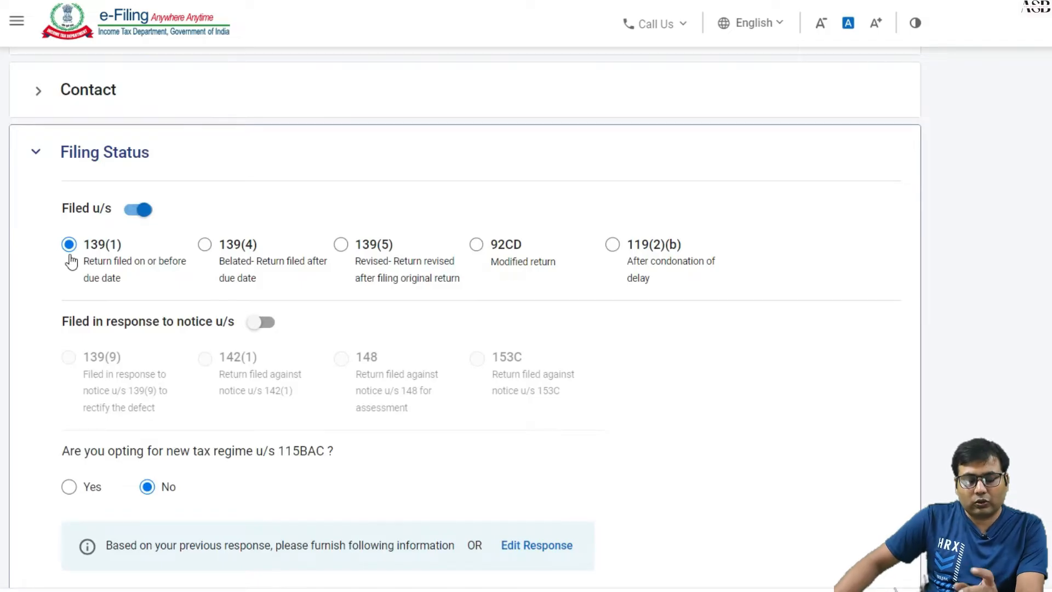
scroll(71, 262, down, 4)
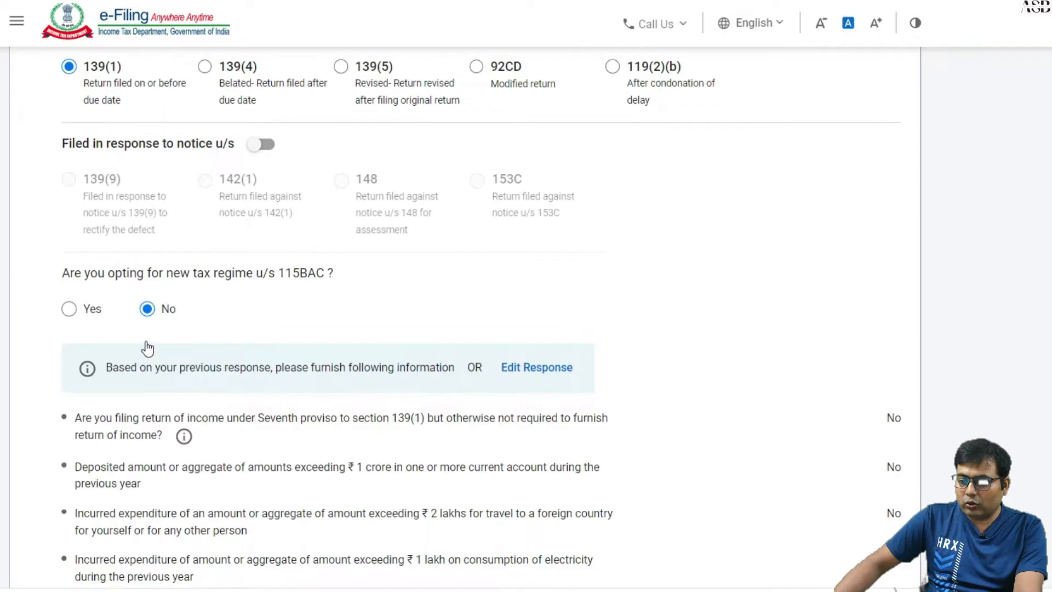
scroll(147, 348, down, 8)
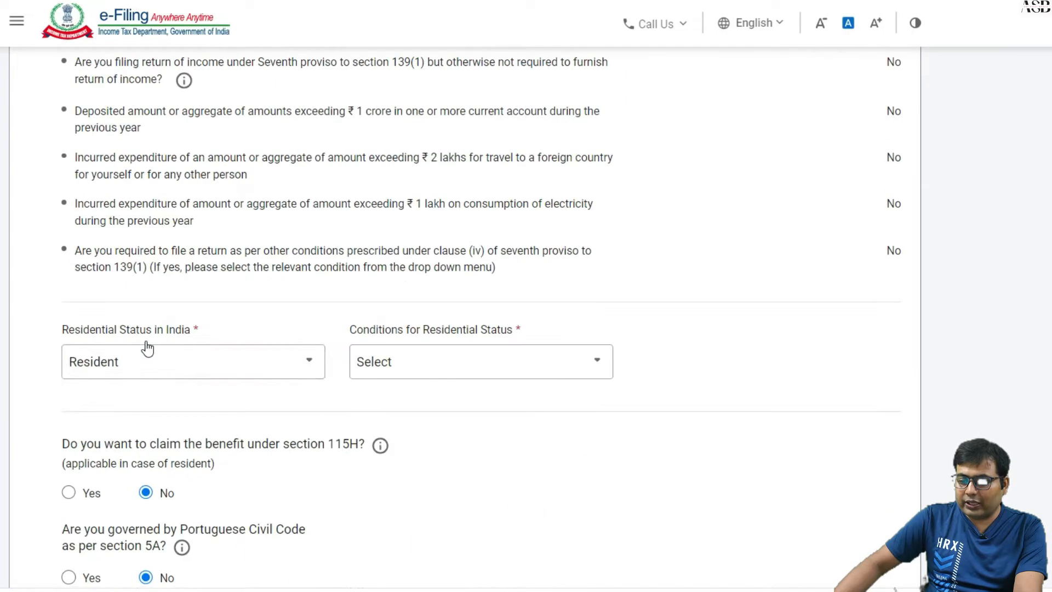
click(389, 375)
click(398, 430)
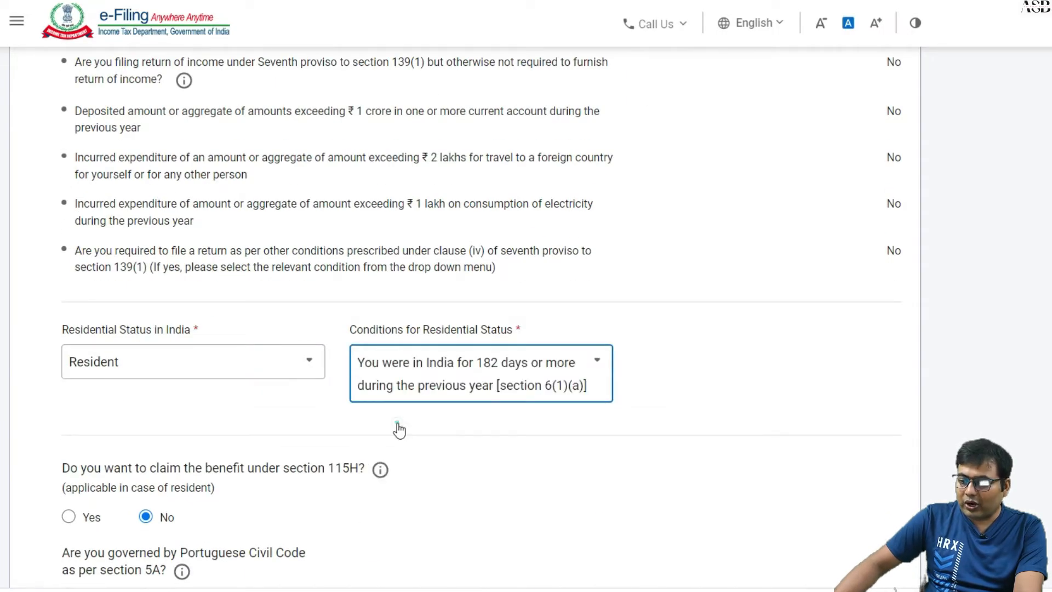
Answer No to being an FII/FPI and save the Filing Status section
scroll(268, 389, down, 8)
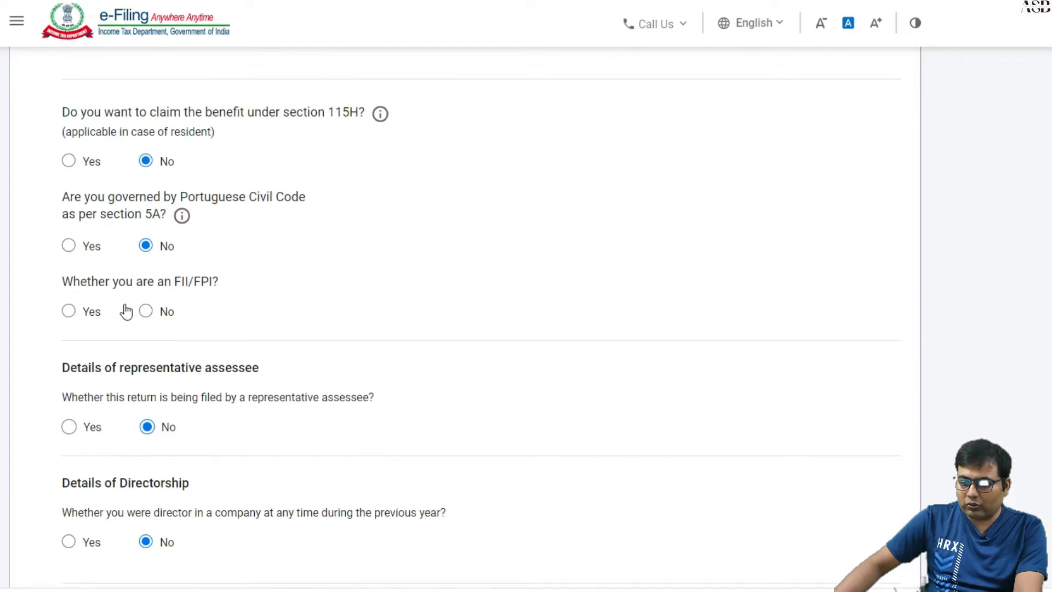
click(144, 312)
scroll(147, 323, down, 8)
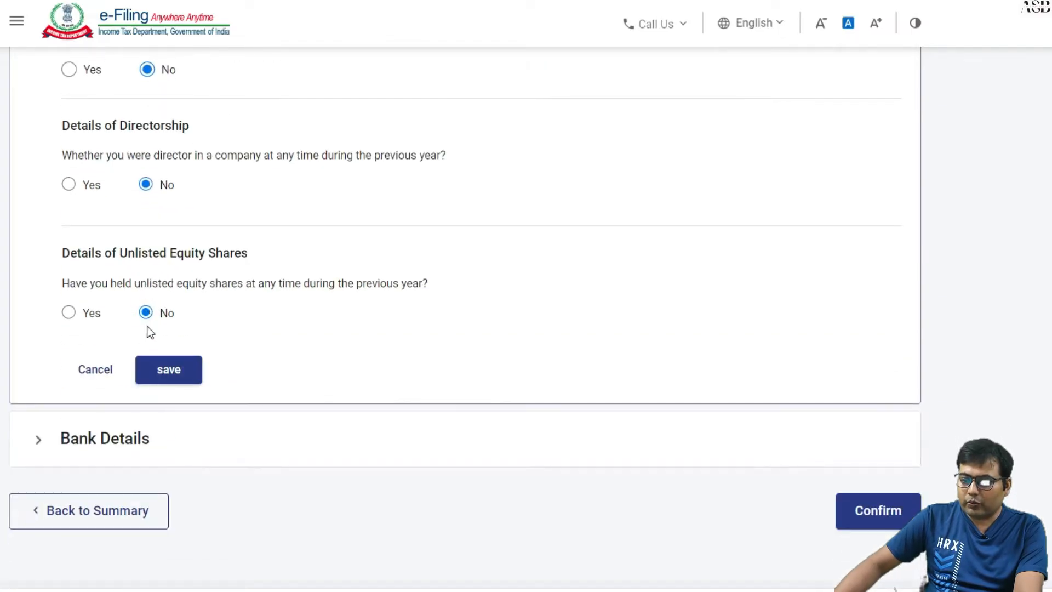
click(160, 374)
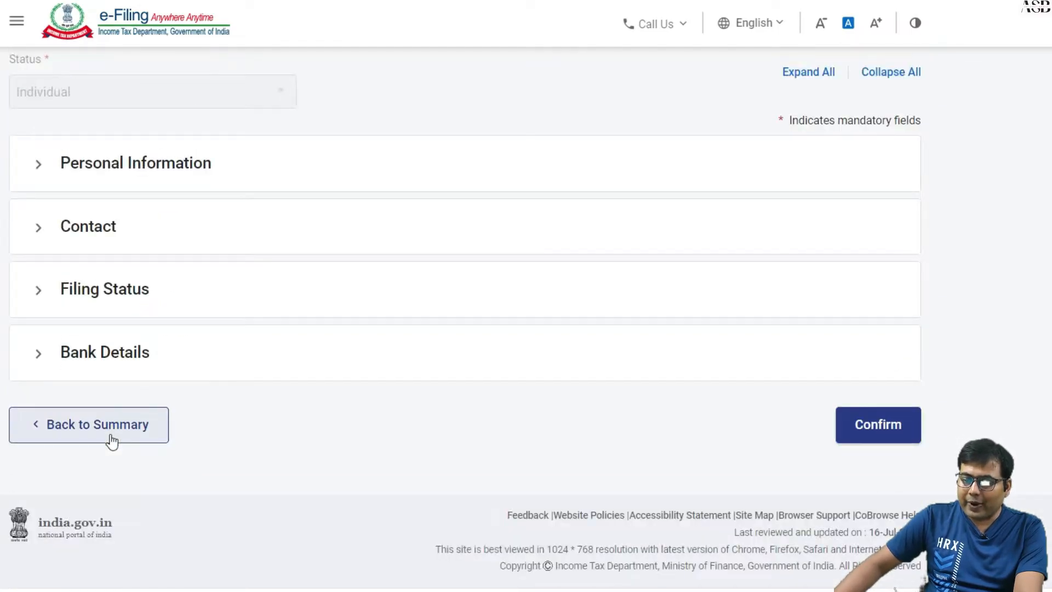
Check the bank accounts nominated for refund in Bank Details and confirm Part A - General Information
click(114, 352)
scroll(137, 455, down, 3)
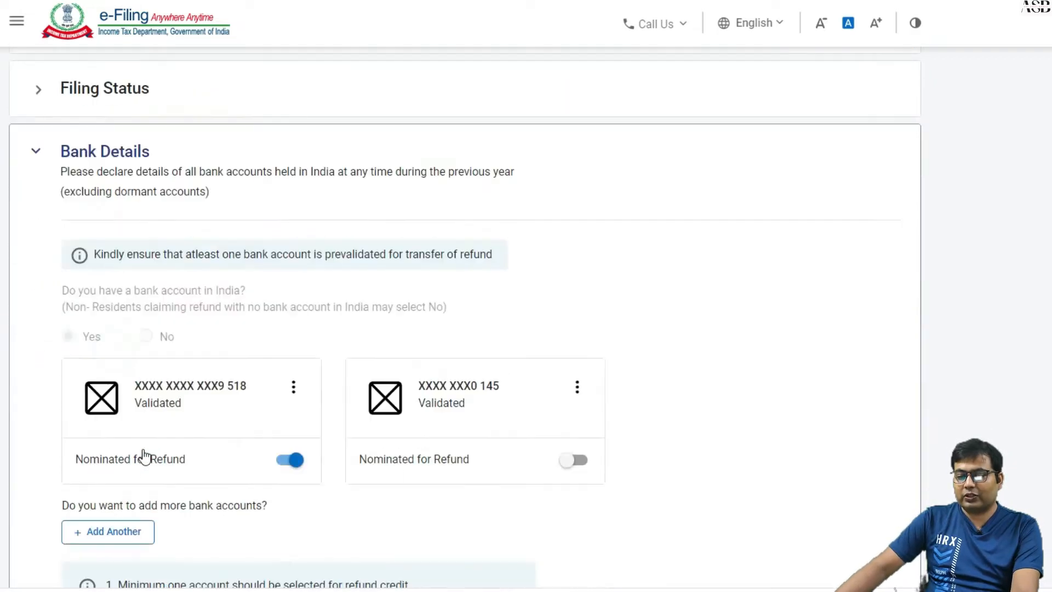
scroll(144, 456, down, 1)
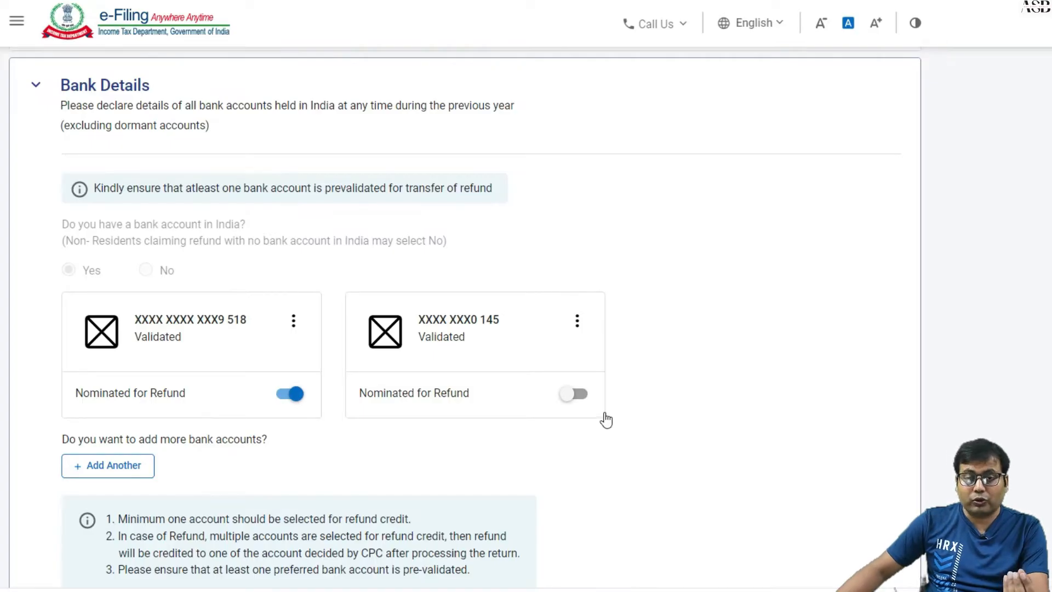
scroll(608, 422, down, 4)
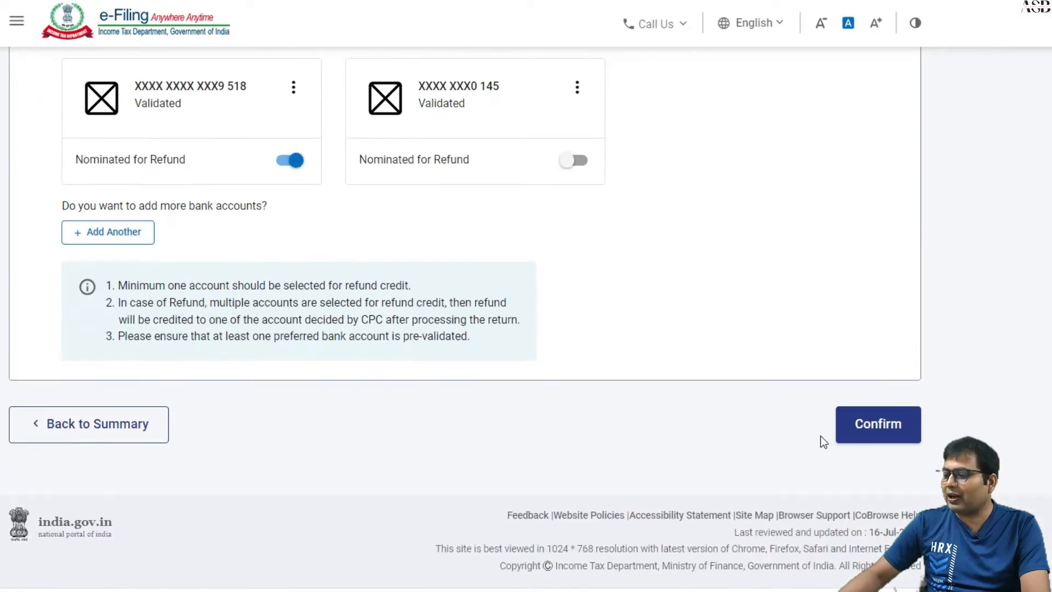
click(896, 432)
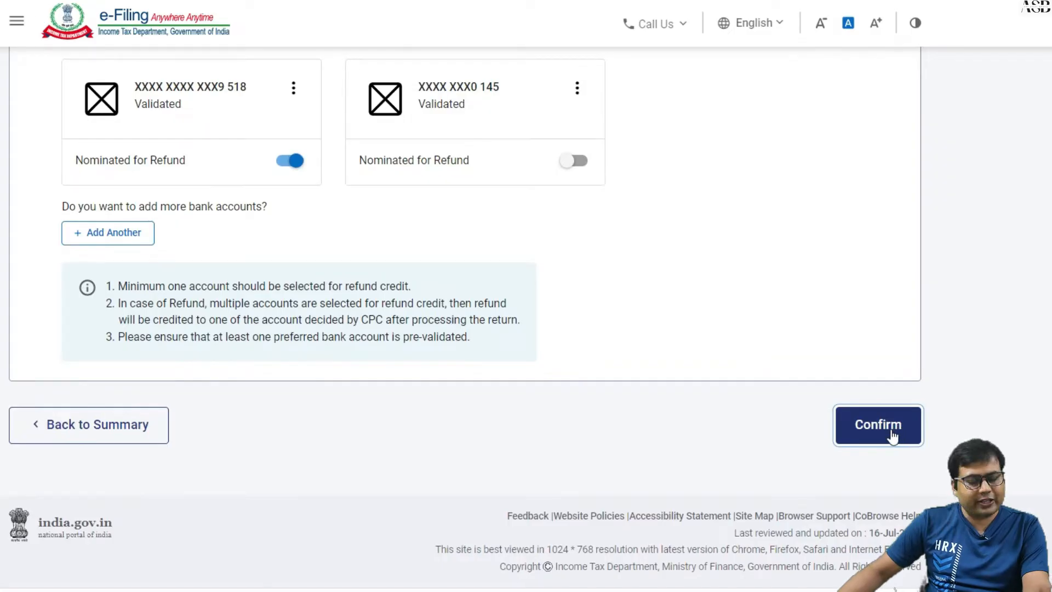
scroll(204, 438, up, 5)
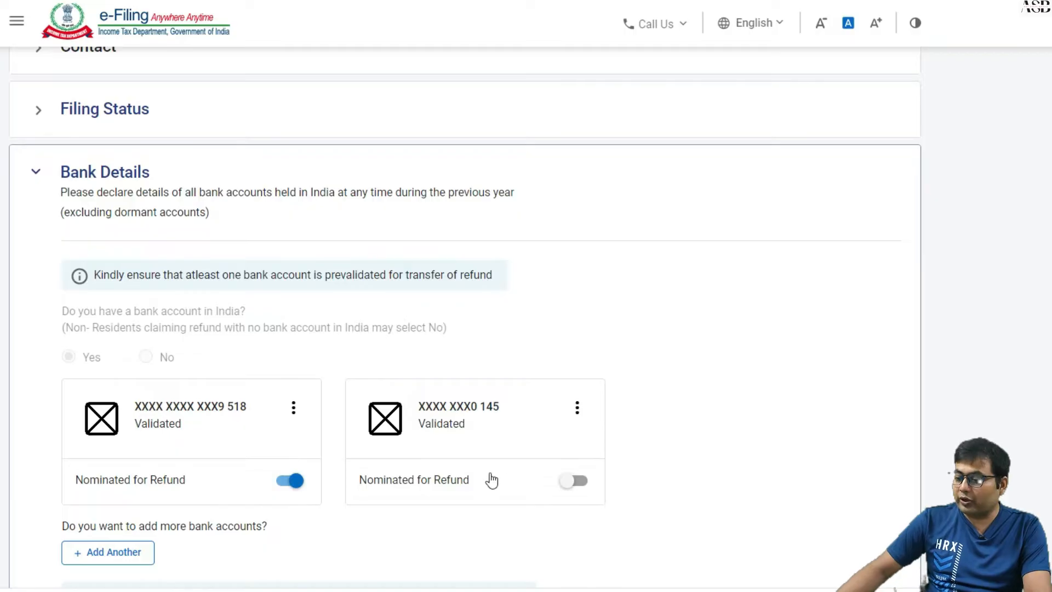
scroll(768, 476, down, 3)
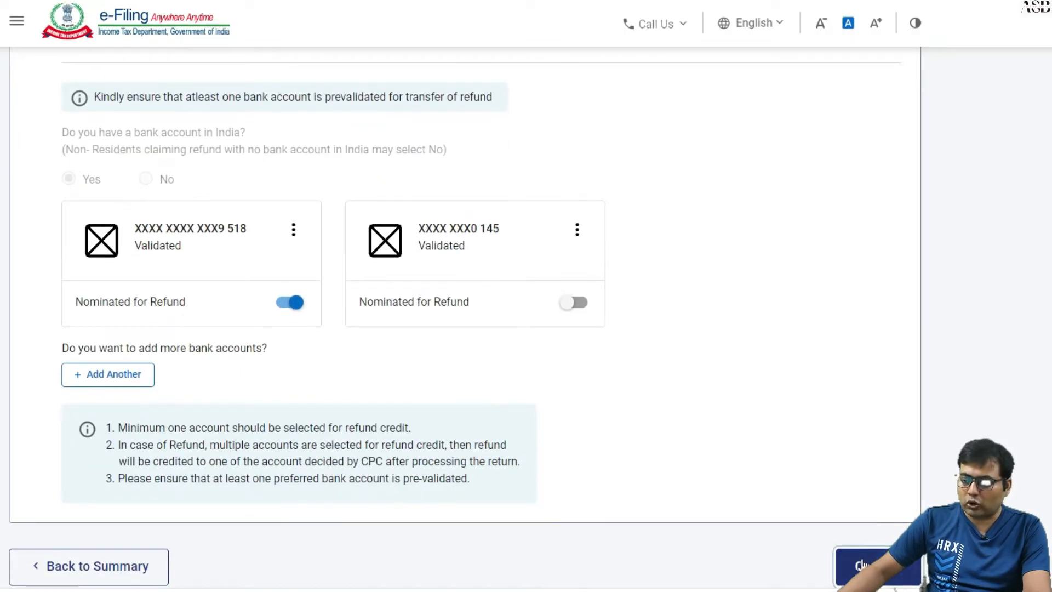
click(848, 559)
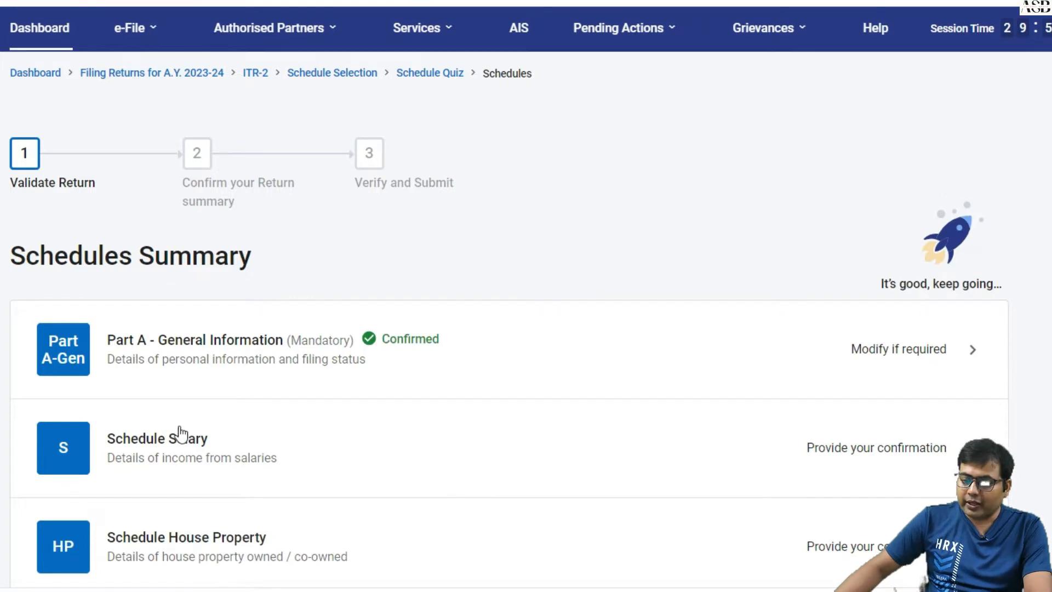
Add an employer entry under Gross Salary in Schedule Salary and set the nature of employer to Others
click(182, 436)
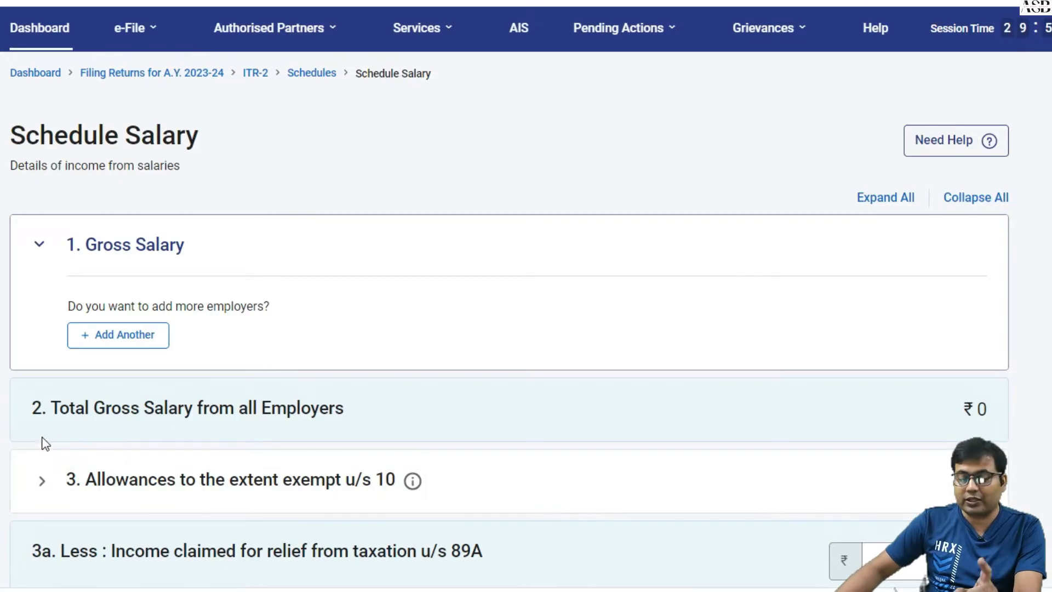
click(102, 340)
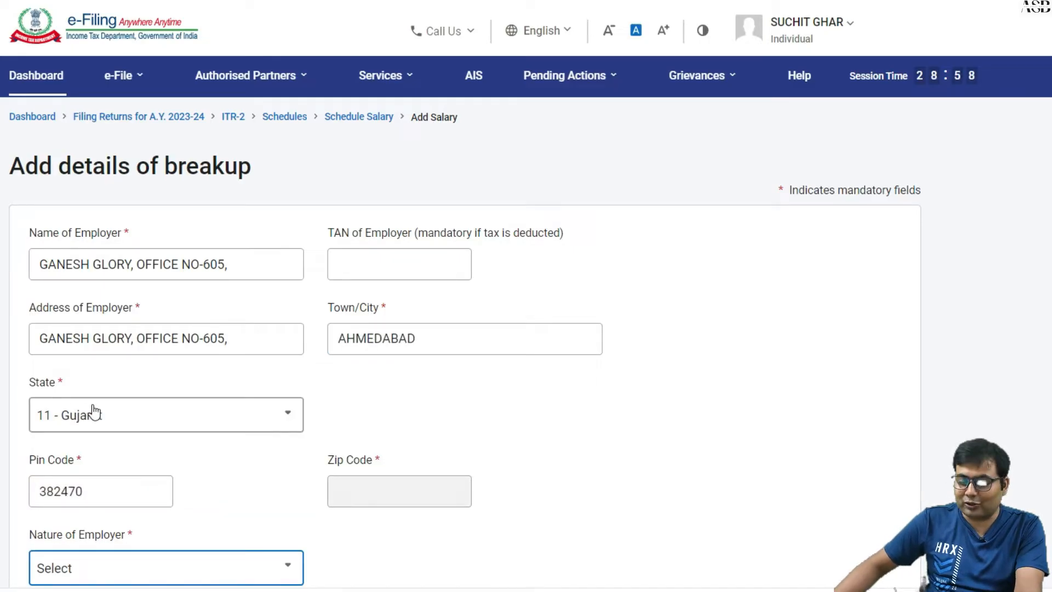
scroll(102, 412, down, 4)
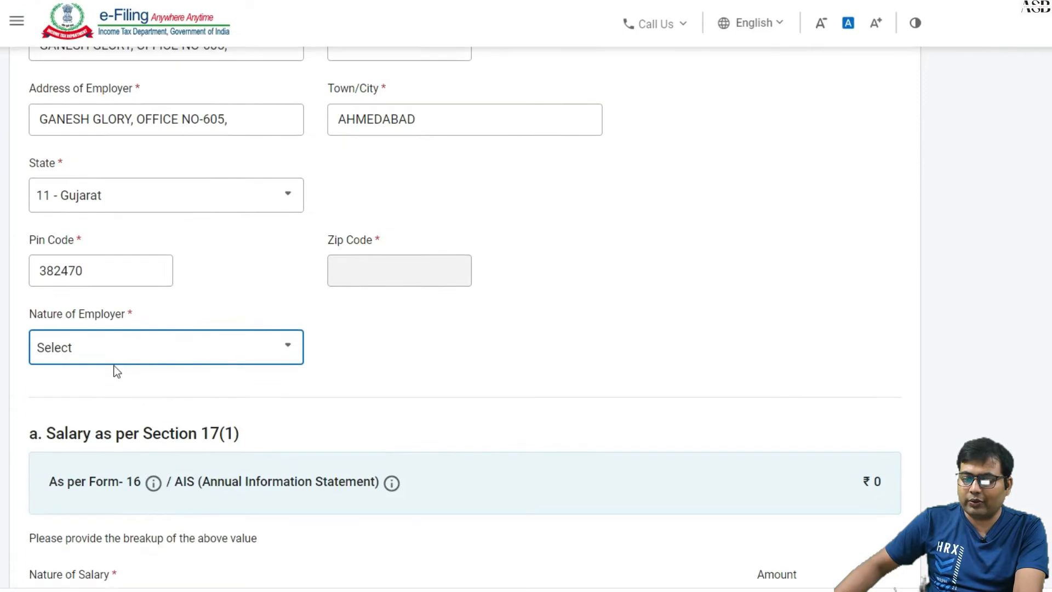
click(116, 356)
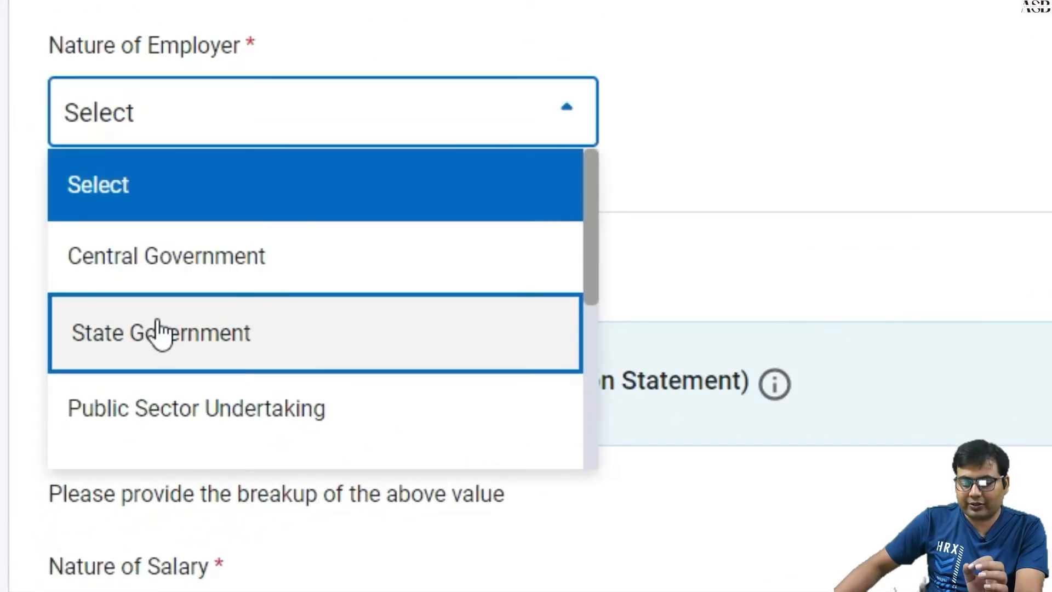
scroll(158, 340, down, 3)
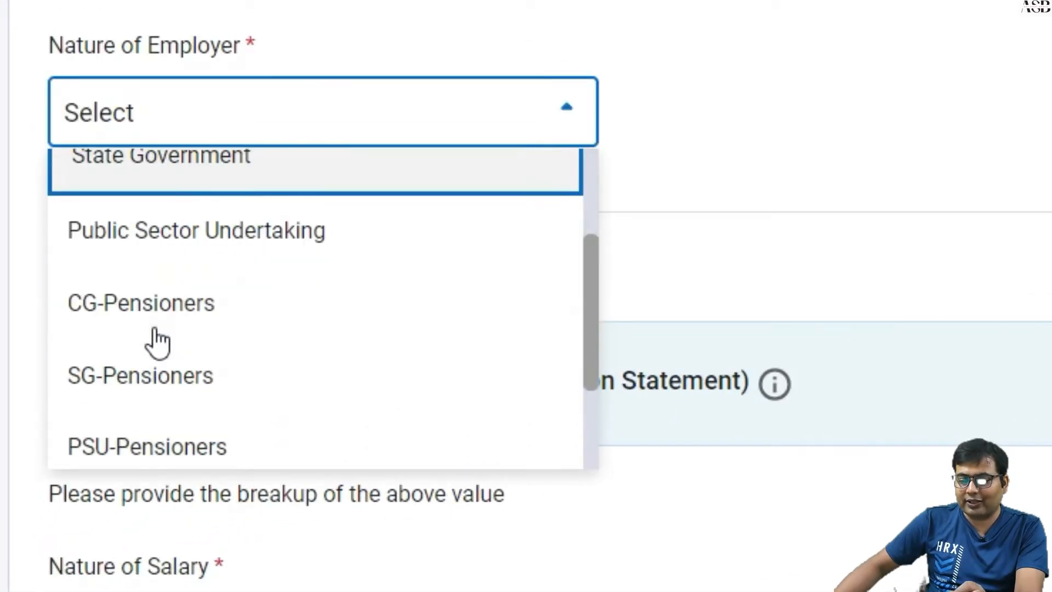
scroll(156, 331, down, 2)
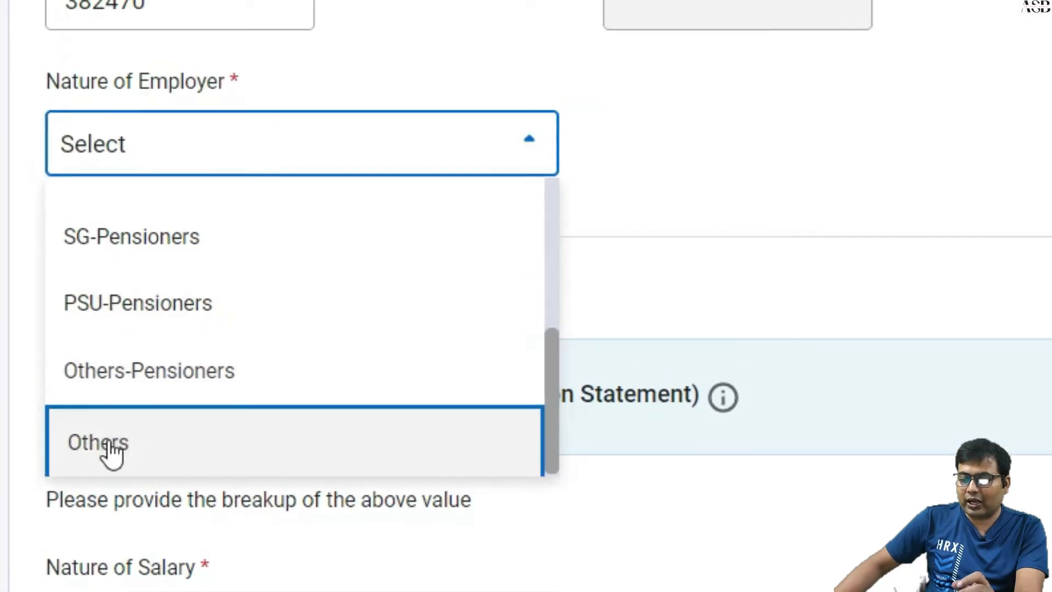
click(112, 450)
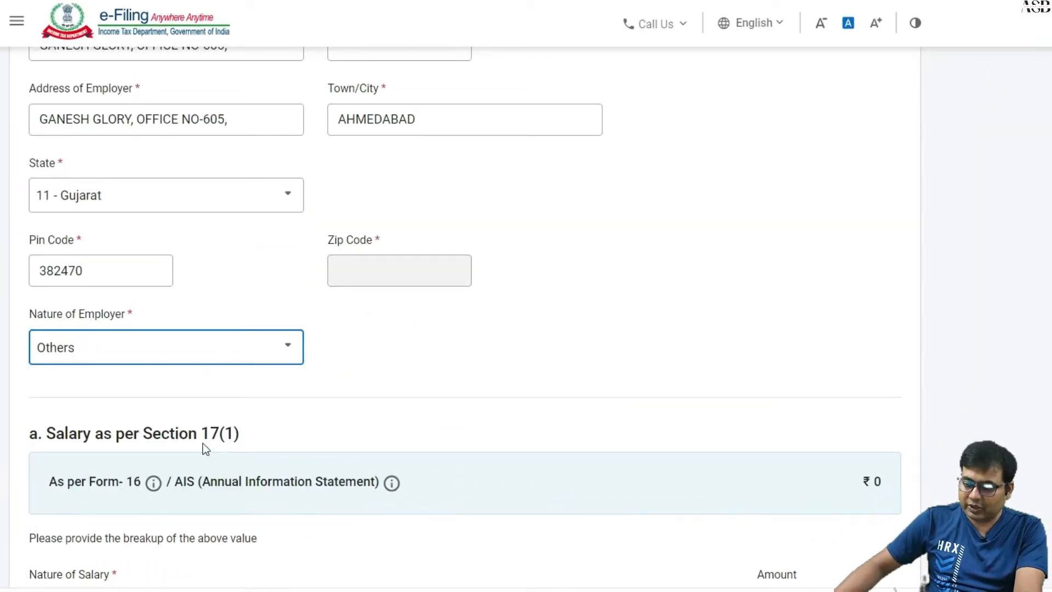
Under Salary as per Section 17(1), set the nature of salary to Basic salary with an amount of 664109
scroll(203, 443, down, 5)
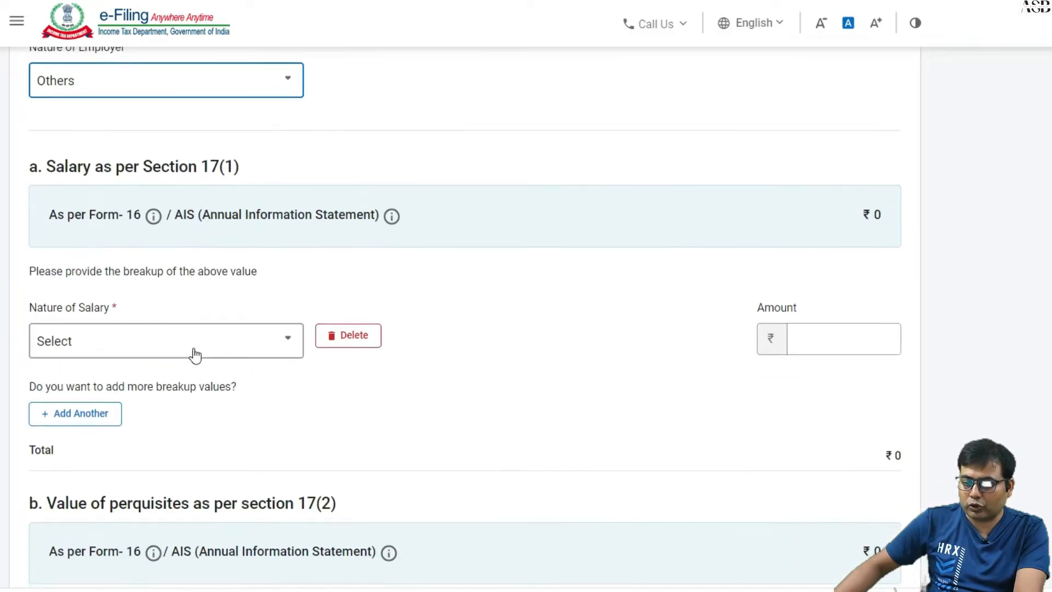
click(172, 345)
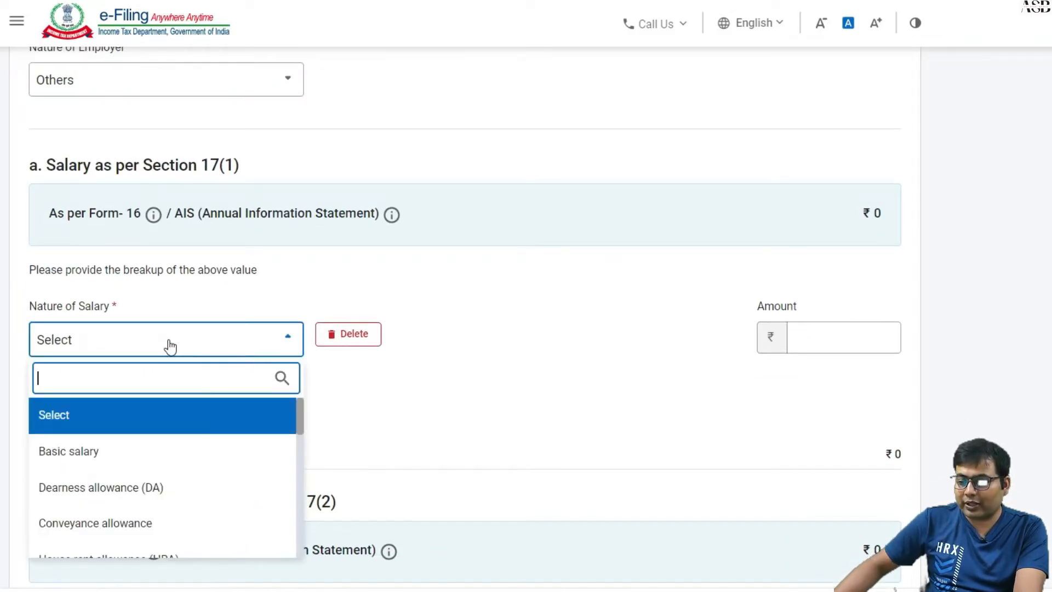
click(97, 459)
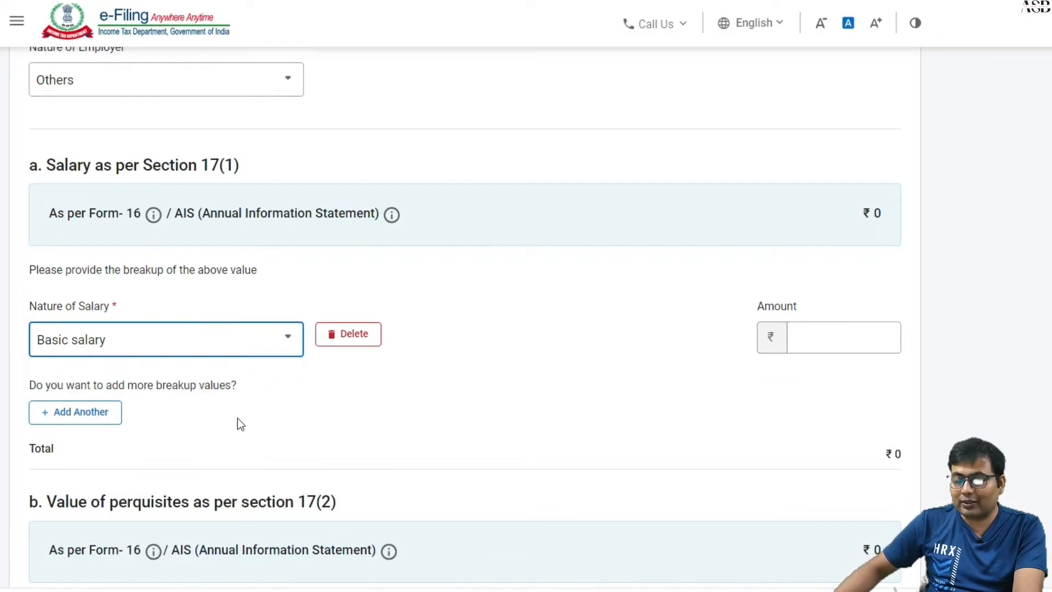
click(838, 333)
text(664109)
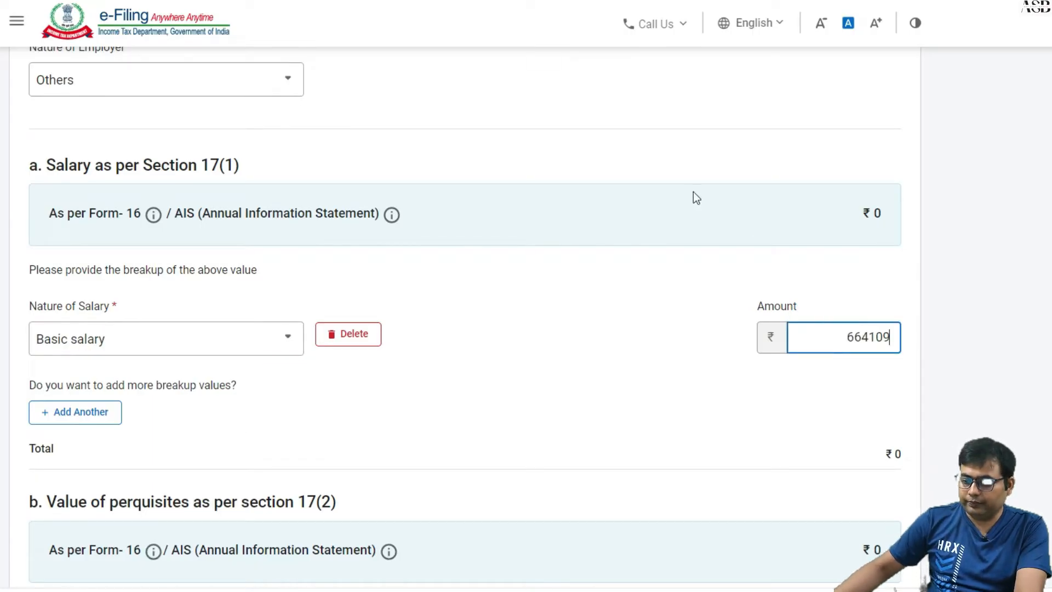
key(Tab)
Review the nature of perquisites options under section 17(2), then delete the empty perquisites breakup row
scroll(320, 308, down, 3)
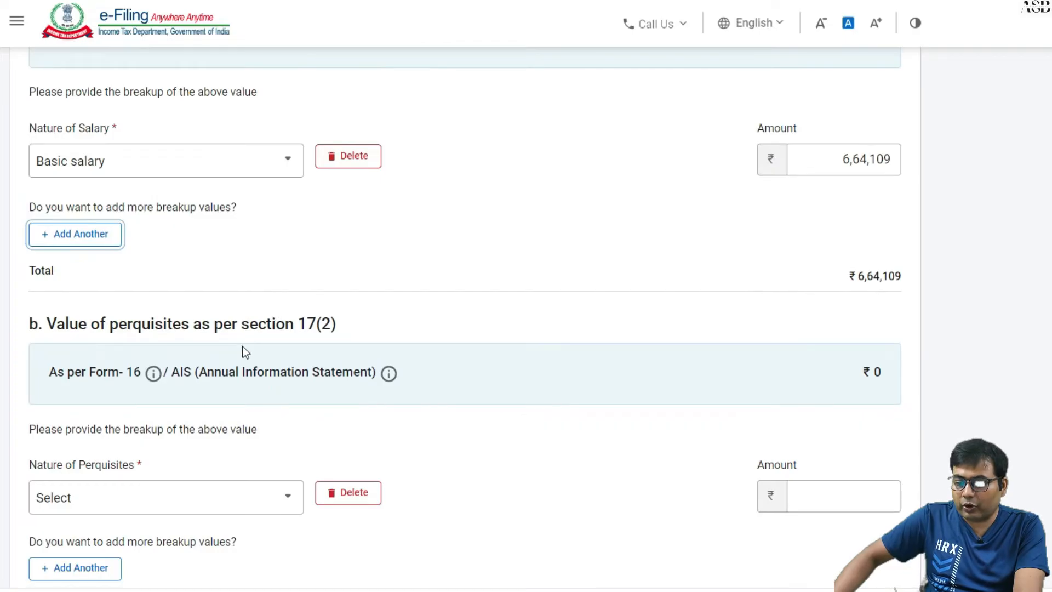
scroll(242, 347, down, 3)
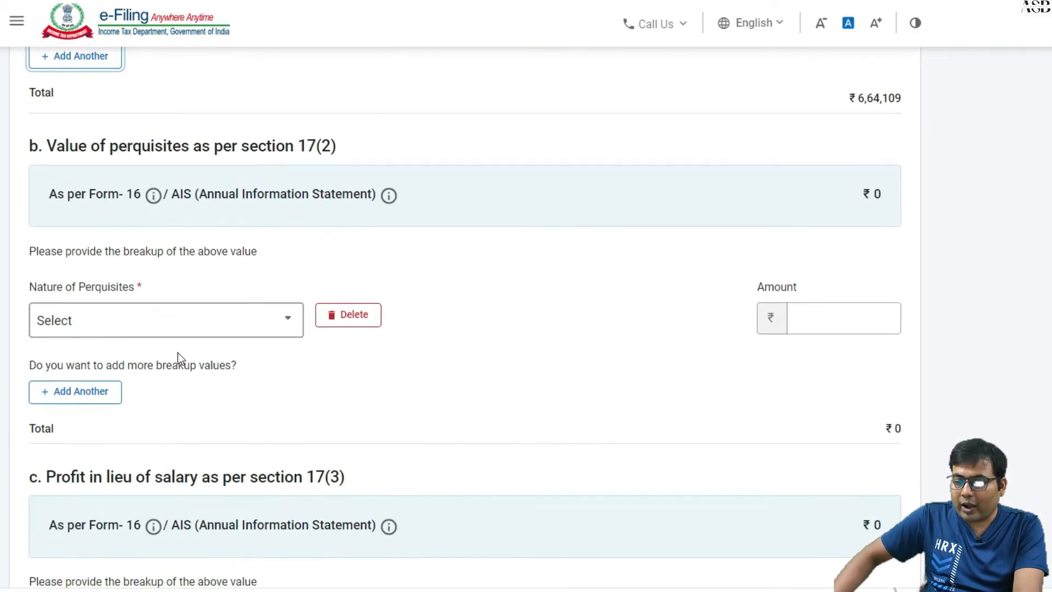
click(154, 325)
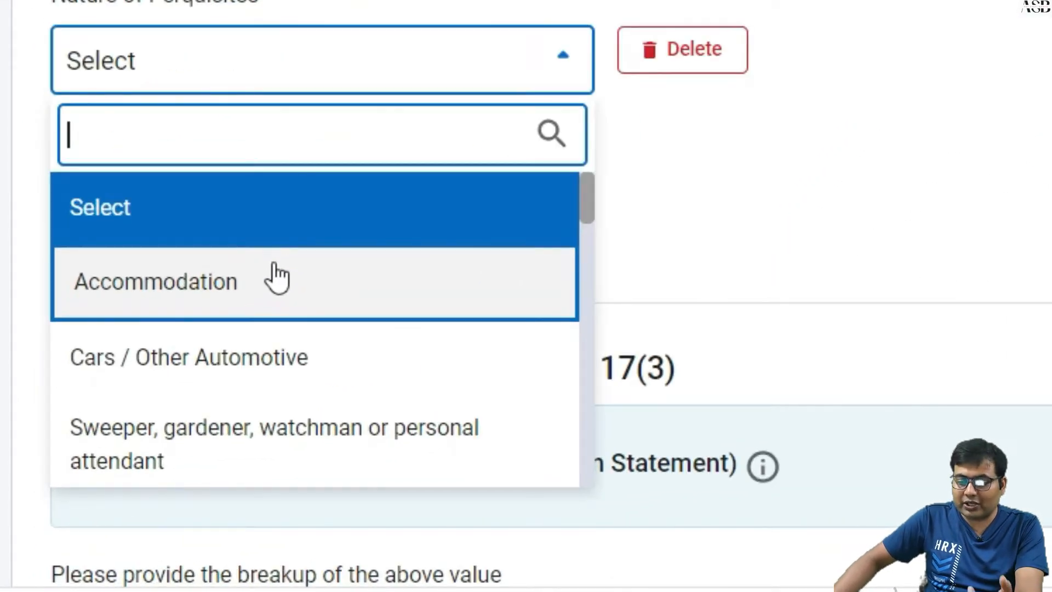
scroll(251, 327, down, 3)
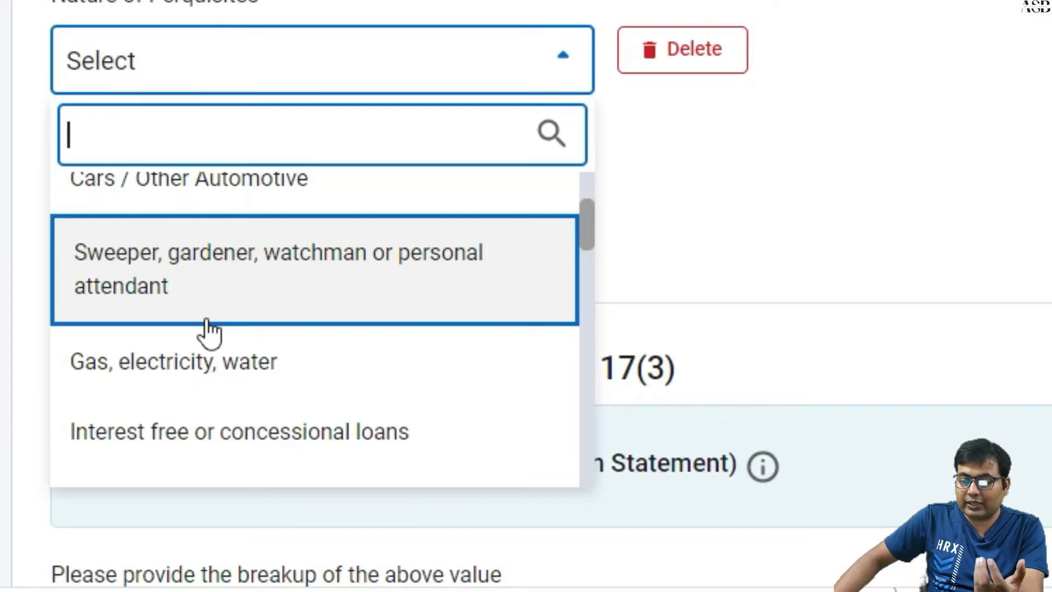
scroll(211, 331, down, 2)
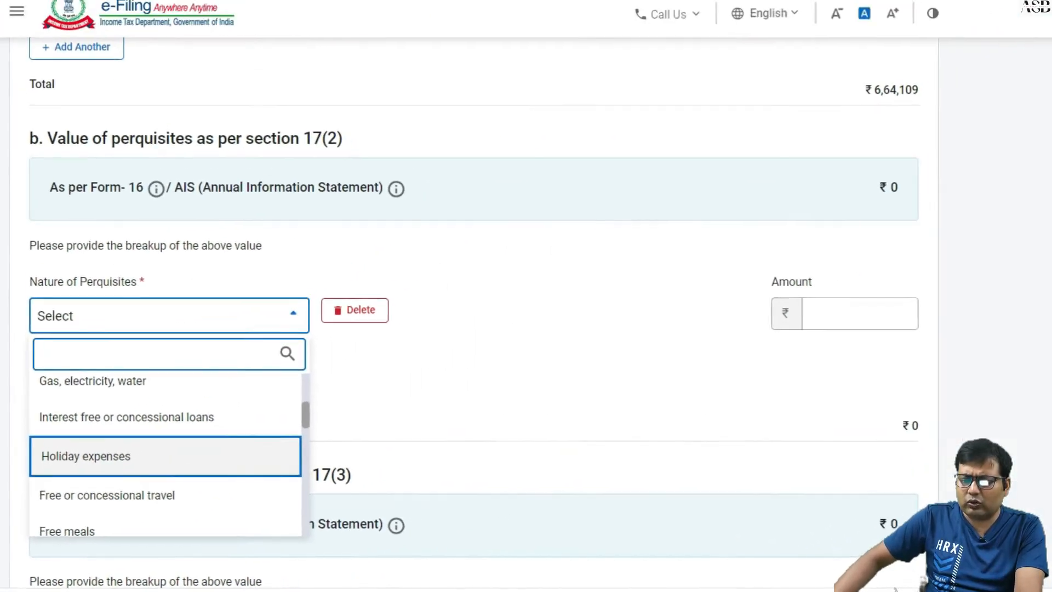
click(514, 73)
click(329, 321)
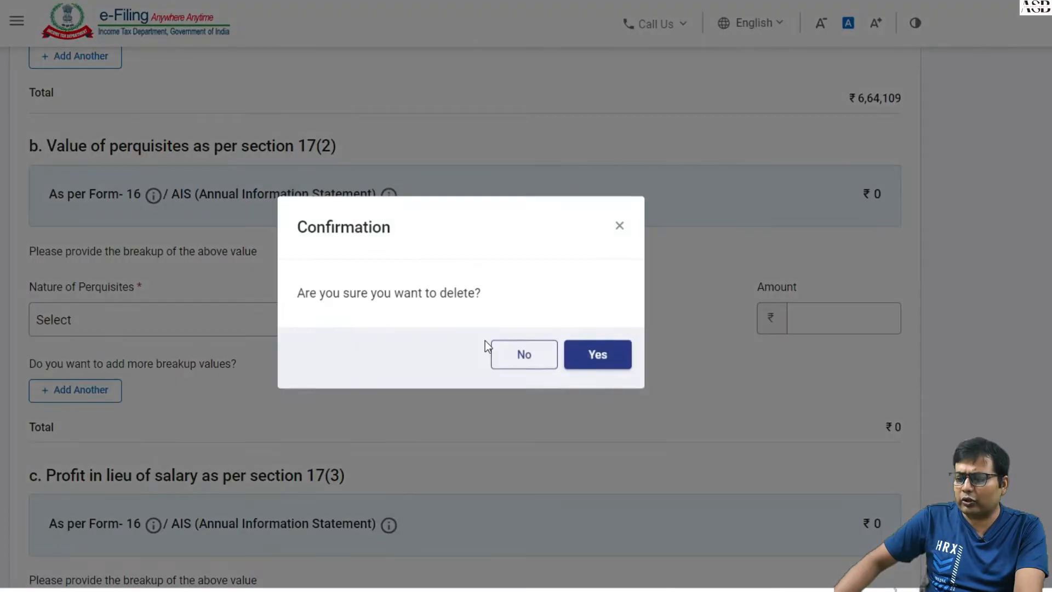
click(590, 356)
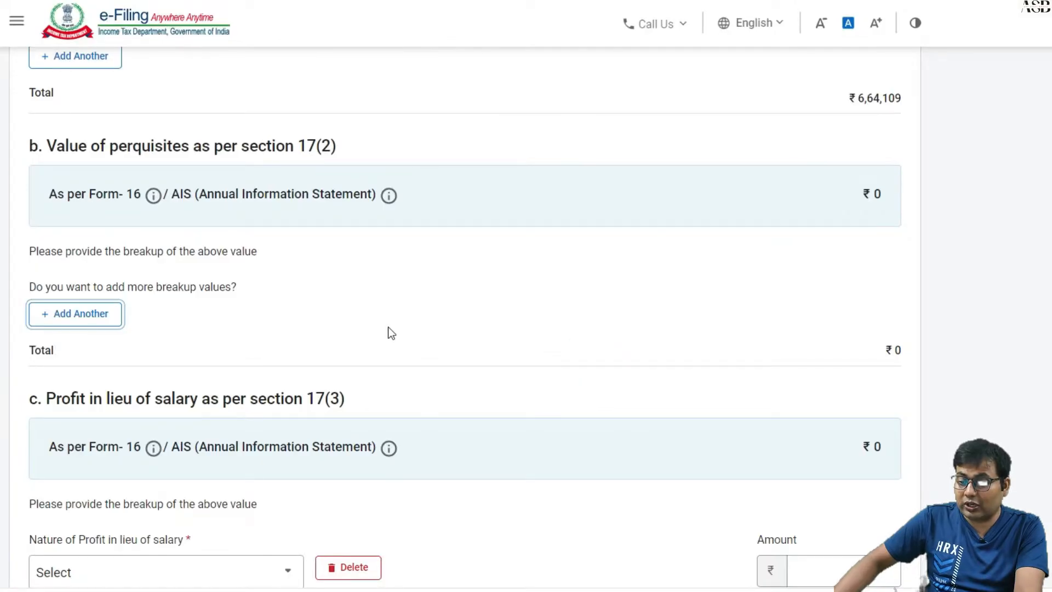
Add the completed employer salary entry and confirm Schedule Salary
scroll(368, 323, down, 2)
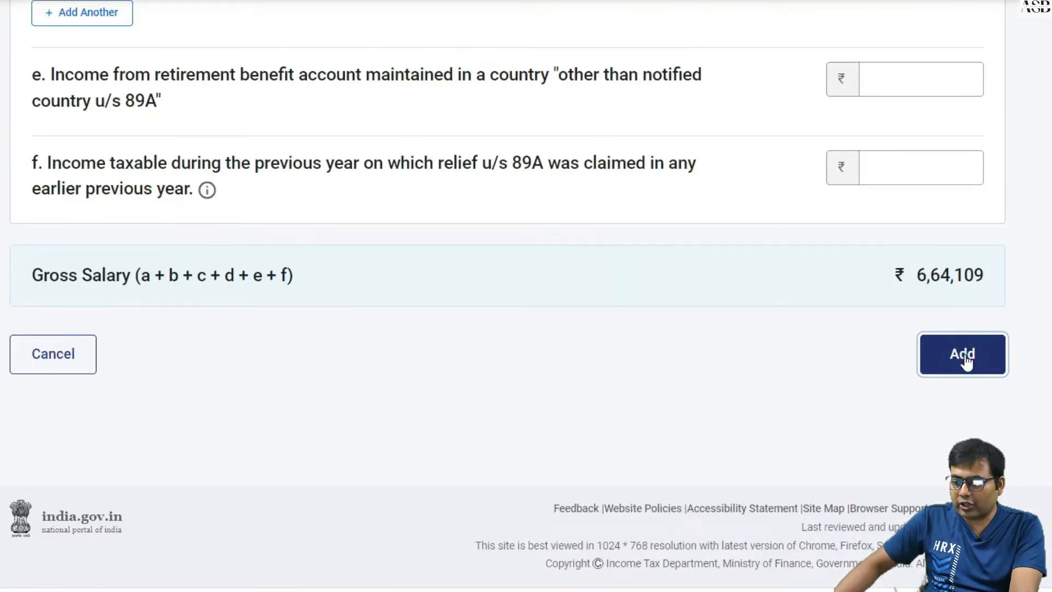
click(963, 355)
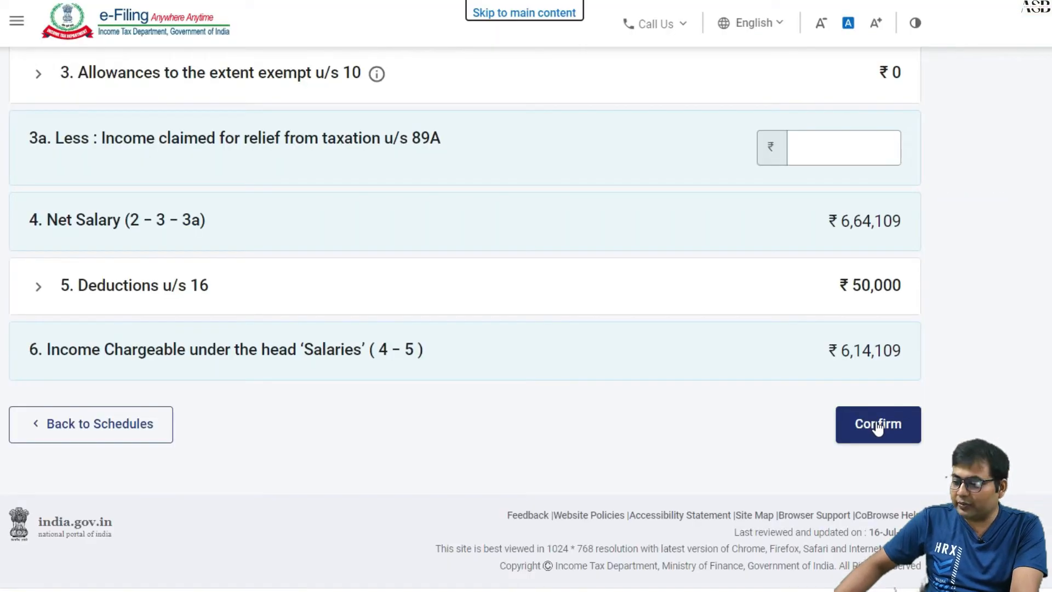
click(877, 427)
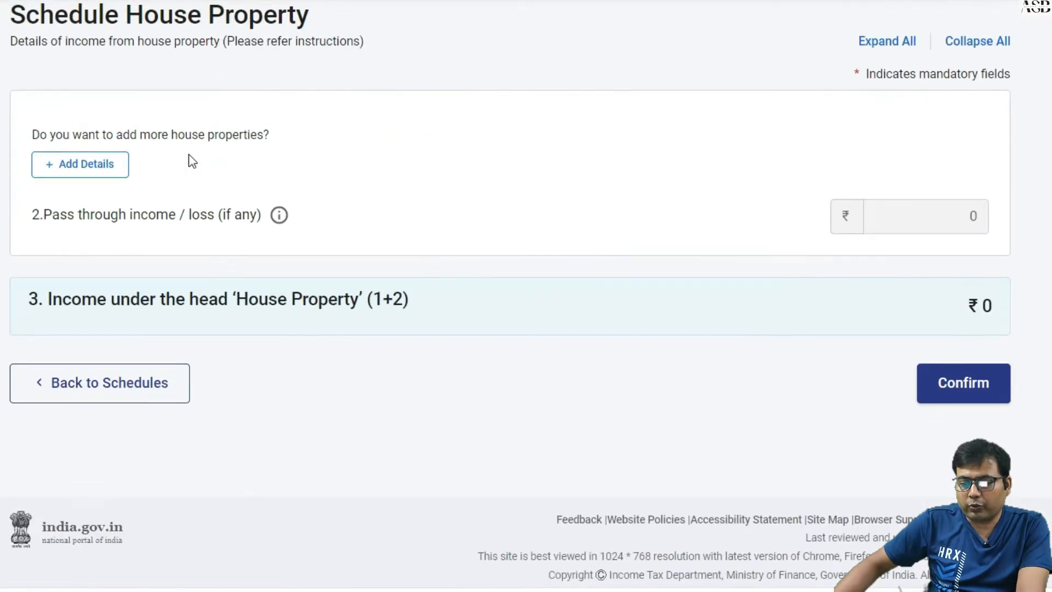
Start a new property entry in Schedule House Property and fill in the property's address and town
click(87, 167)
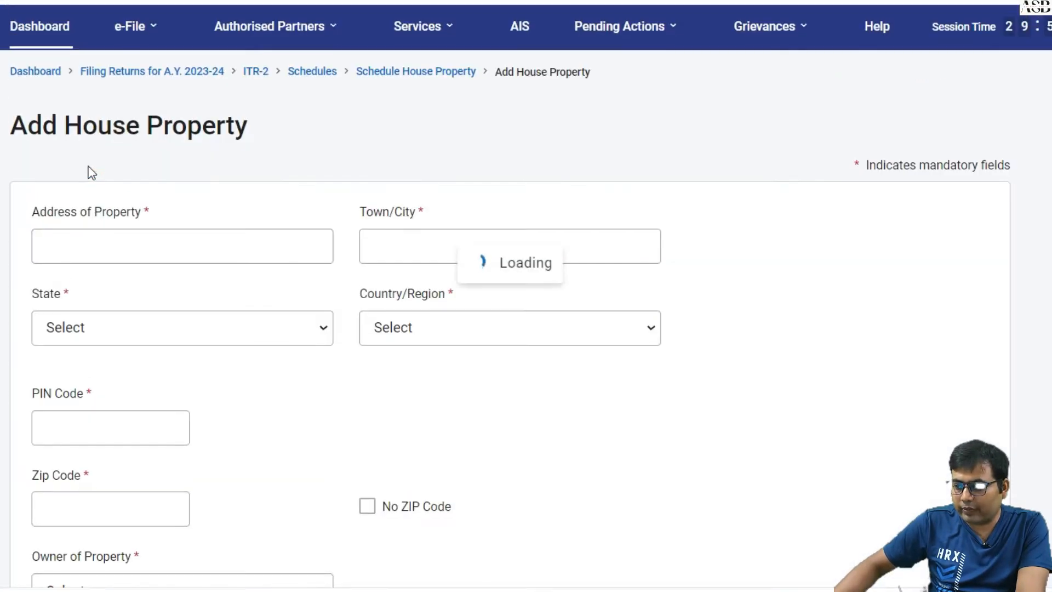
click(71, 252)
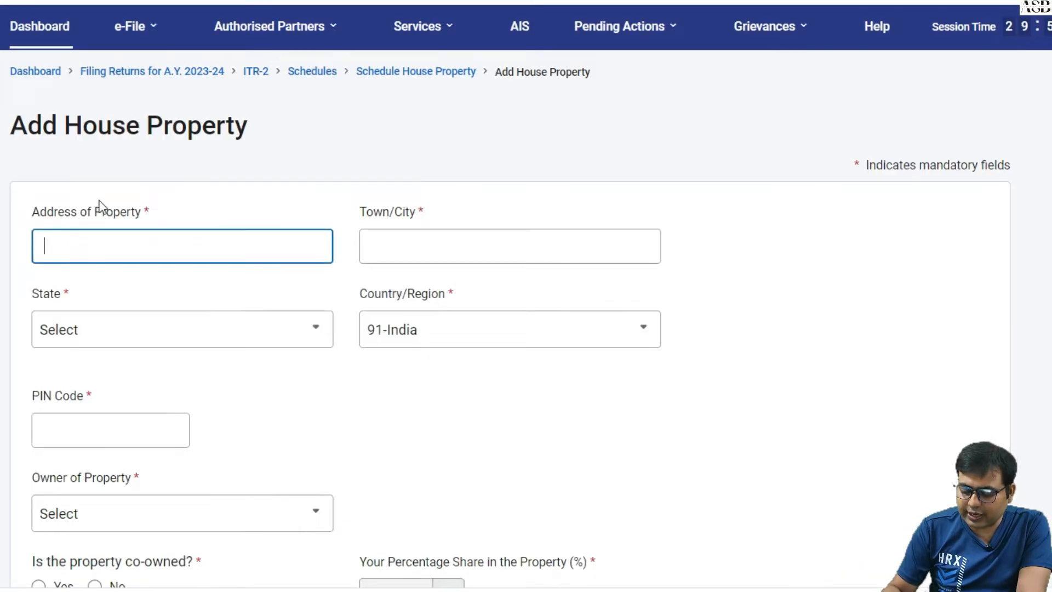
text(SHYAMBAZXAR)
key(Tab)
text(KOLKATA)
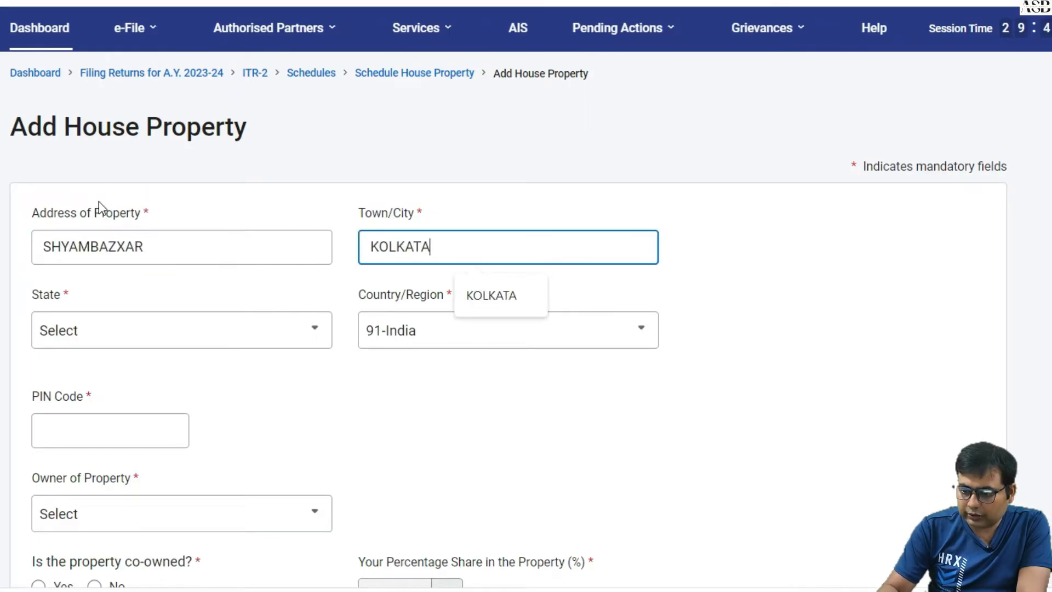
Set the property's state to West Bengal and fill in its postal PIN code
scroll(256, 345, down, 2)
click(256, 337)
click(435, 258)
click(121, 327)
text(700005)
key(Tab)
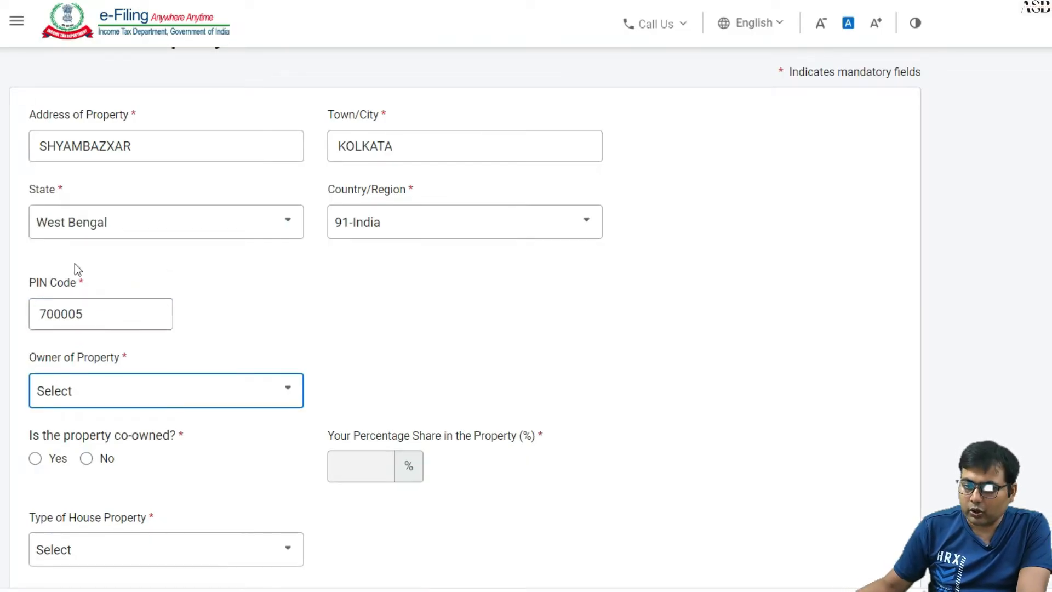
Set the owner of the property to Self and answer No to the property being co-owned
click(117, 398)
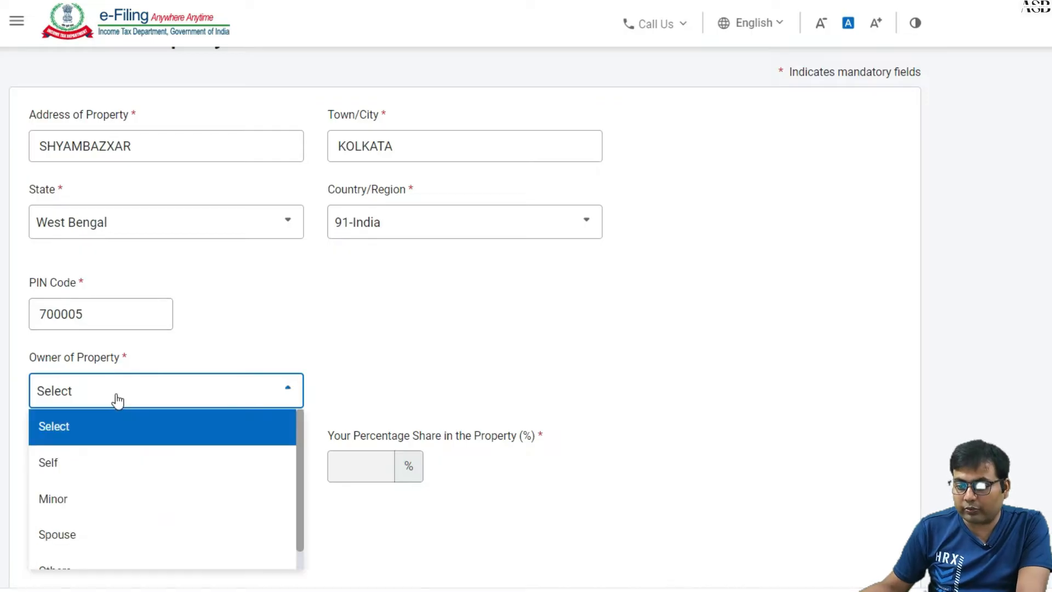
click(78, 456)
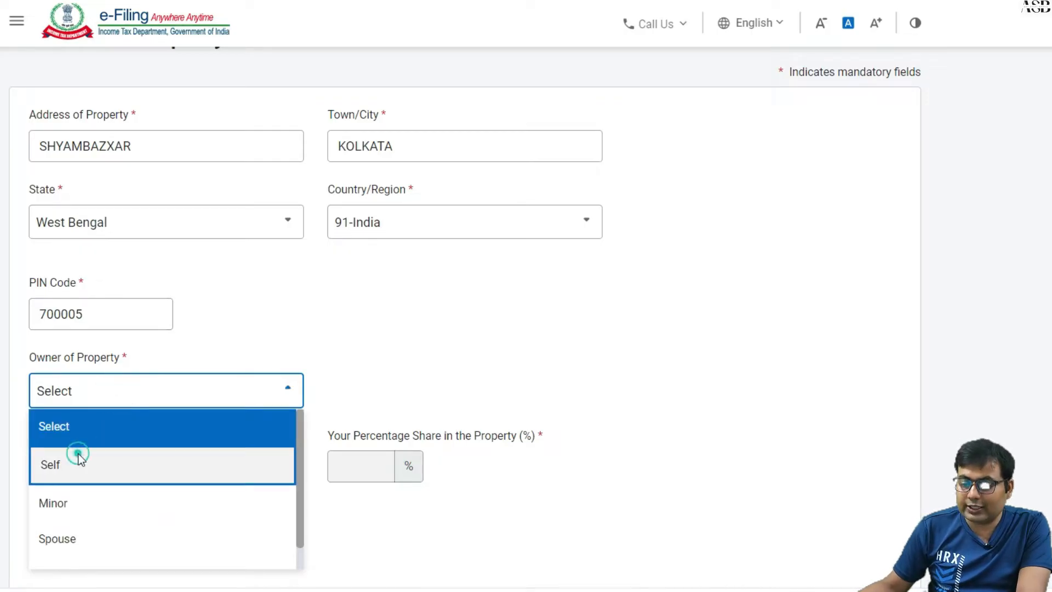
click(104, 405)
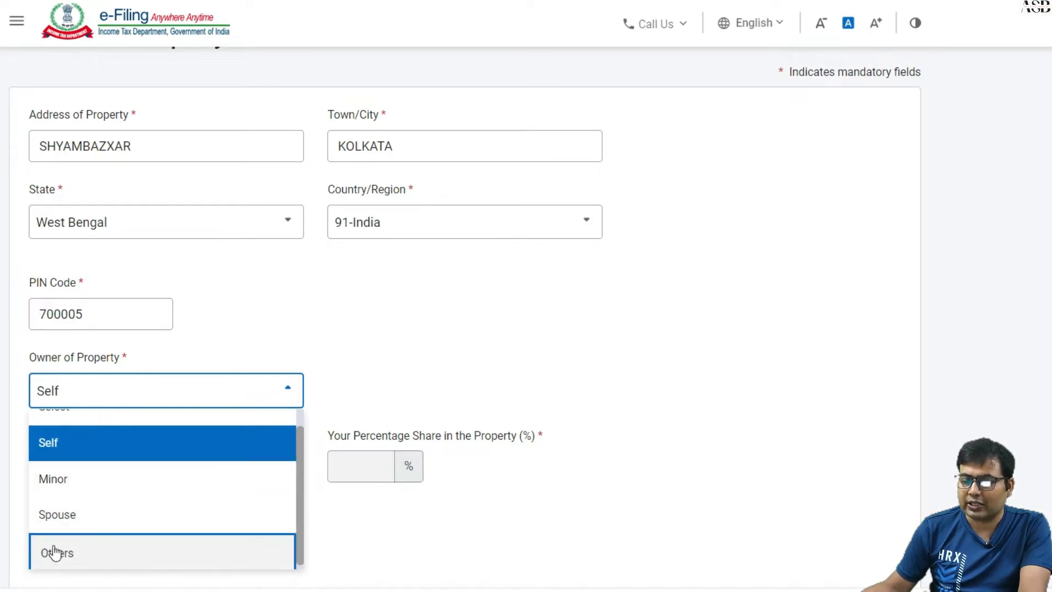
click(77, 441)
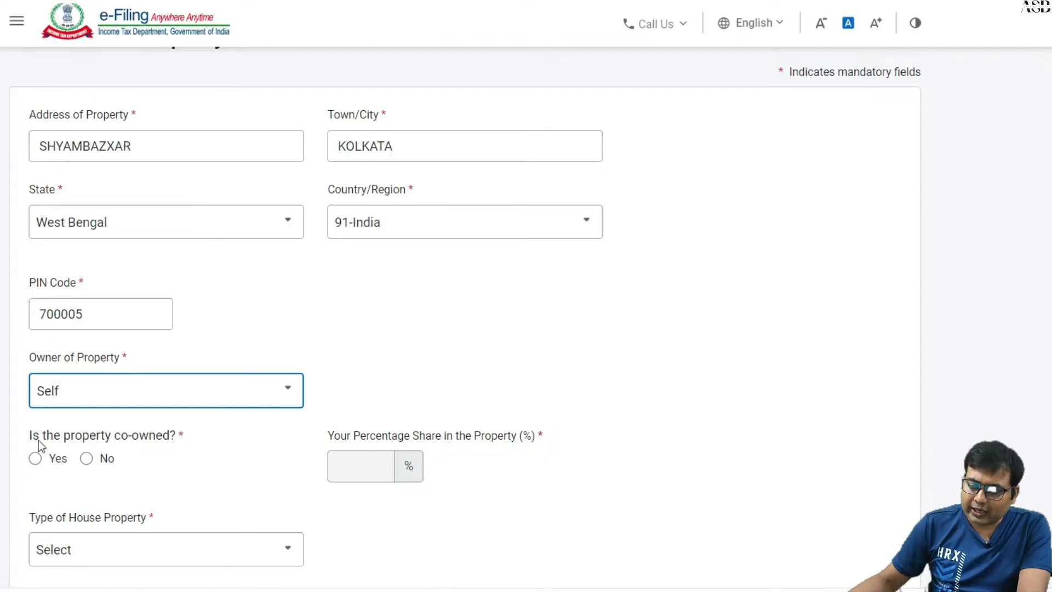
click(89, 459)
Try Self occupied as the type of house property and look at the income fields for it
scroll(88, 459, down, 2)
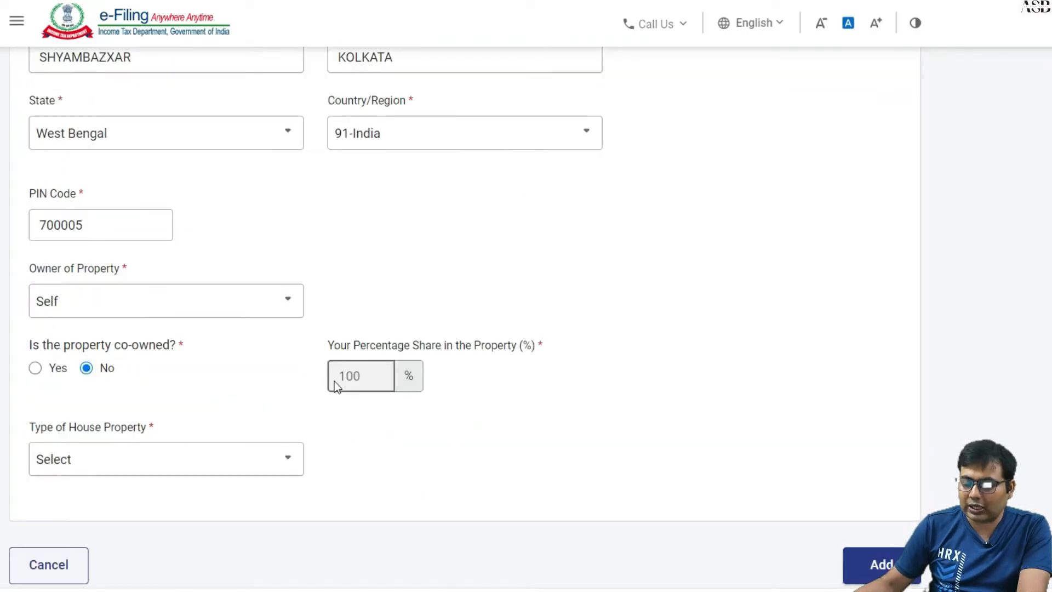
click(176, 459)
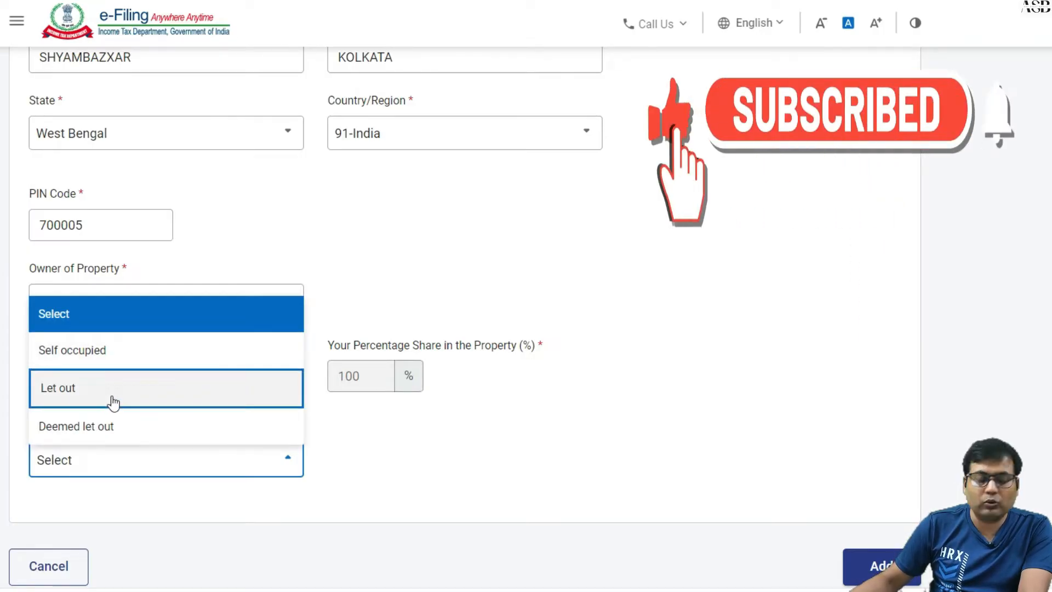
click(115, 362)
scroll(117, 376, down, 3)
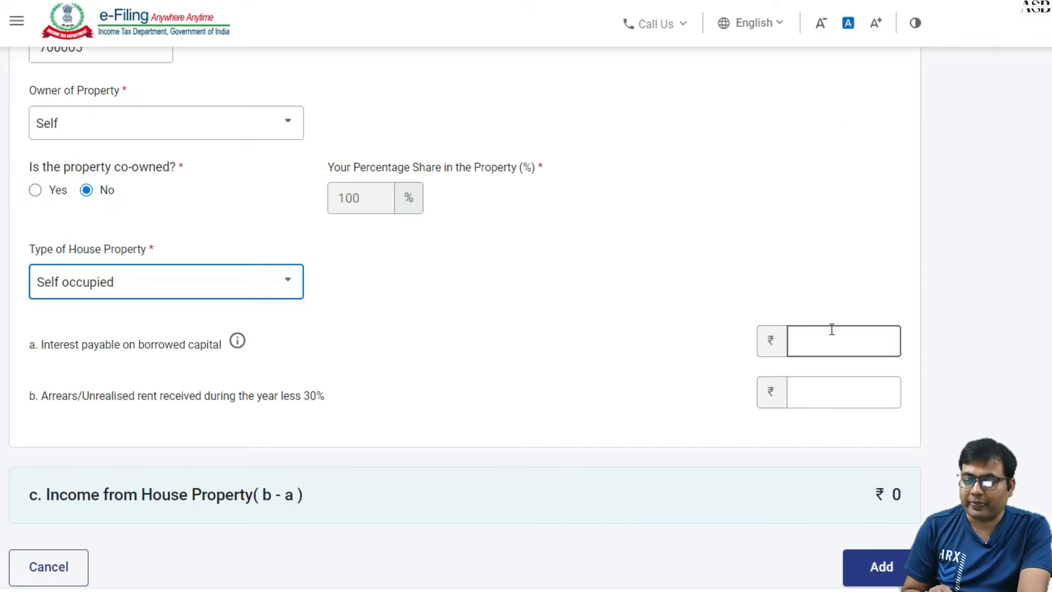
Set the type of house property to Let out and save a tenant entry with the tenant's name and PAN
click(218, 283)
click(122, 215)
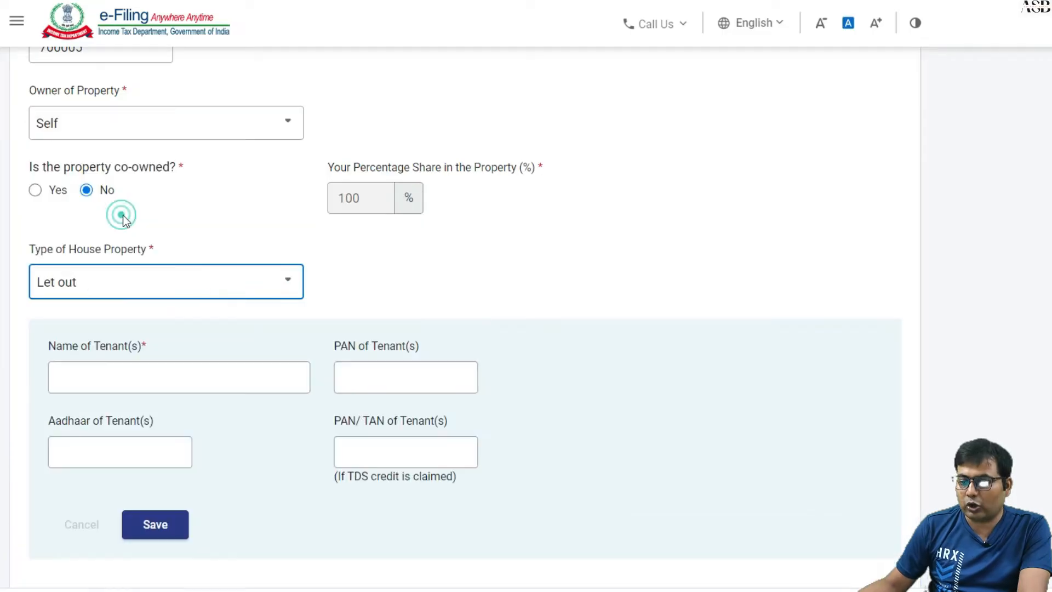
click(135, 386)
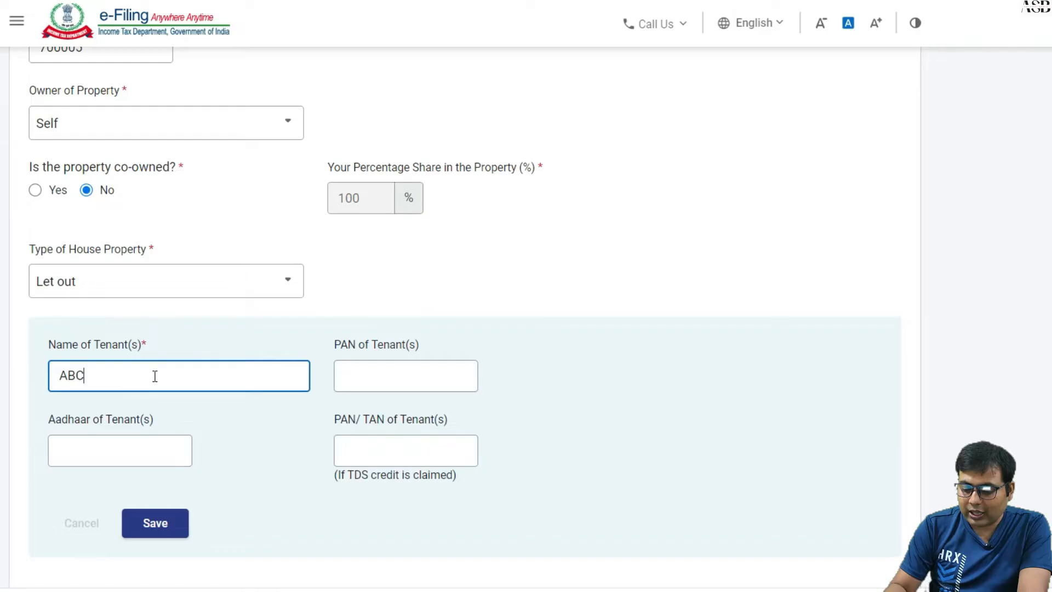
key(Tab)
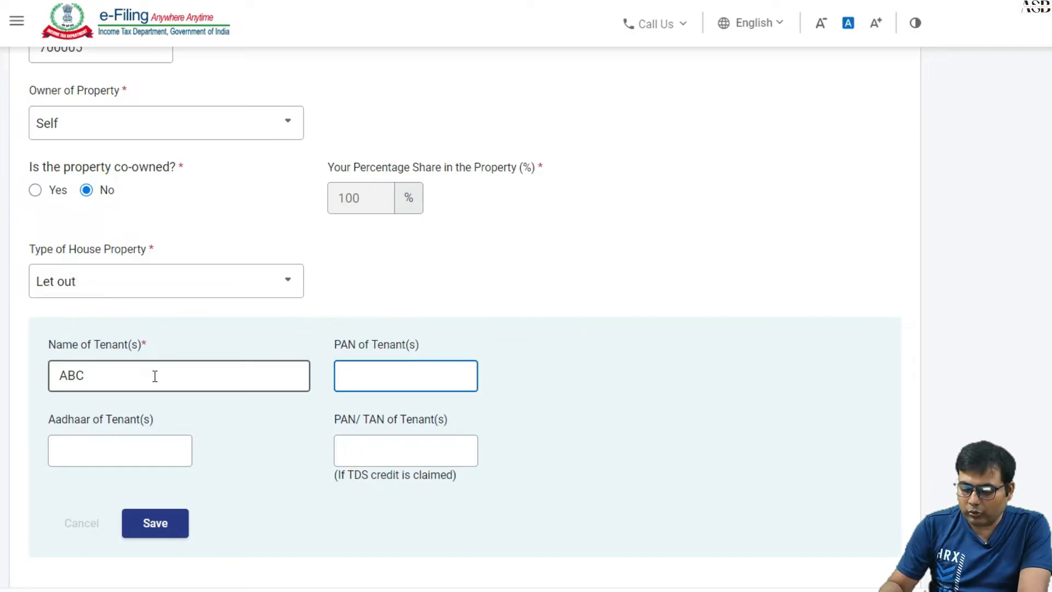
text(ABCD)
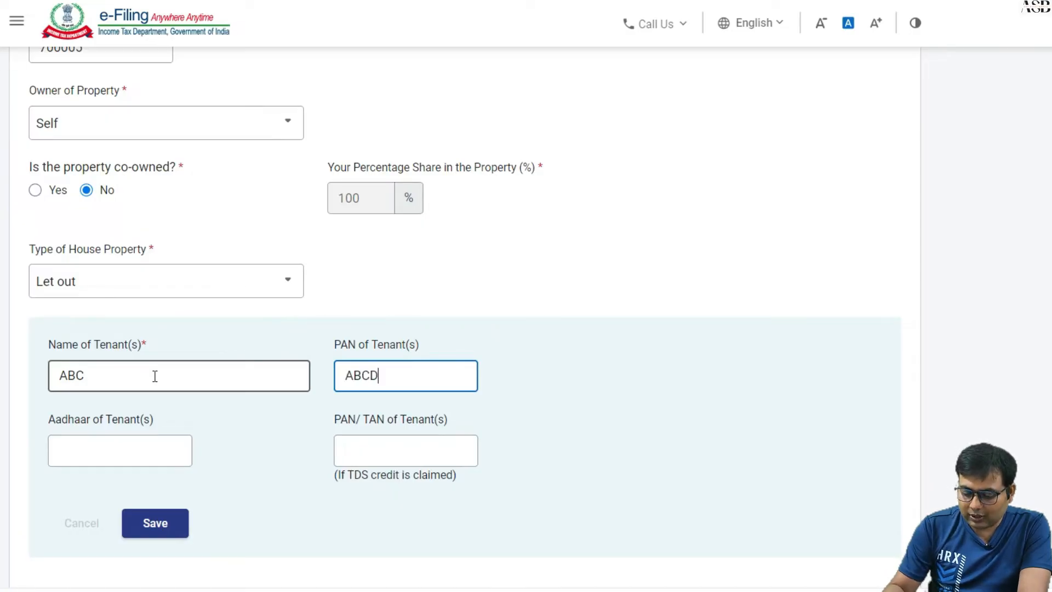
text(E1234E)
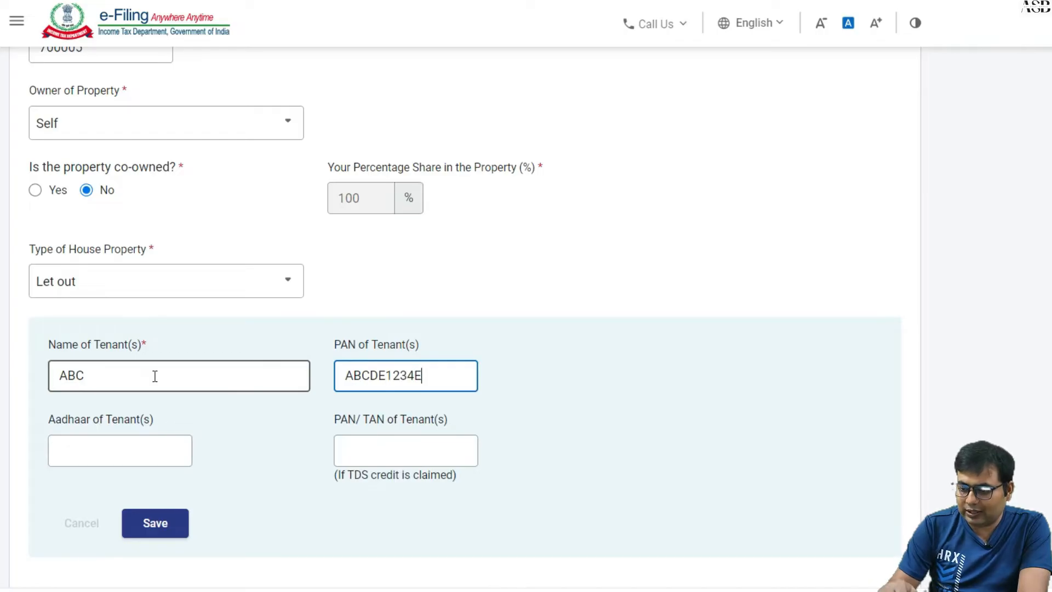
key(Tab)
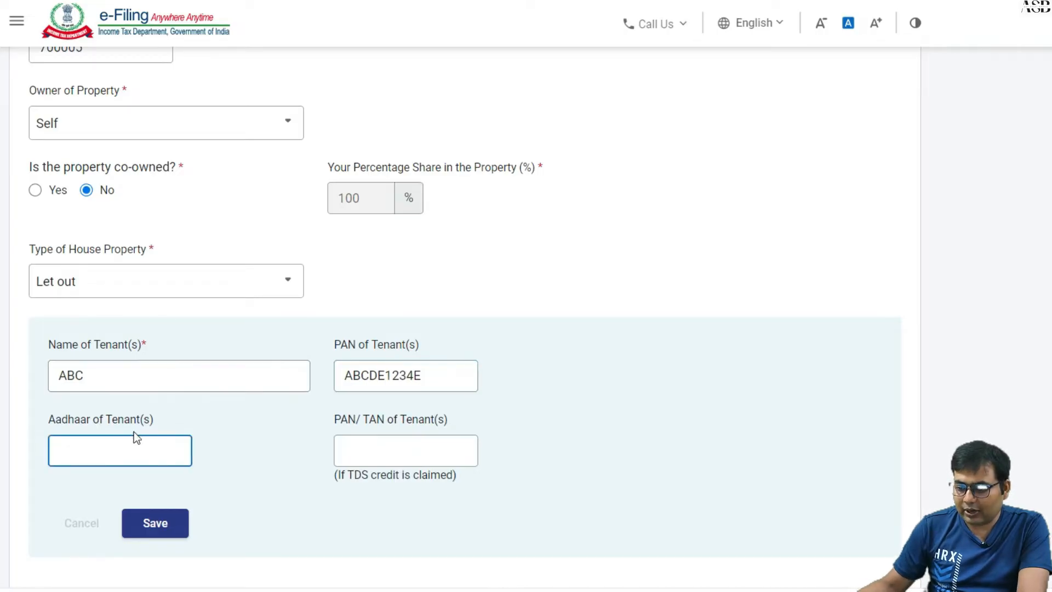
scroll(208, 432, down, 2)
click(154, 431)
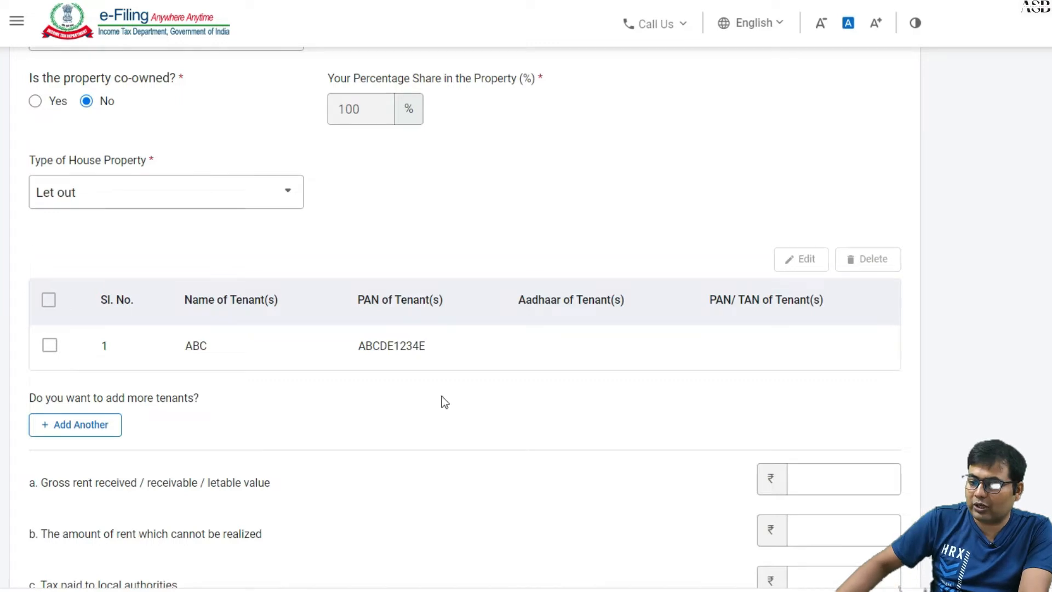
Enter 200000 as the gross rent received / receivable / letable value of the let-out property
scroll(562, 425, down, 2)
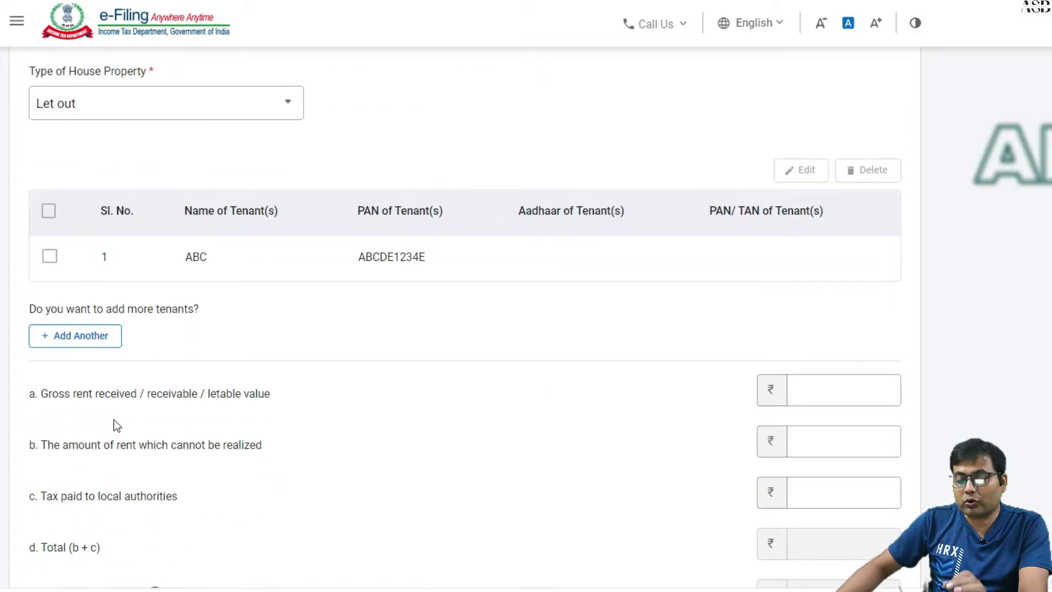
click(831, 390)
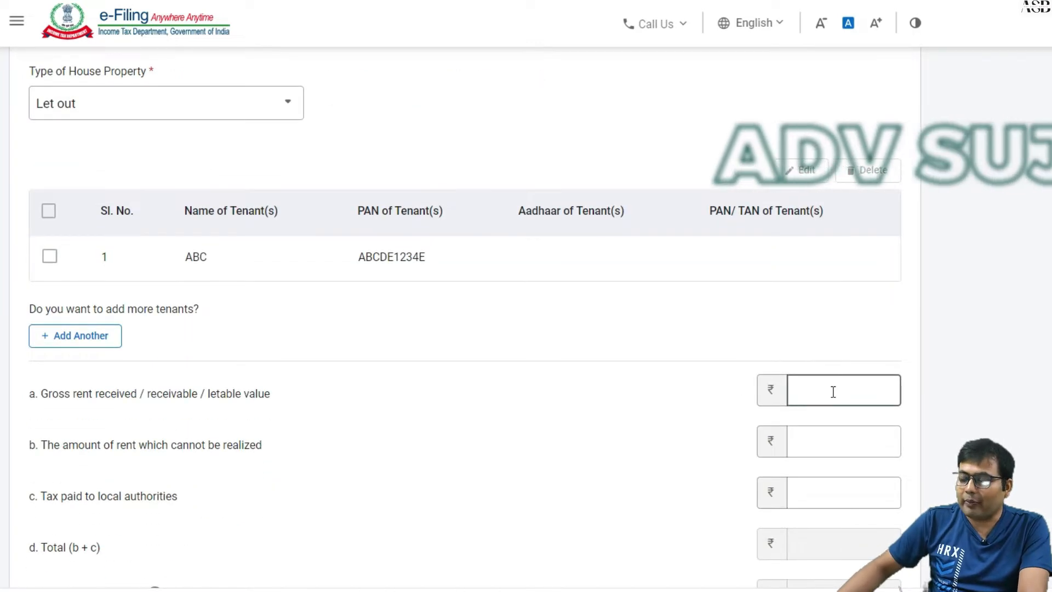
text(200000)
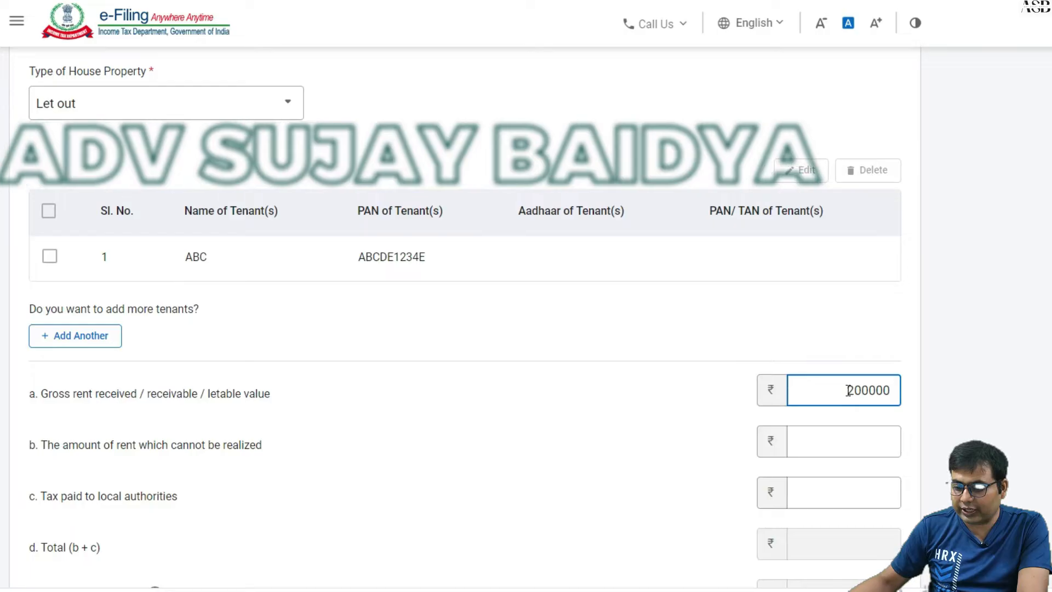
Enter 50000 as the amount of rent which cannot be realized and 5000 as the tax paid to local authorities
key(Tab)
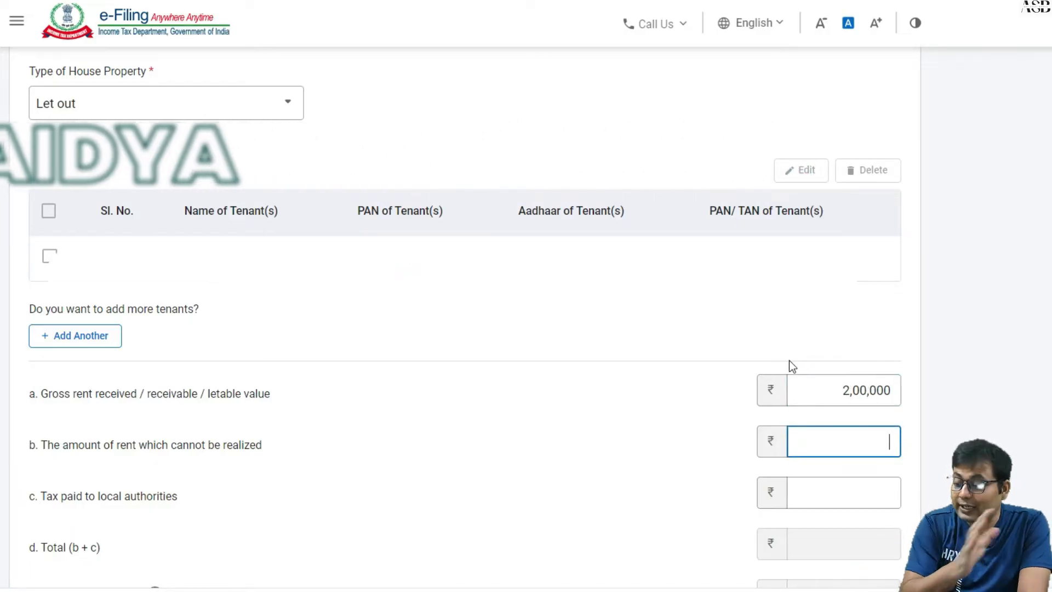
text(50000)
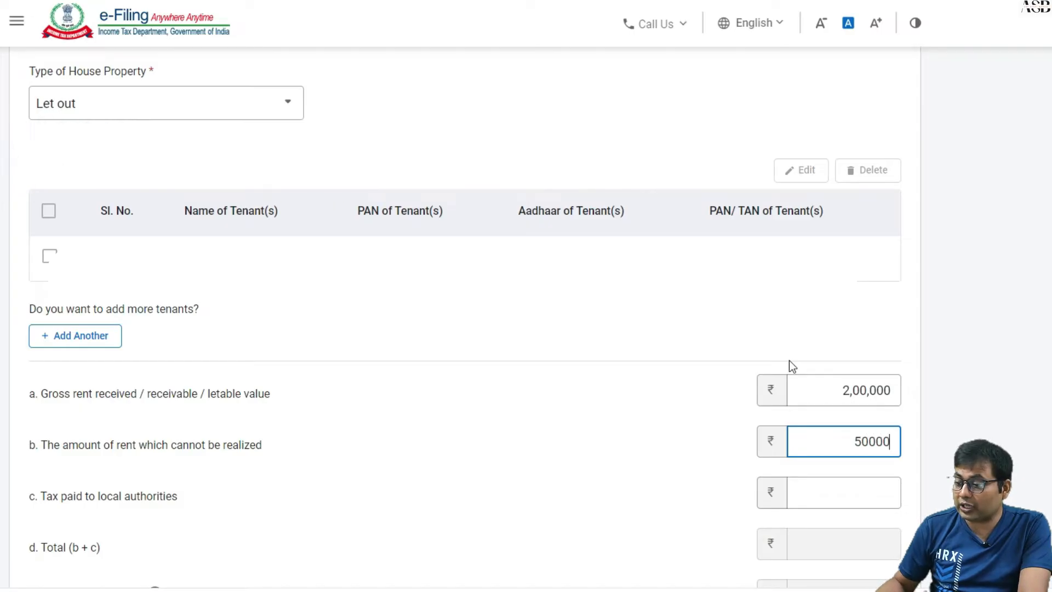
key(Tab)
scroll(798, 351, down, 3)
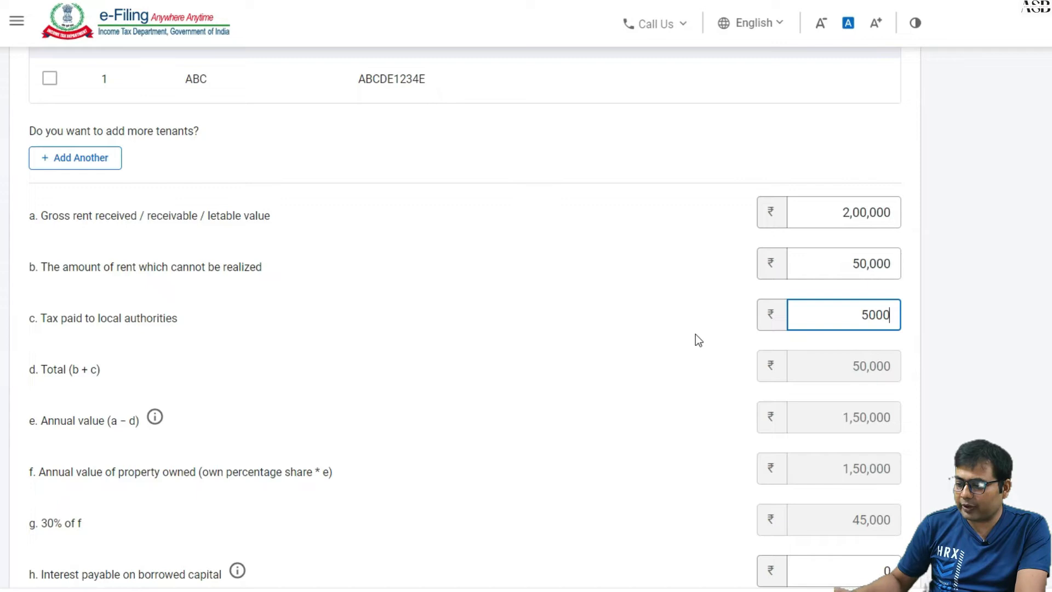
key(Tab)
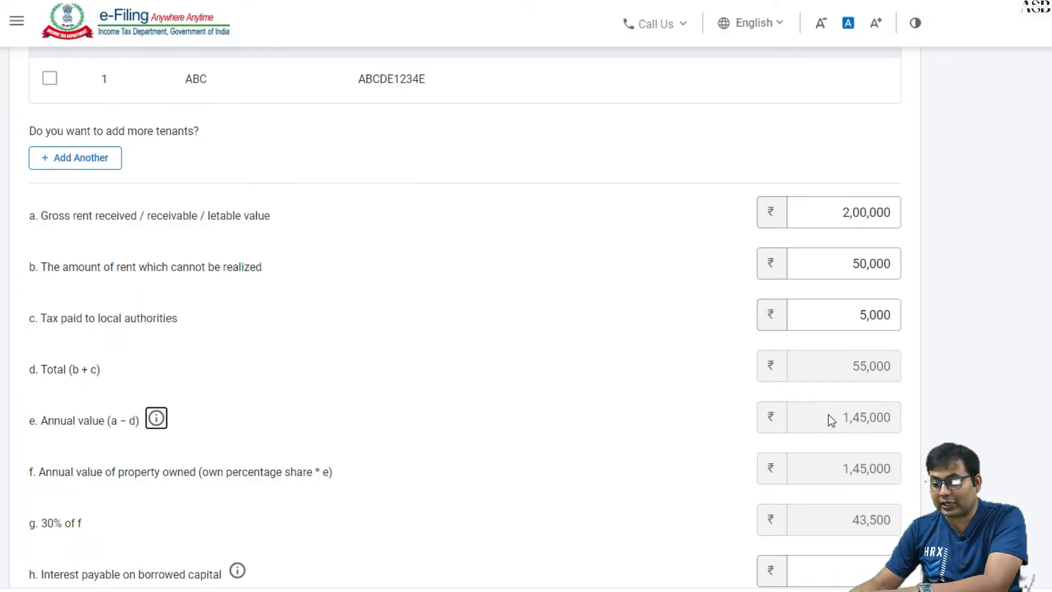
Add the completed let-out property details to the return and confirm Schedule House Property
scroll(829, 415, down, 2)
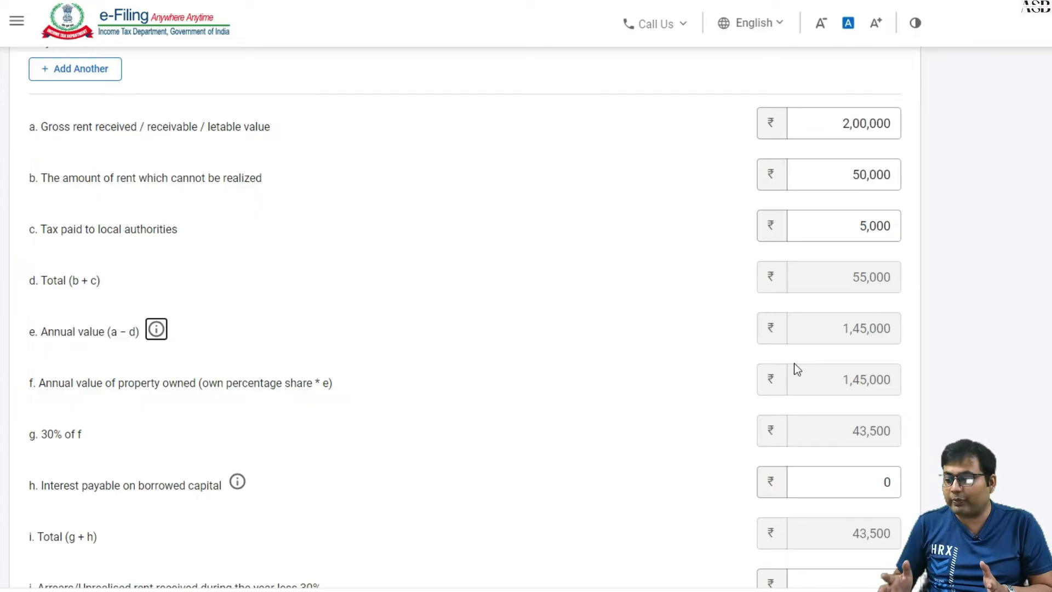
scroll(794, 362, down, 1)
scroll(794, 362, down, 3)
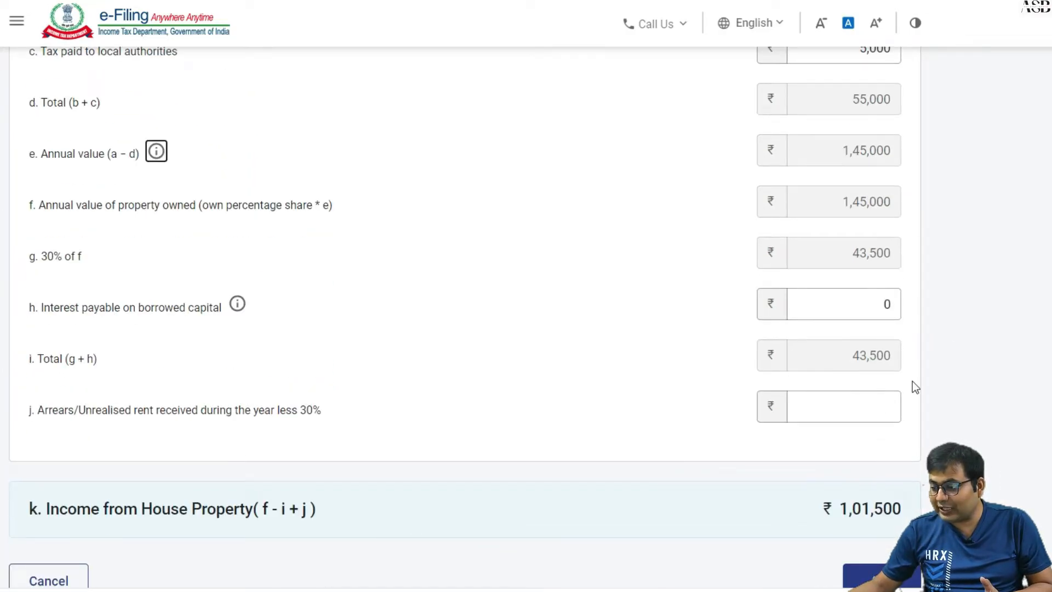
scroll(912, 382, down, 3)
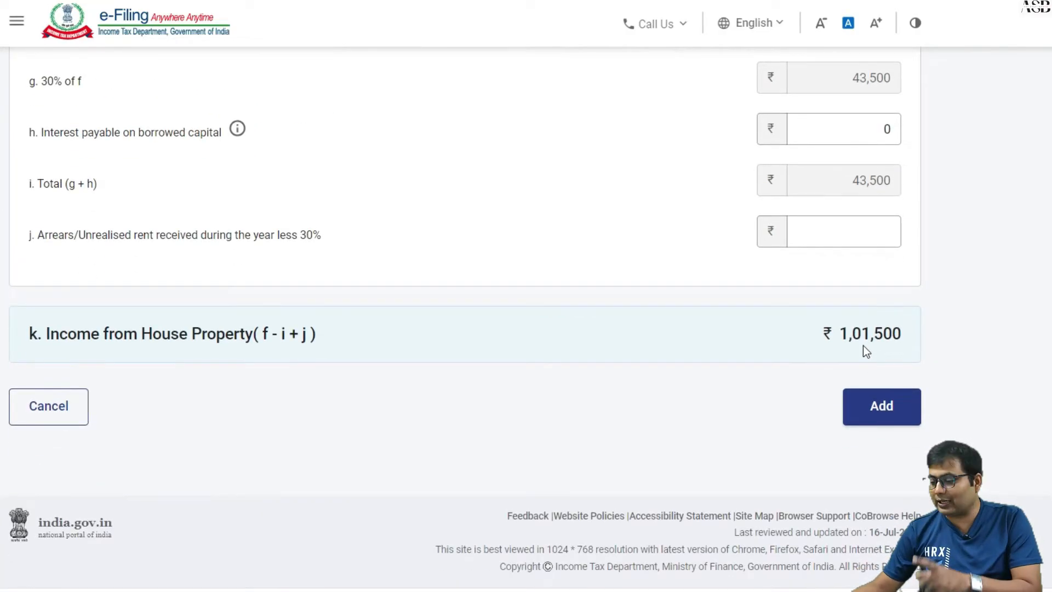
click(899, 405)
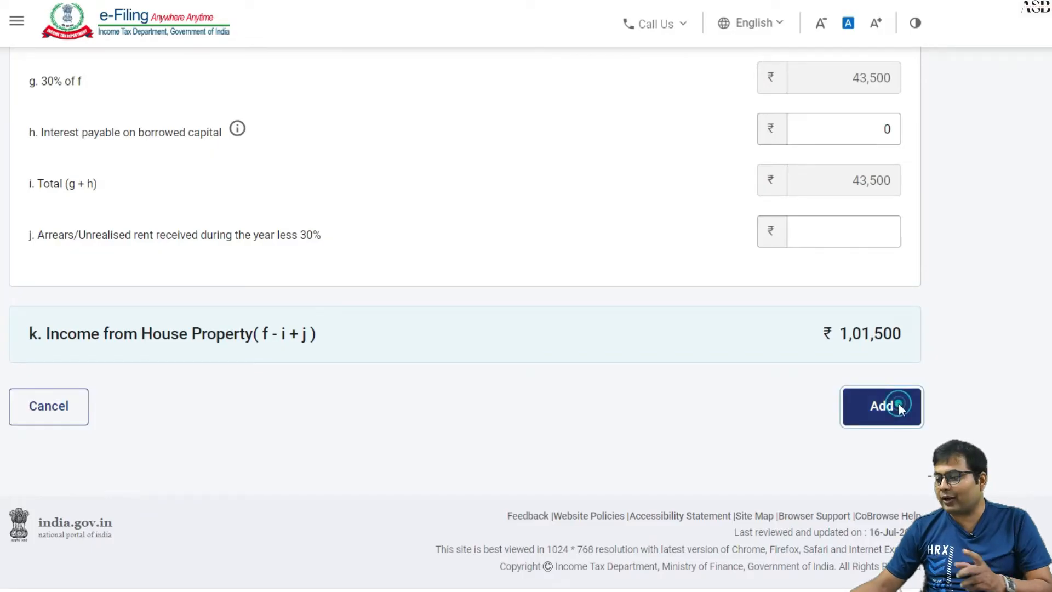
scroll(870, 406, down, 10)
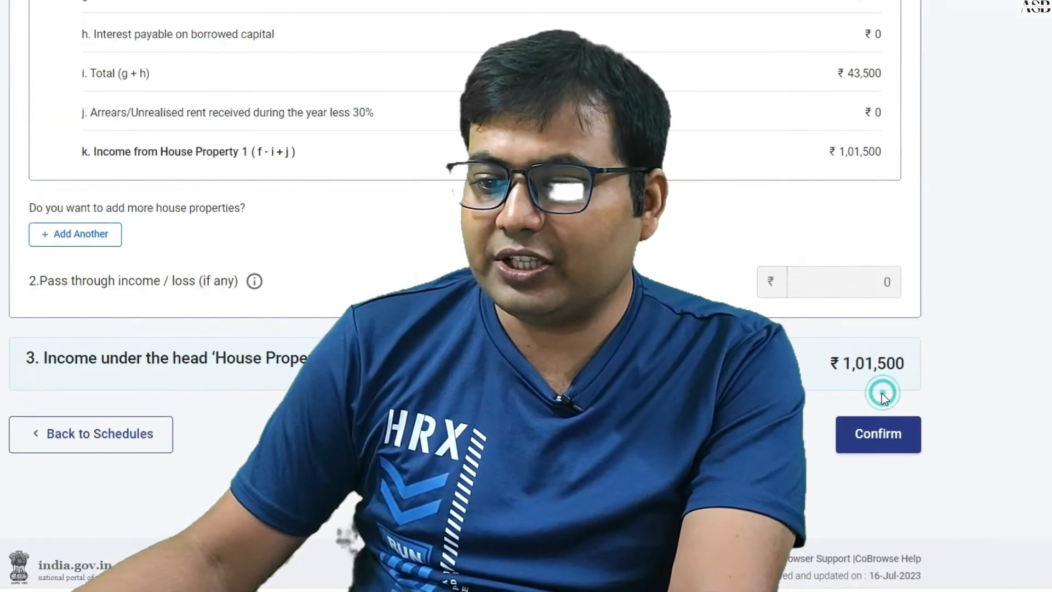
scroll(164, 285, up, 1)
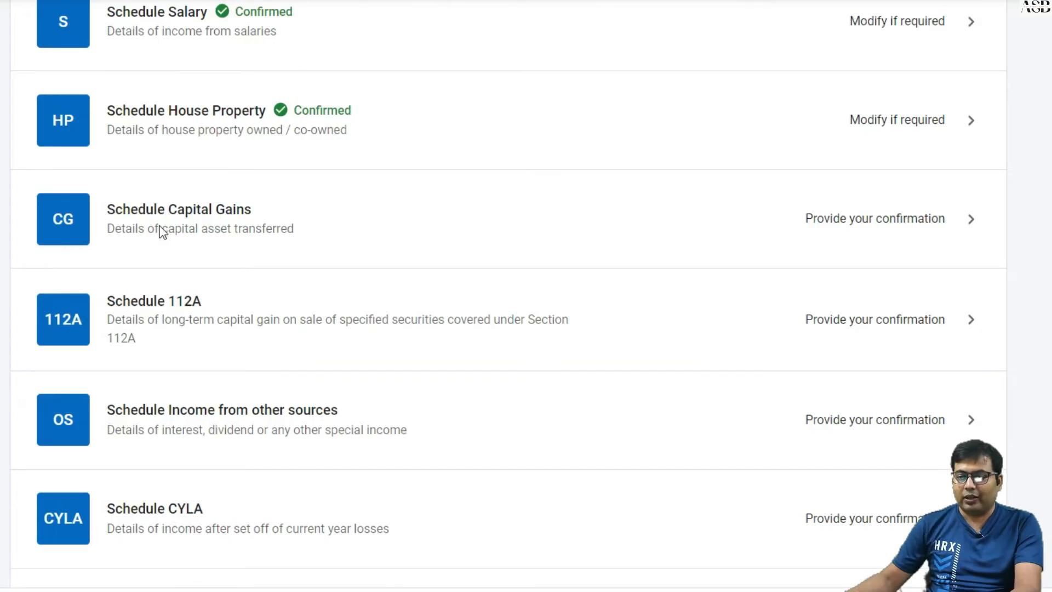
In Schedule Capital Gains, select land or building, section 111A equity and section 112A equity as assets sold, and start adding a land or building entry
click(173, 216)
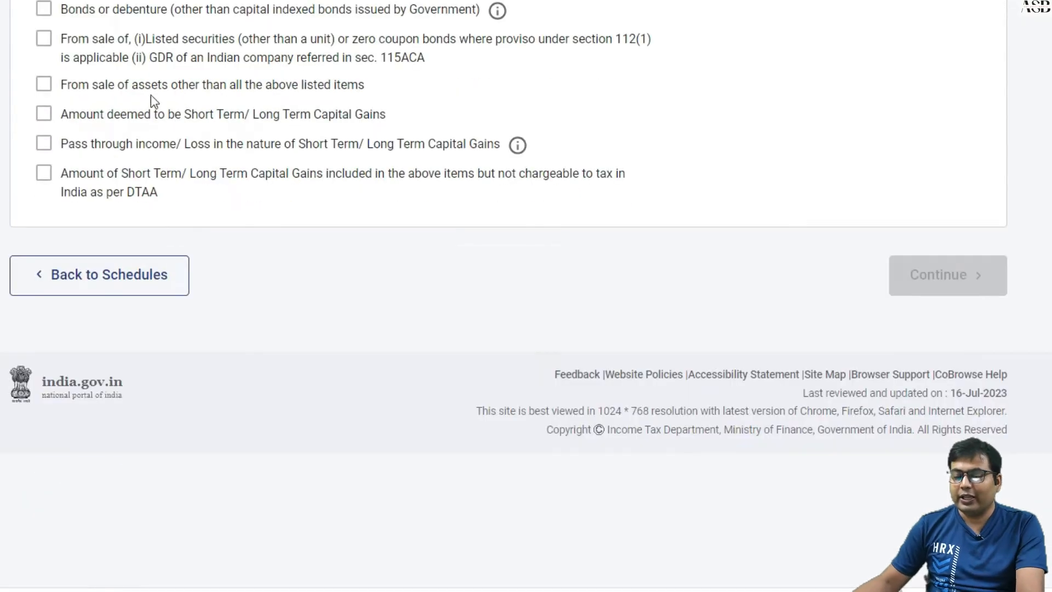
scroll(151, 93, up, 6)
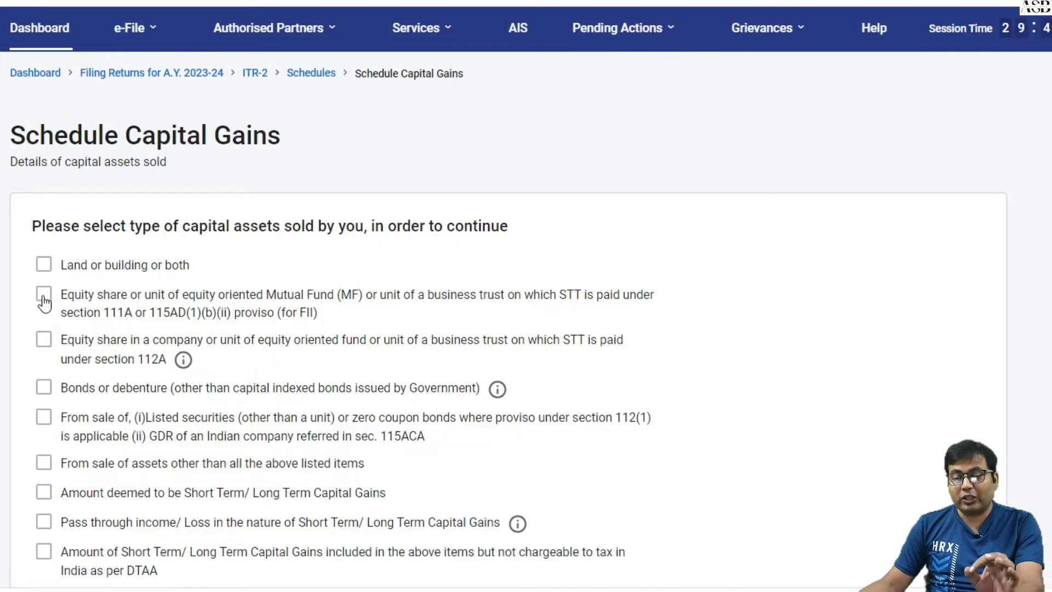
click(43, 268)
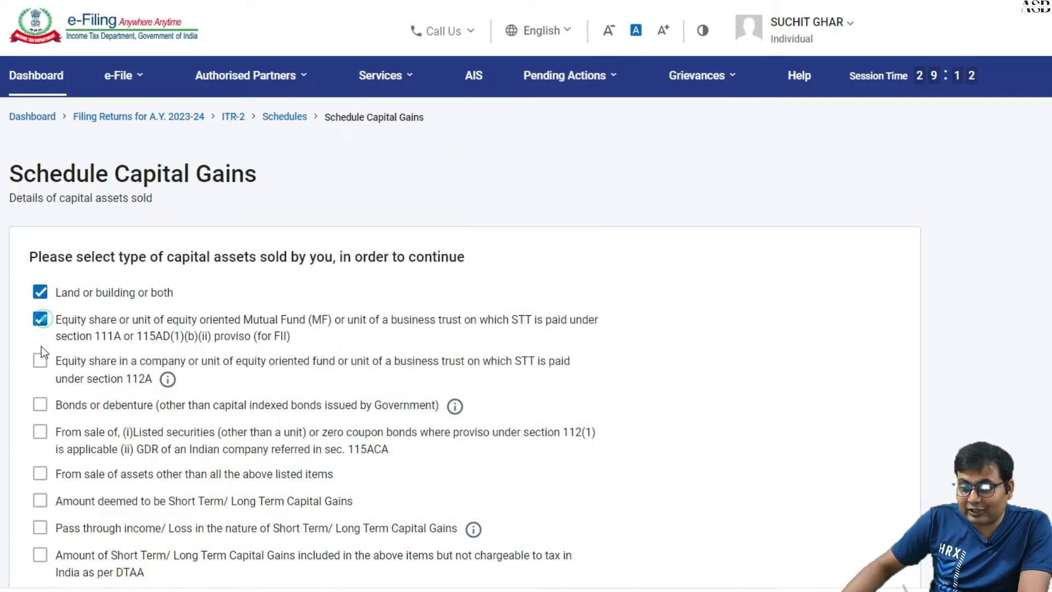
click(40, 360)
scroll(529, 308, down, 5)
click(854, 429)
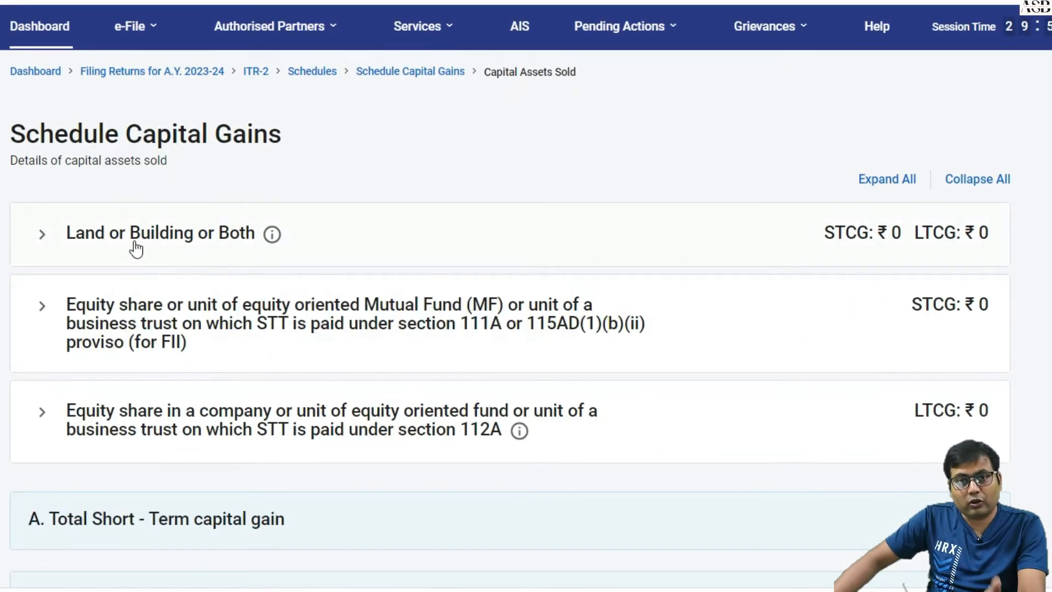
click(136, 248)
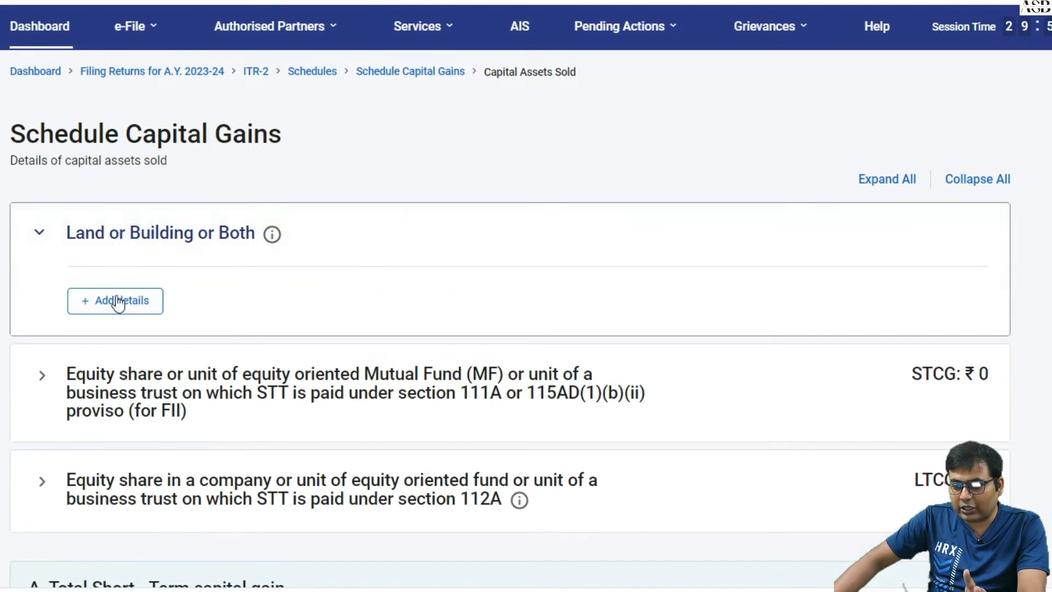
click(119, 306)
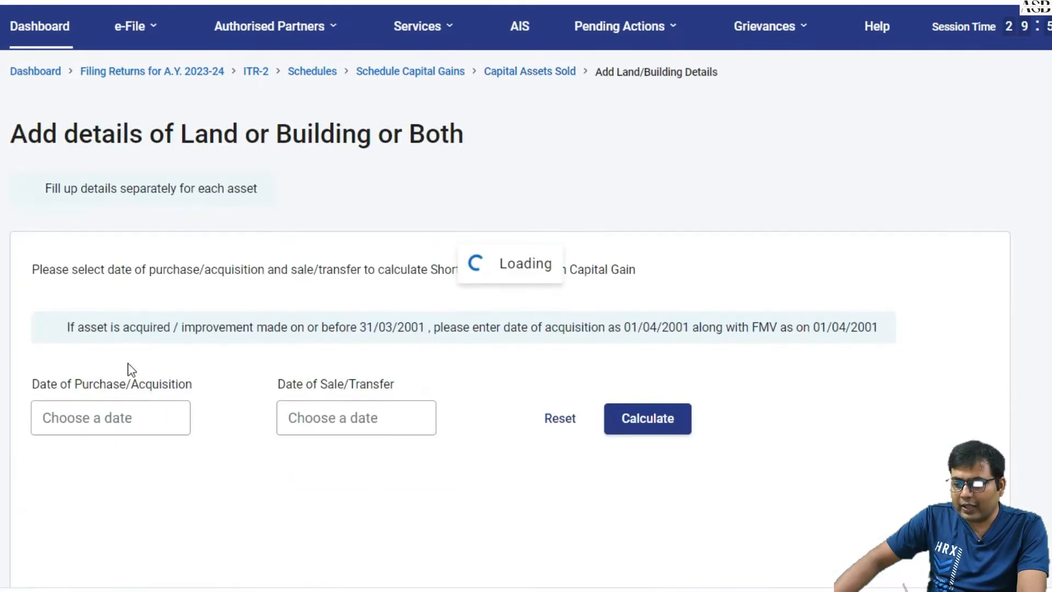
Try 01/04/2001 as the date of purchase/acquisition of the land or building
click(62, 421)
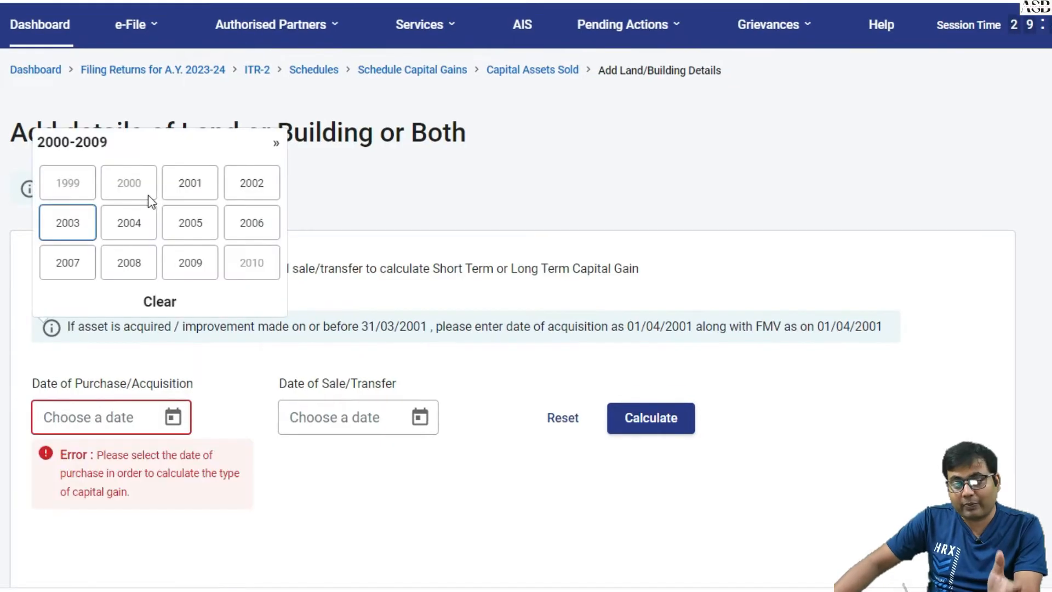
click(198, 197)
click(54, 236)
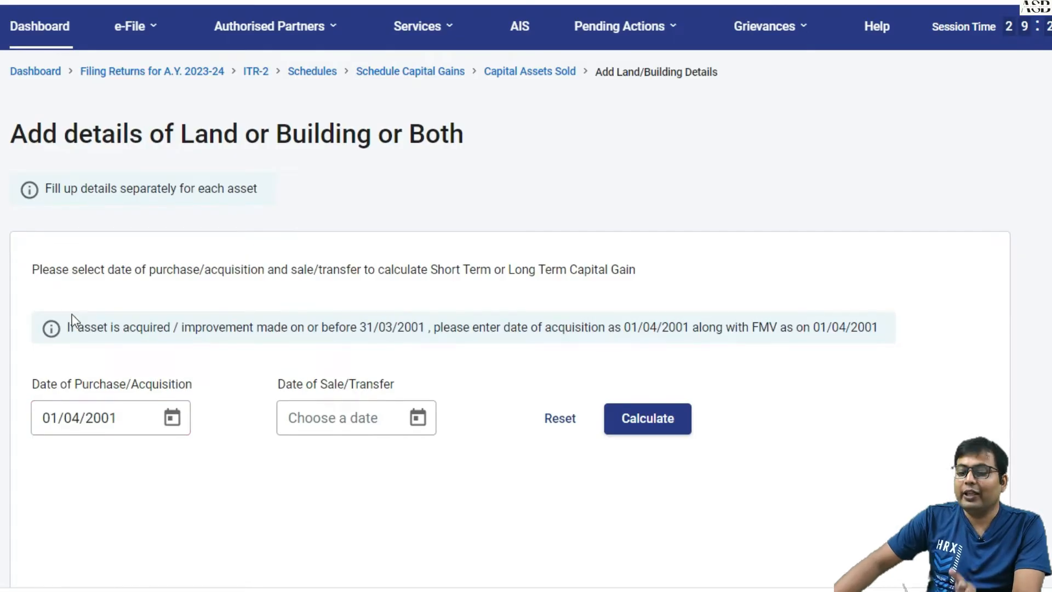
Set the date of purchase/acquisition of the land or building to 16/07/2009
click(173, 419)
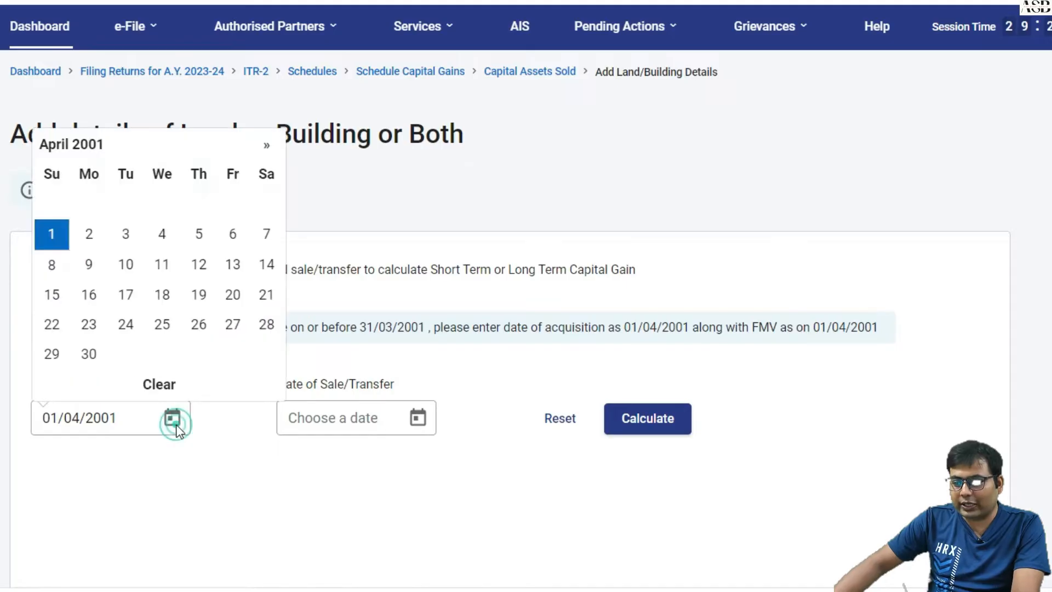
click(65, 146)
click(276, 145)
click(276, 144)
click(276, 144)
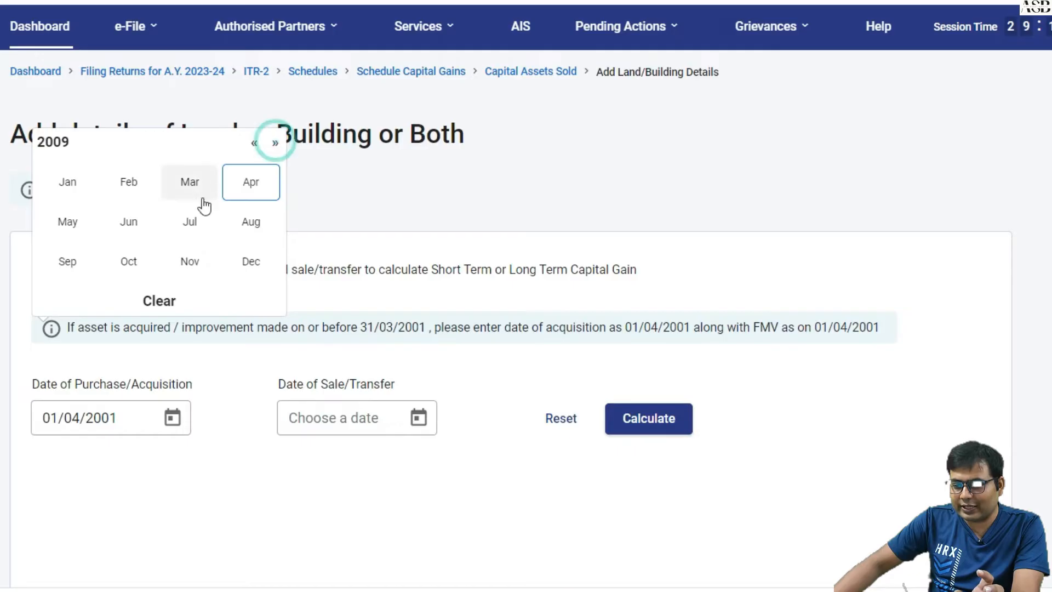
click(190, 222)
click(199, 263)
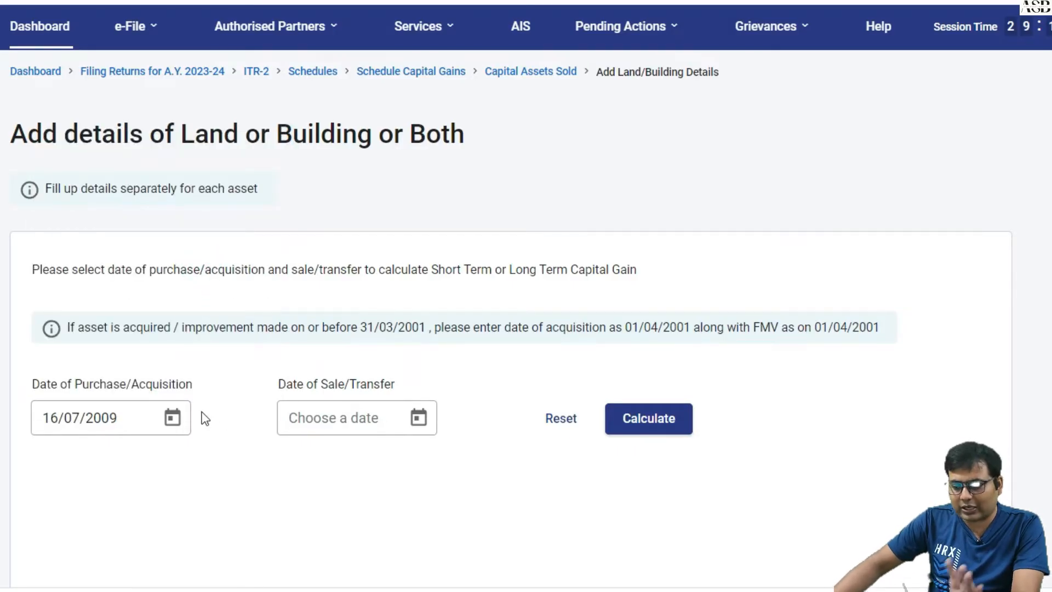
Set the date of sale/transfer to 04/01/2023, calculate the type of capital gain and add the asset's dates
click(420, 419)
click(316, 157)
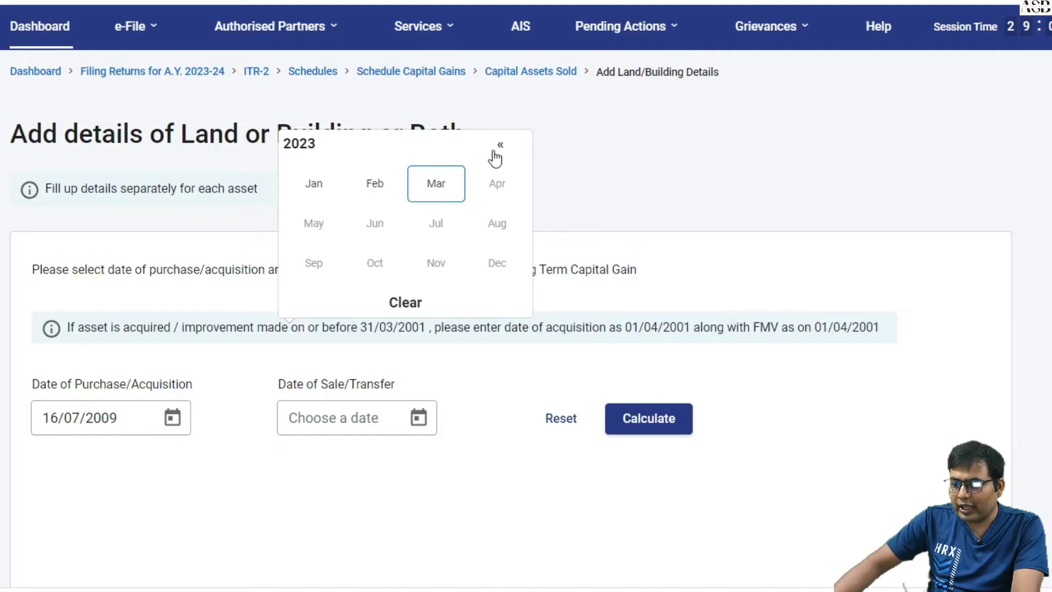
click(302, 190)
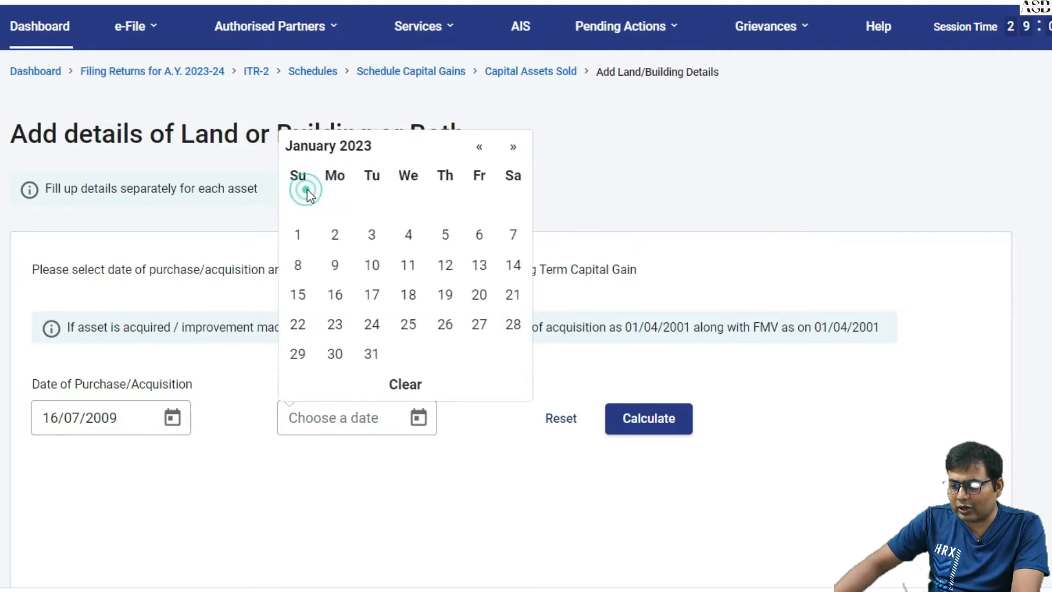
click(409, 246)
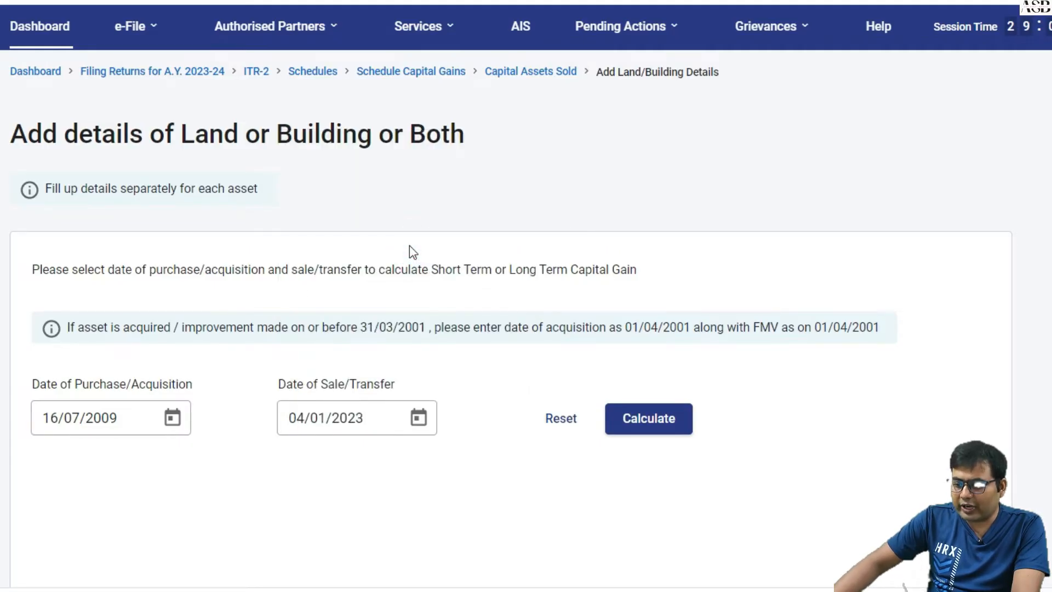
click(628, 428)
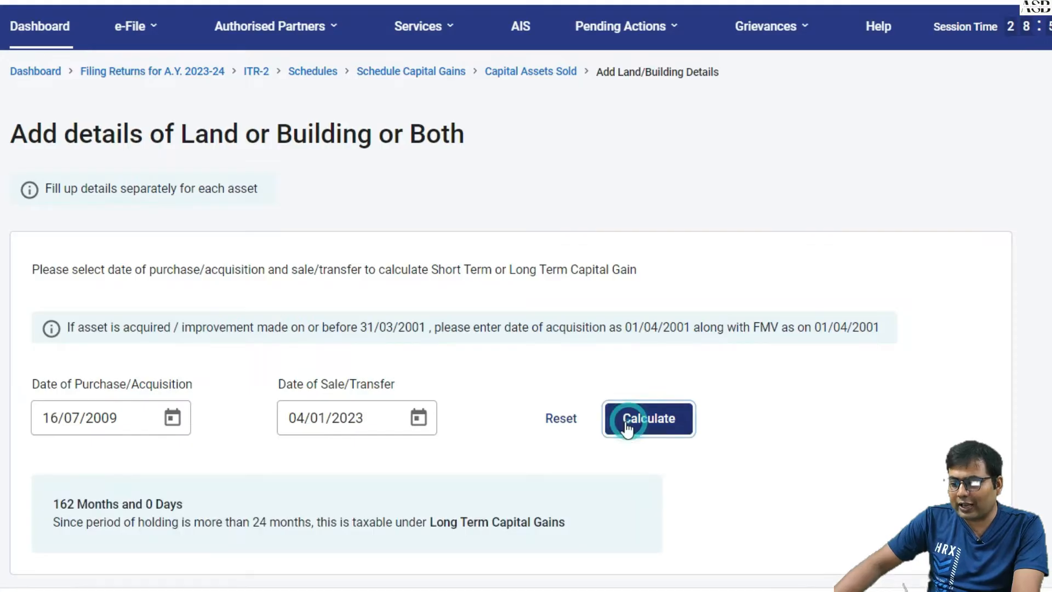
scroll(263, 411, down, 4)
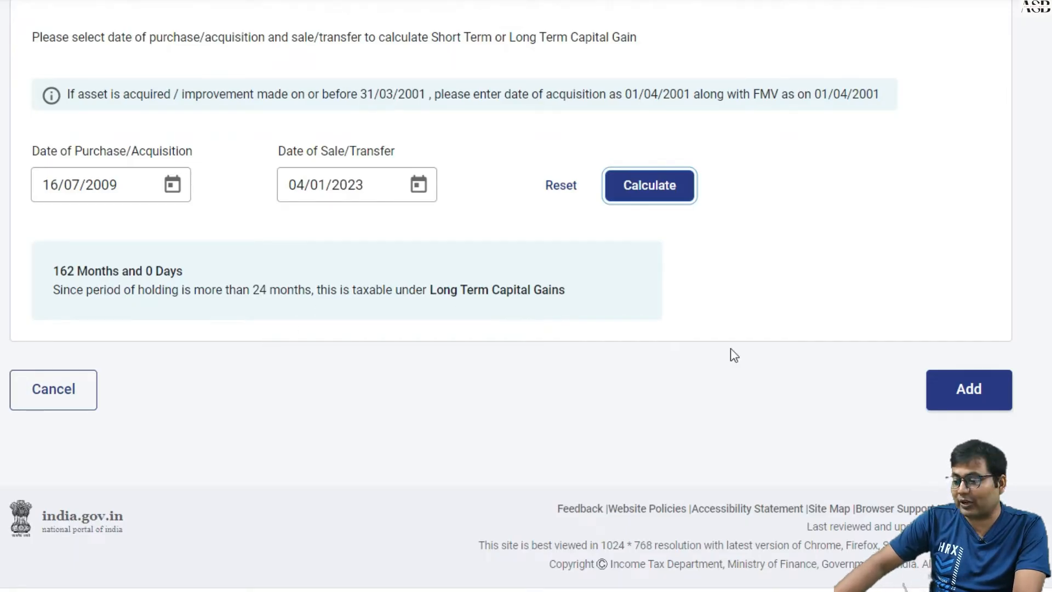
click(942, 381)
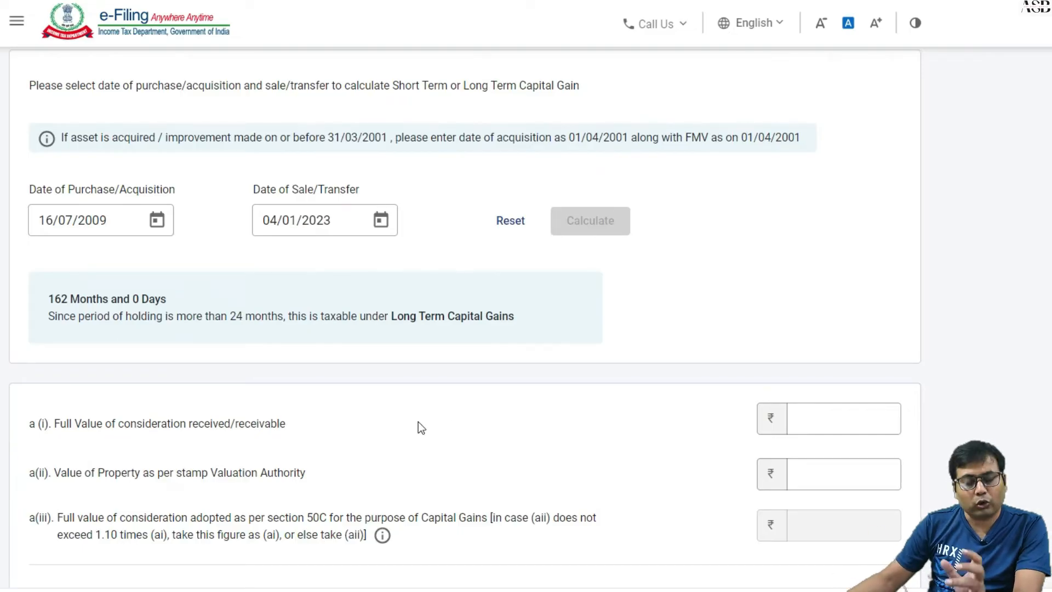
Enter 2000000 as the full value of consideration received/receivable and 2300000 as the value of property as per stamp Valuation Authority
click(812, 415)
text(2000000)
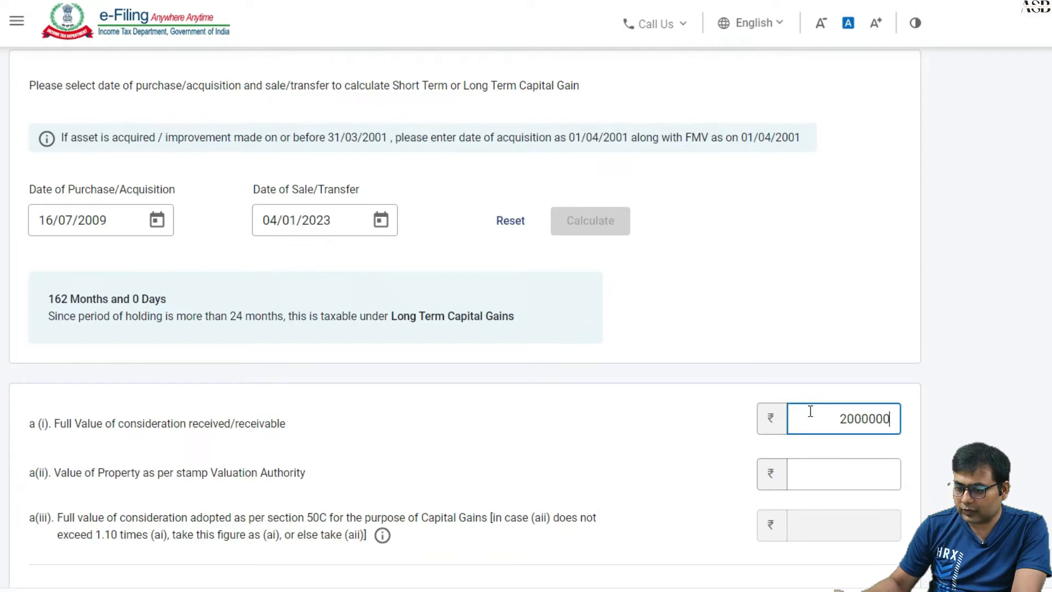
key(Tab)
text(2300000)
scroll(106, 388, down, 2)
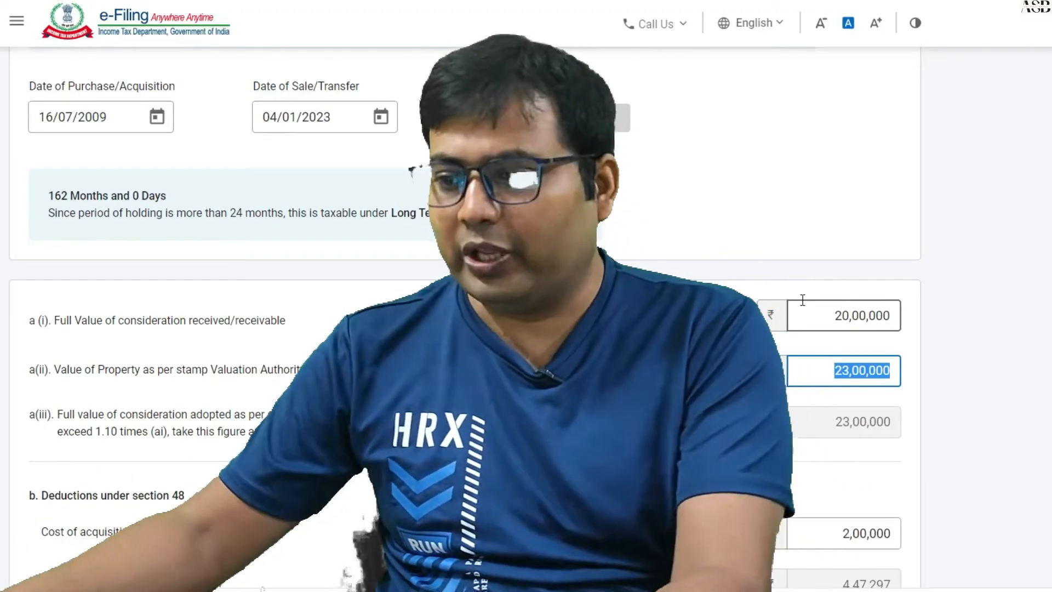
Change the value of property as per stamp Valuation Authority to 2000000
text(200000)
key(Tab)
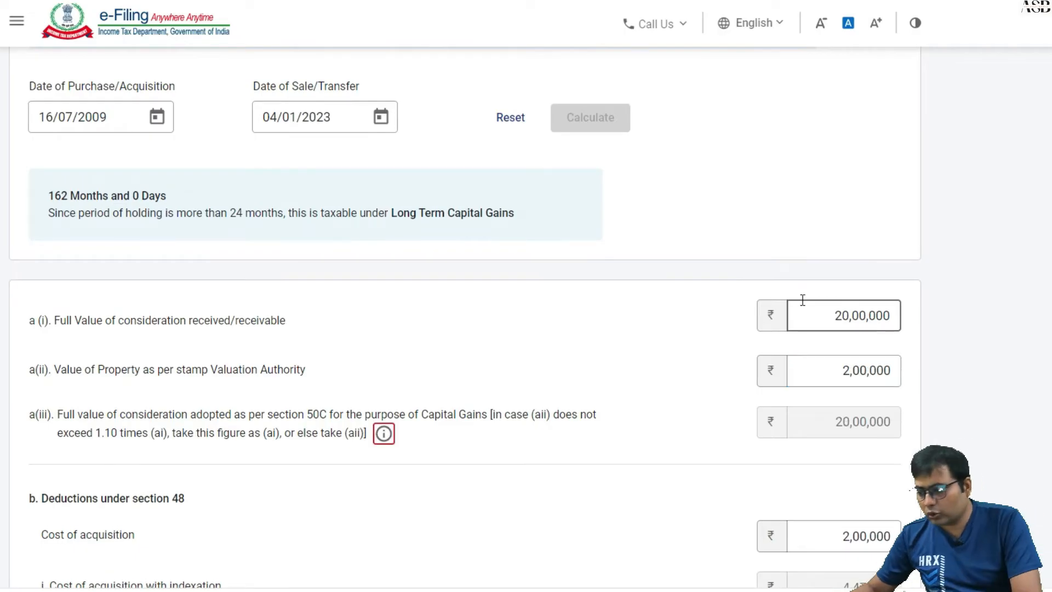
click(887, 375)
text(0)
key(Tab)
Enter the buyer's name for the immovable property transfer, with a 100% share and an amount of 2000000
scroll(787, 328, down, 12)
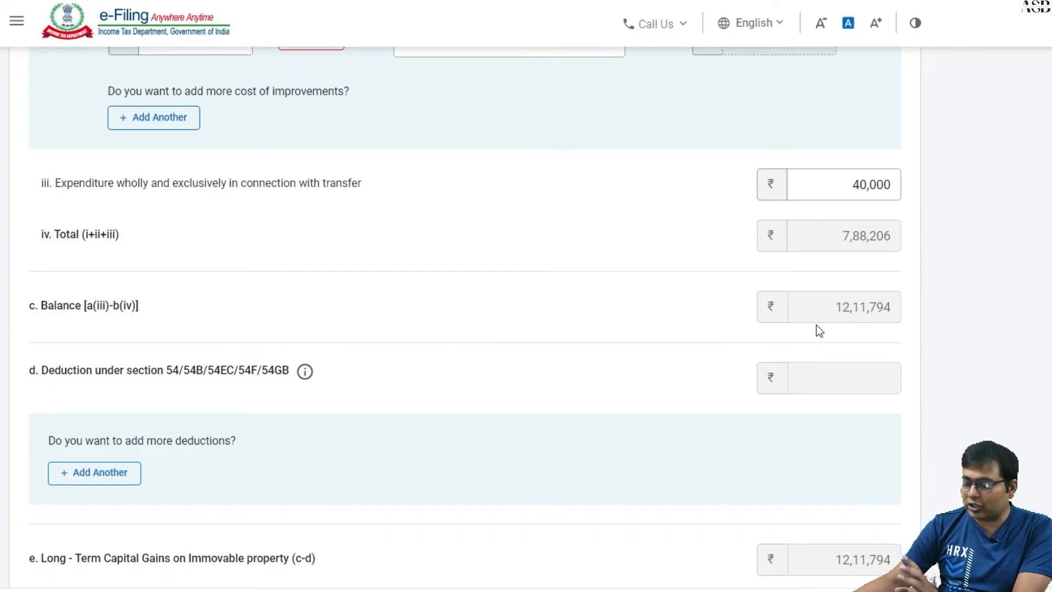
scroll(815, 325, down, 6)
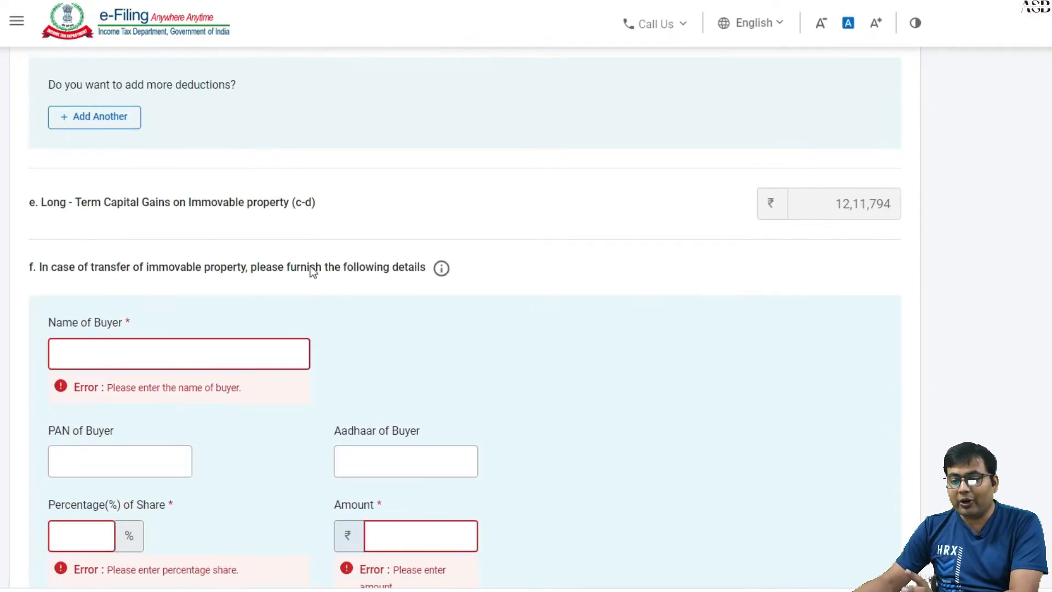
scroll(313, 271, down, 2)
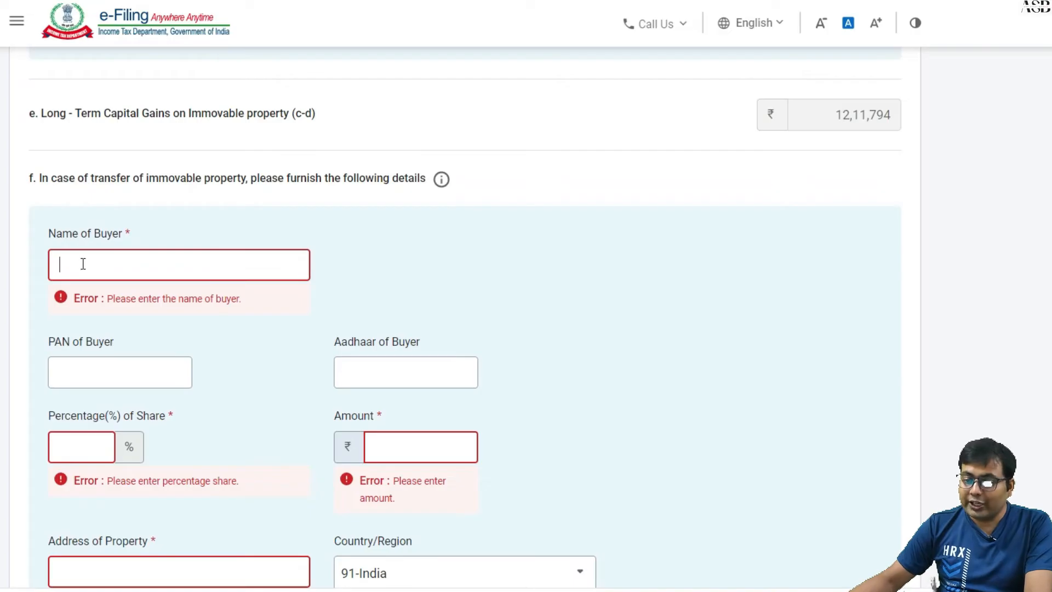
text(BBBB)
key(Tab)
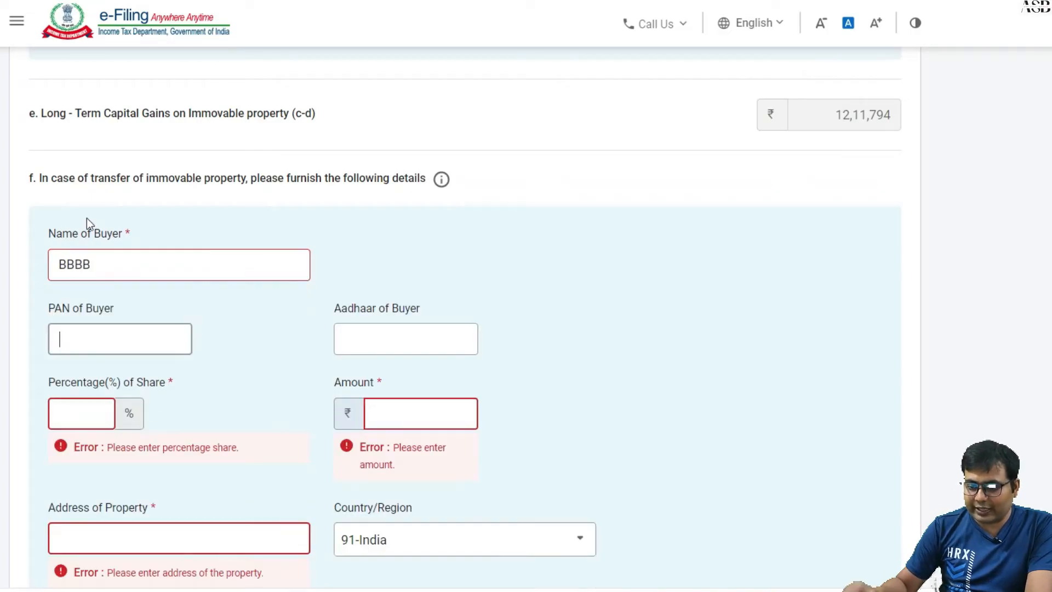
click(370, 342)
click(57, 411)
text(100)
key(Tab)
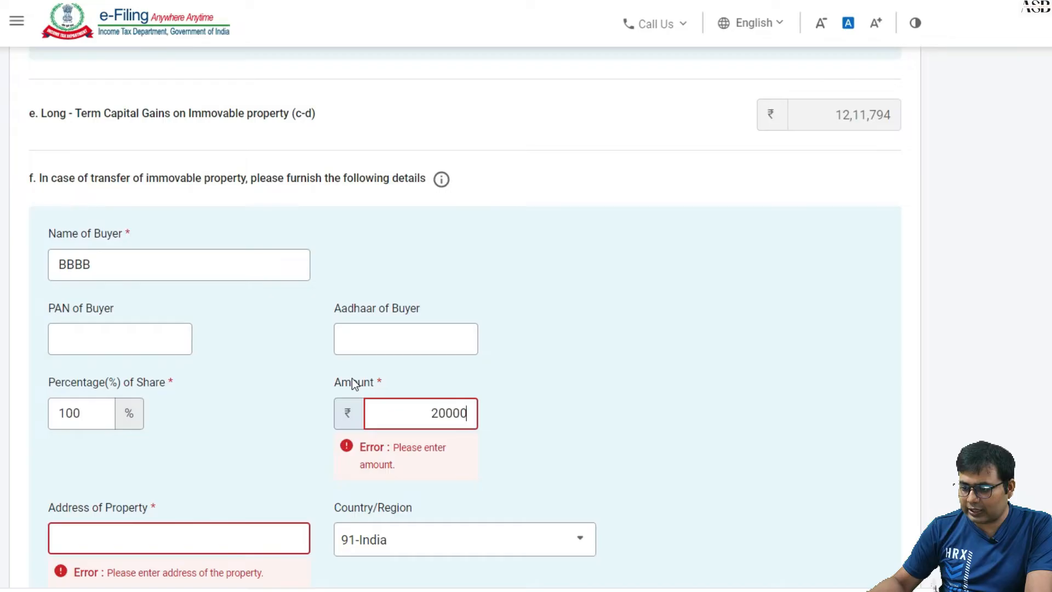
key(Tab)
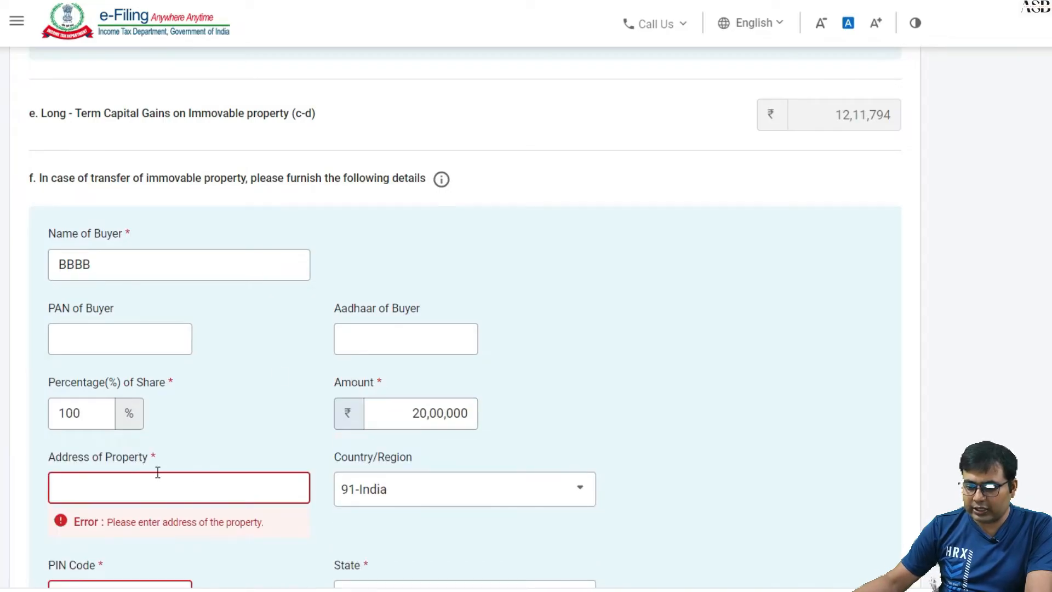
Enter the property's address and PIN code in the buyer details, and add the land or building sale to the schedule
text(HGJGKJG)
key(Tab)
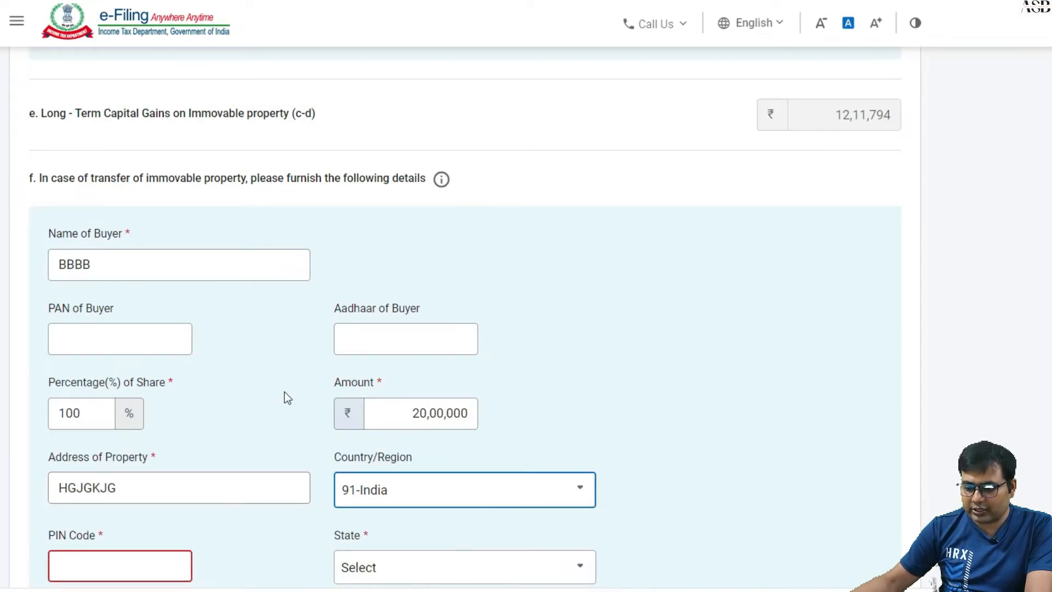
scroll(284, 395, down, 2)
click(131, 473)
text(700005)
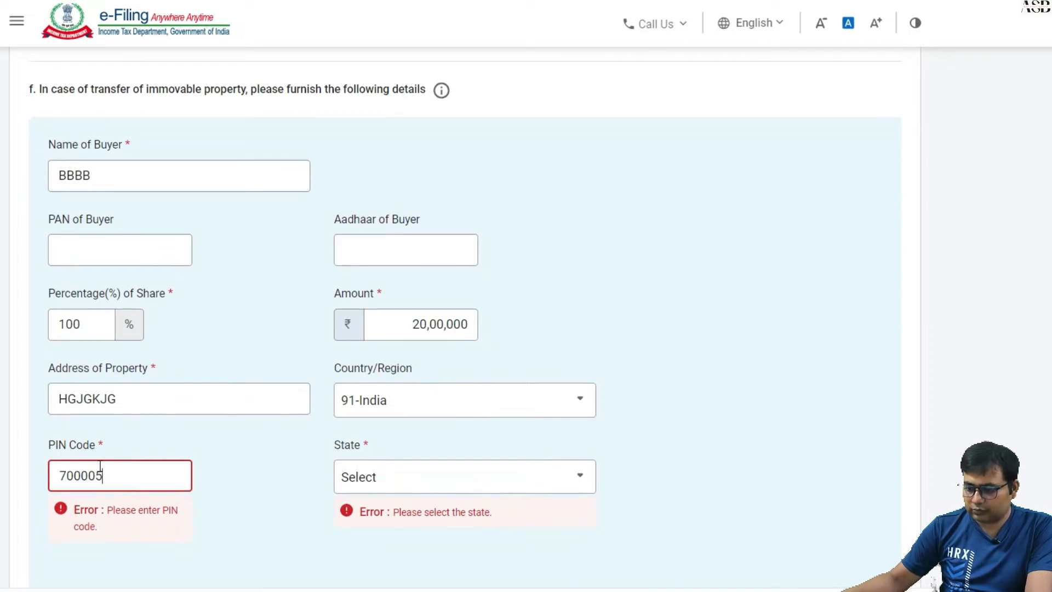
key(Tab)
scroll(174, 445, down, 5)
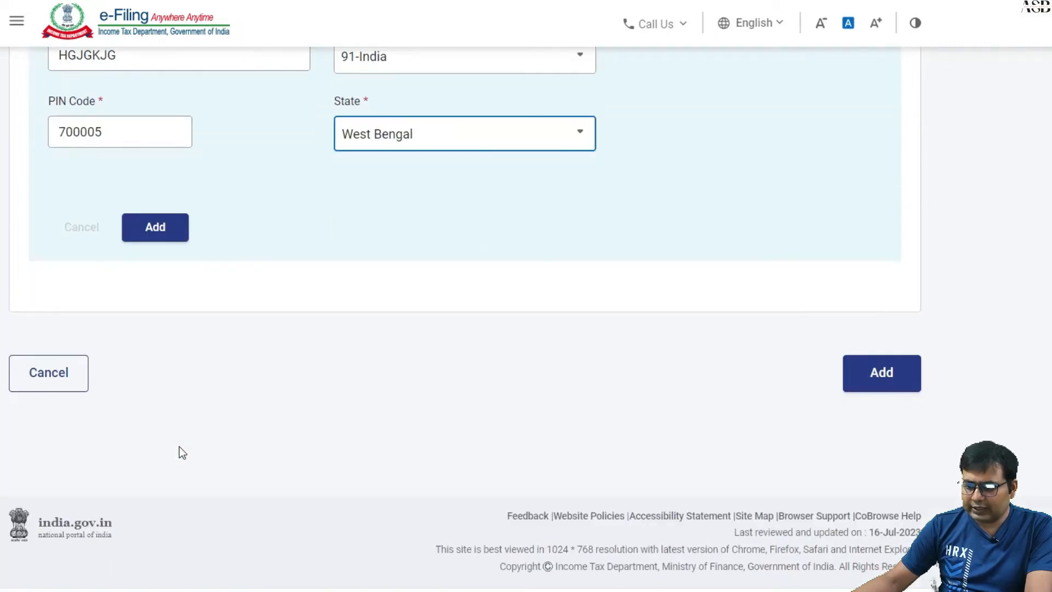
scroll(145, 250, up, 3)
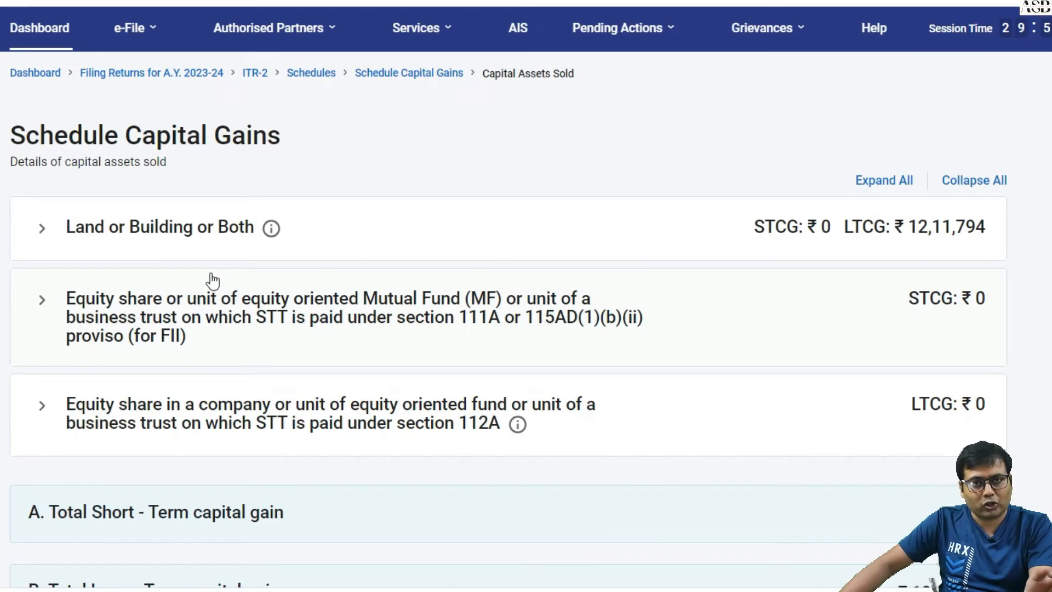
Add a Section 111A equity sale with full value of consideration 1000000 and cost of acquisition without indexation 800000
click(239, 335)
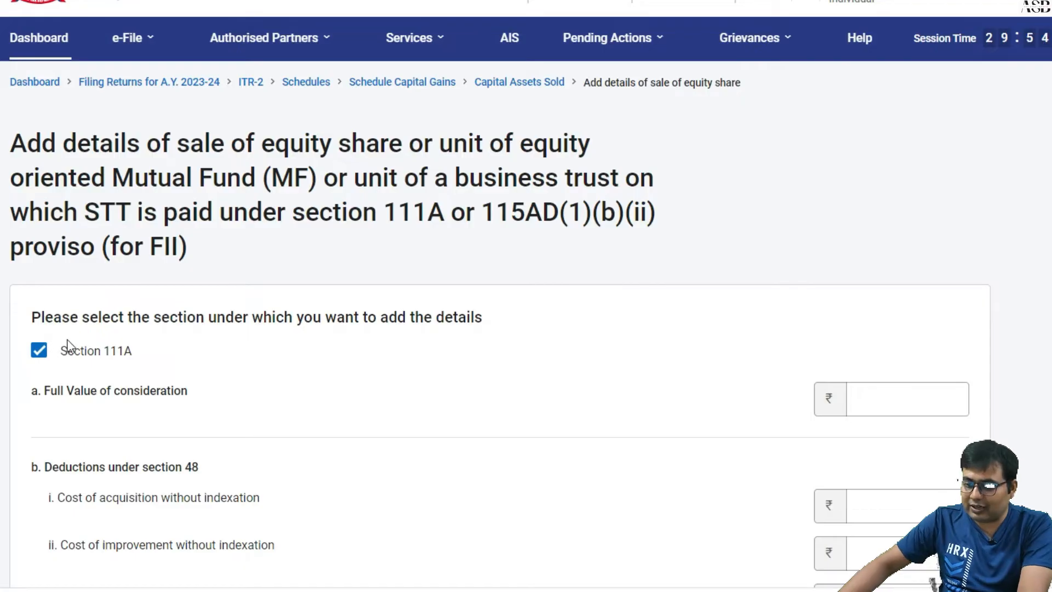
scroll(77, 361, down, 3)
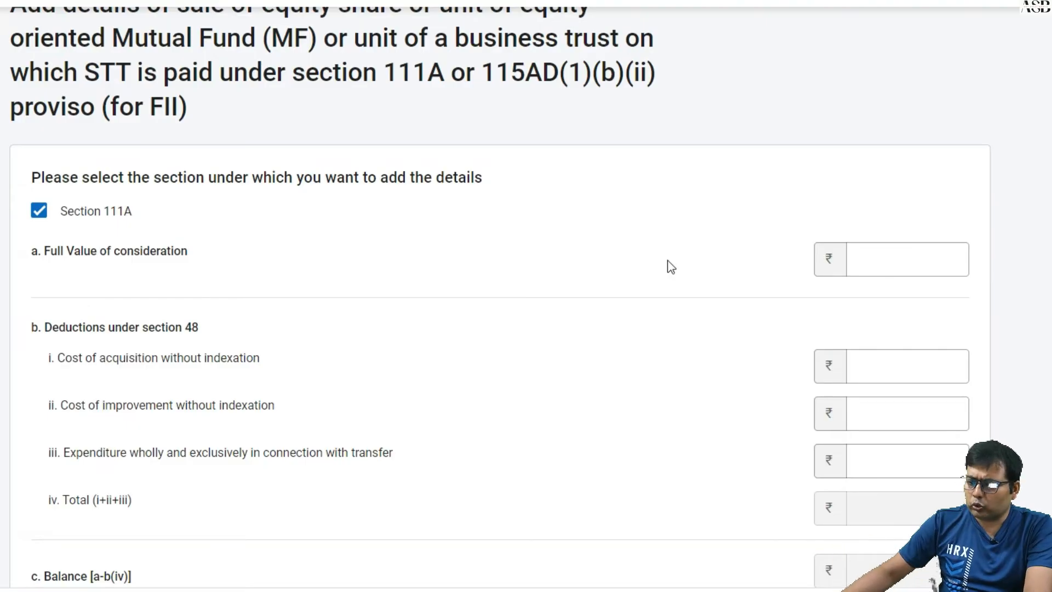
click(874, 265)
text(10)
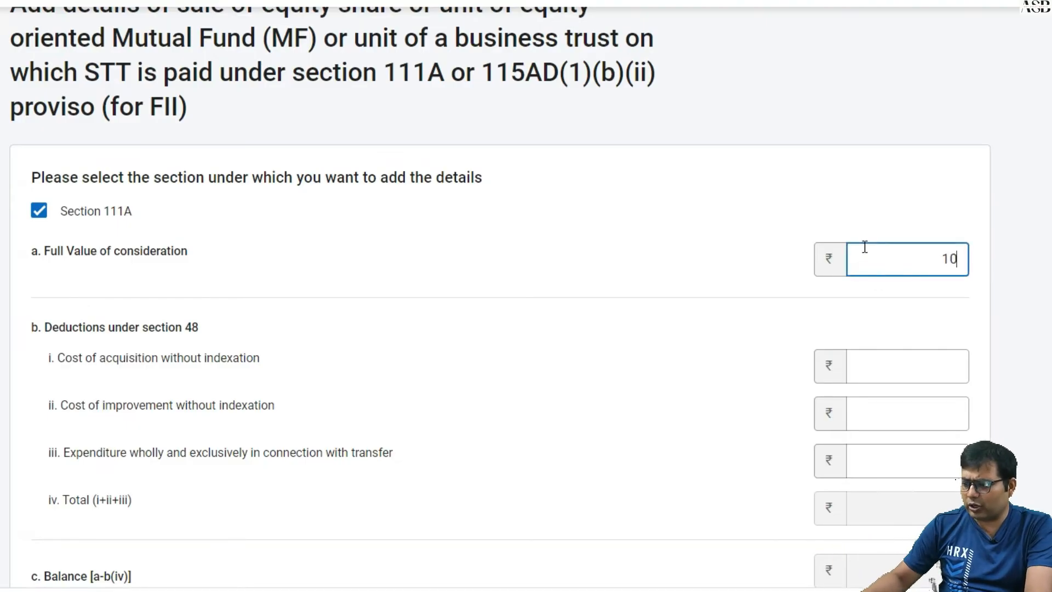
key(Tab)
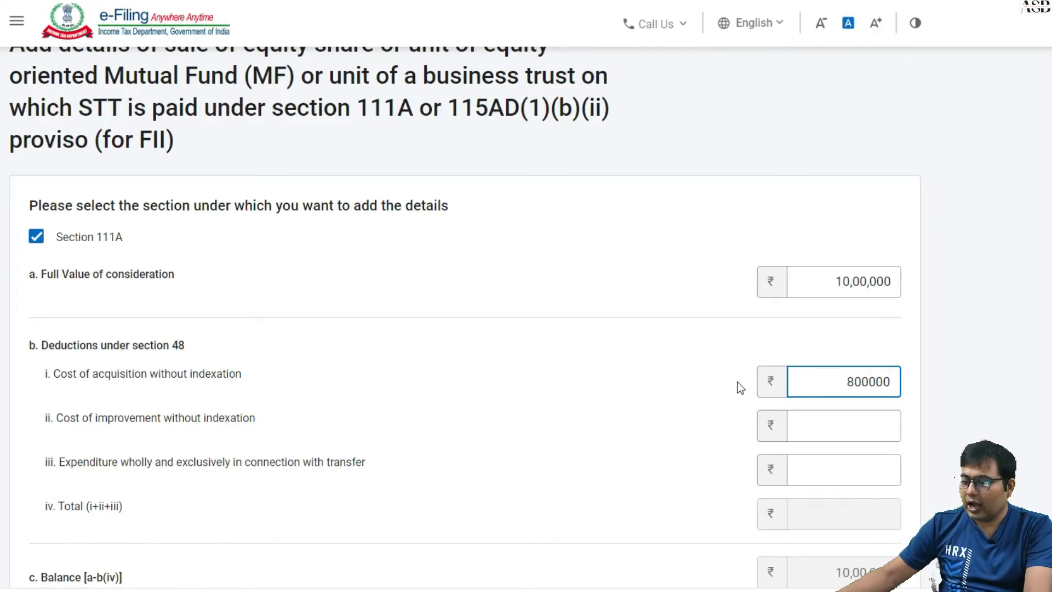
key(Tab)
scroll(833, 280, down, 5)
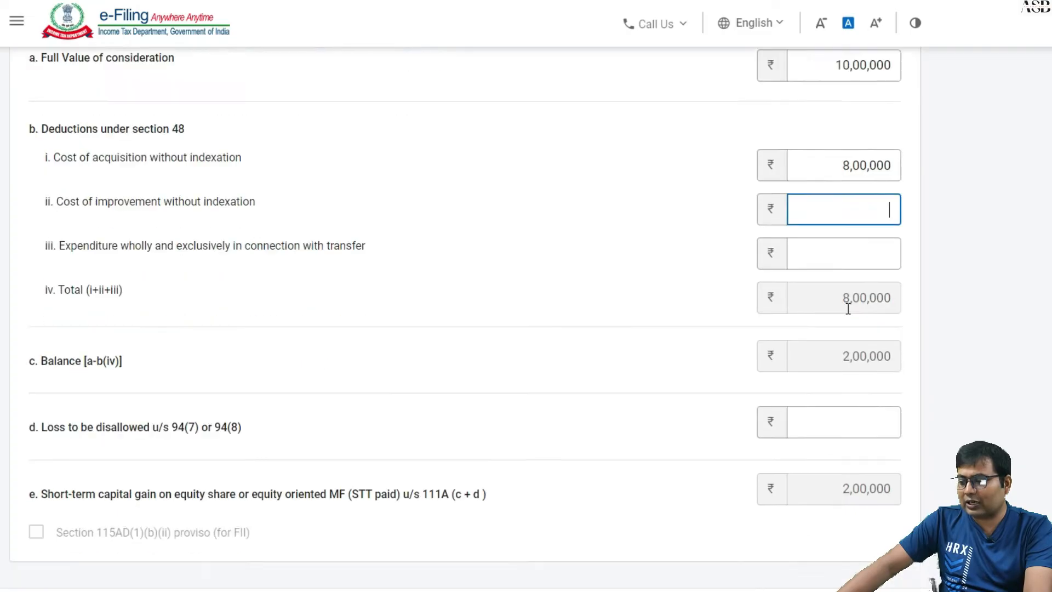
scroll(853, 351, down, 2)
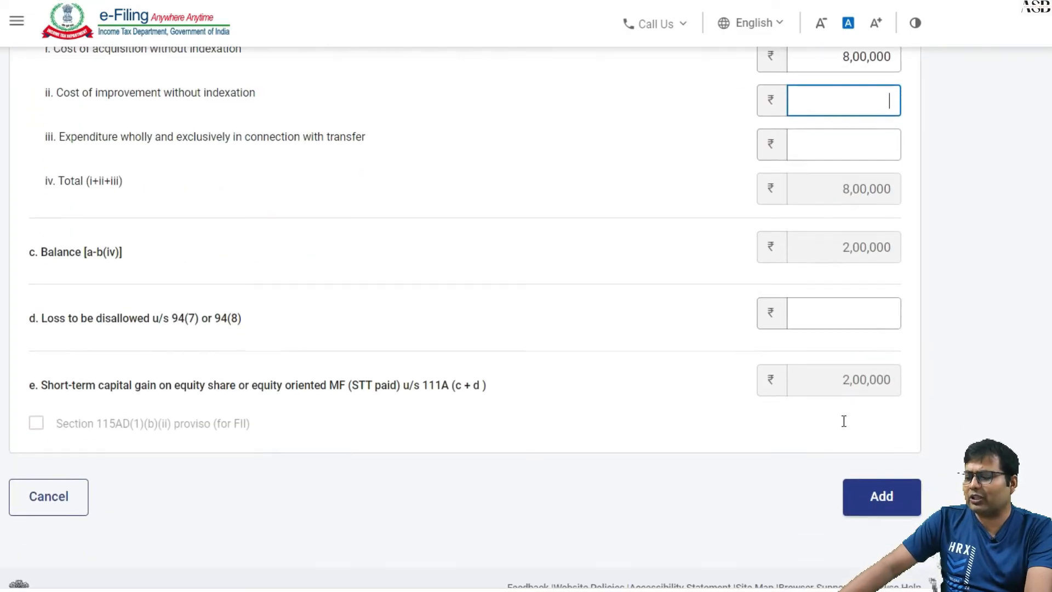
click(876, 425)
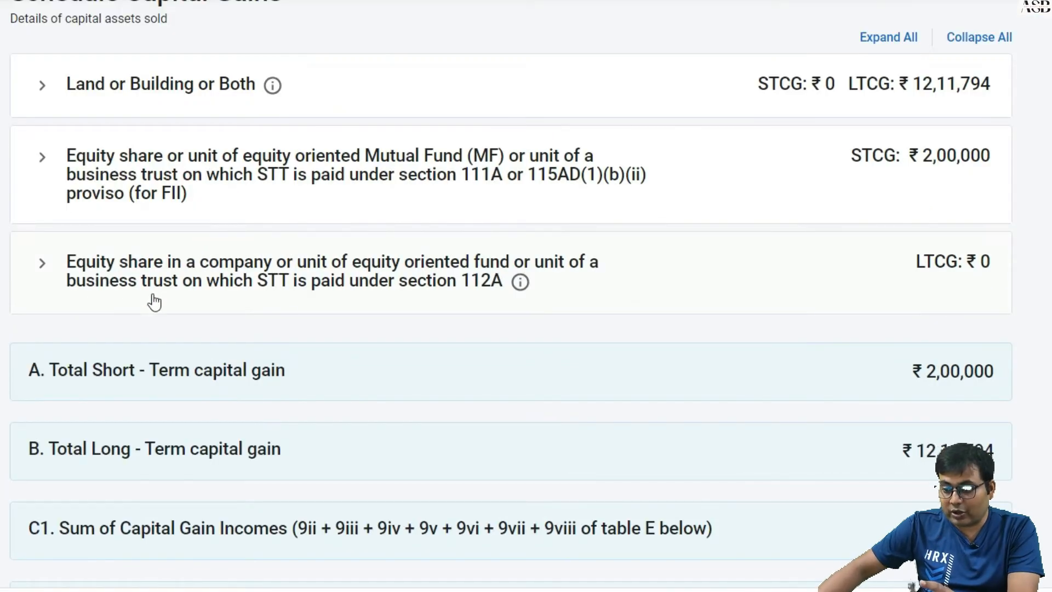
From the section 112A equity share category, open Schedule 112A and start a share/unit entry acquired After 31st January, 2018
click(396, 274)
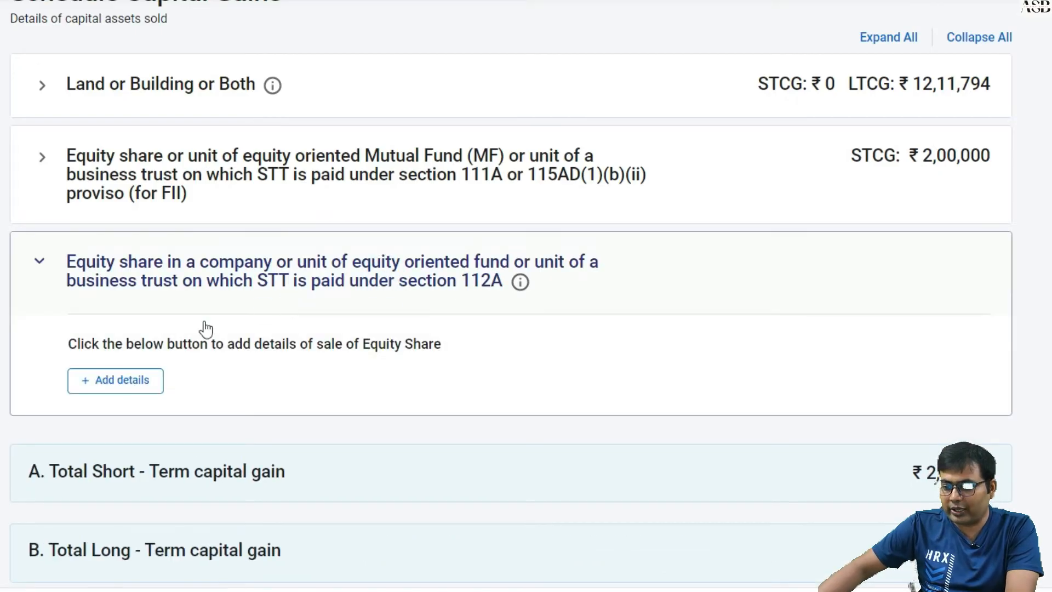
click(146, 383)
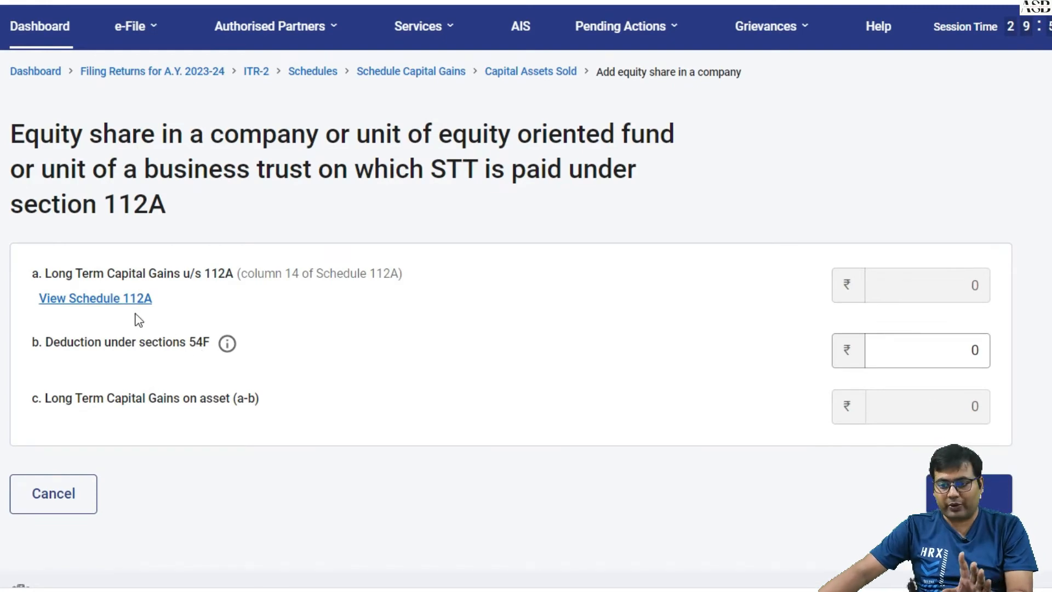
click(108, 304)
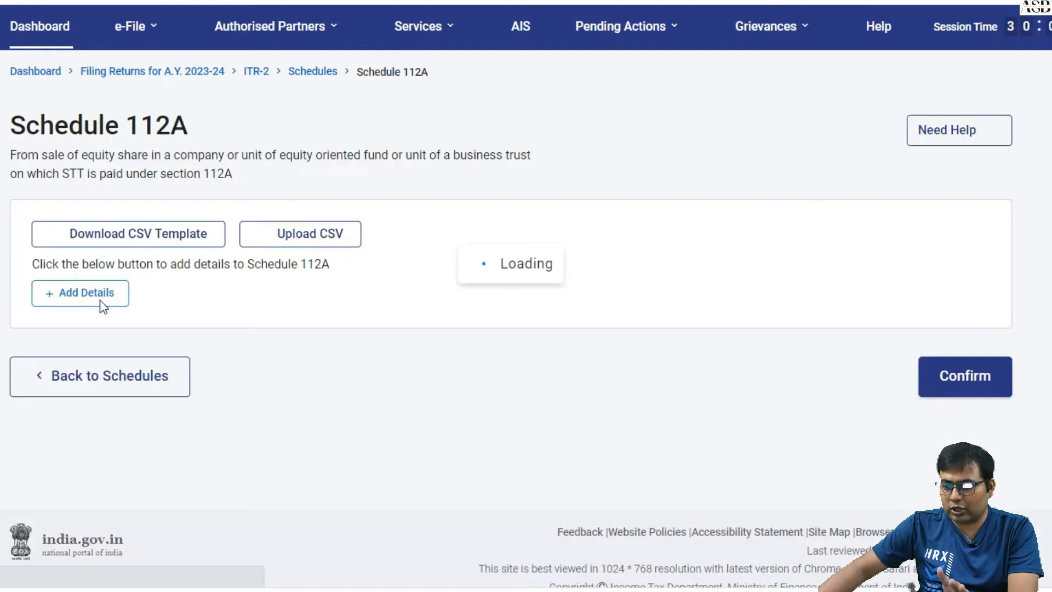
click(95, 301)
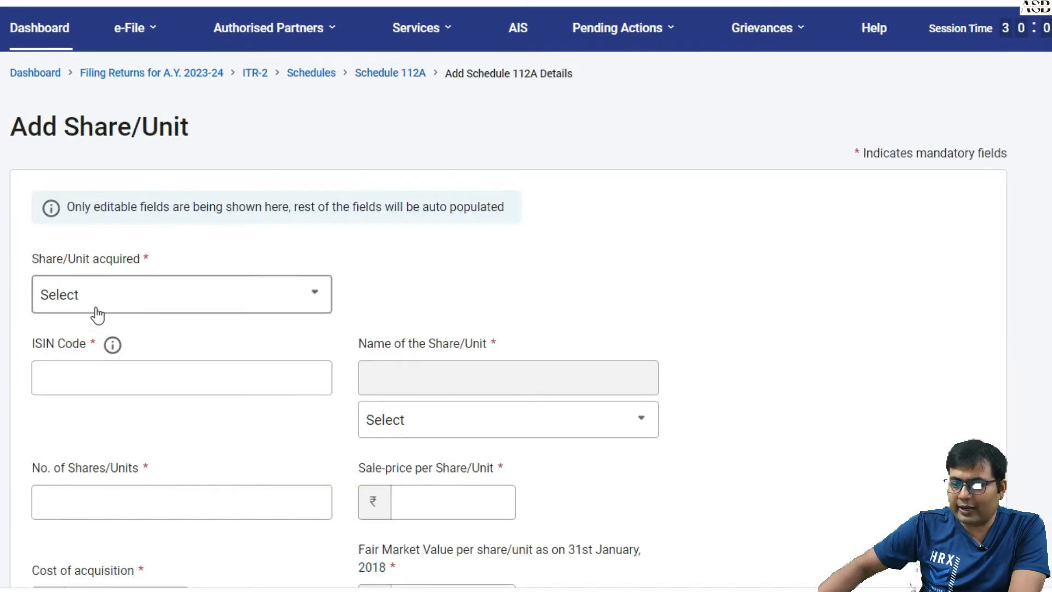
click(107, 303)
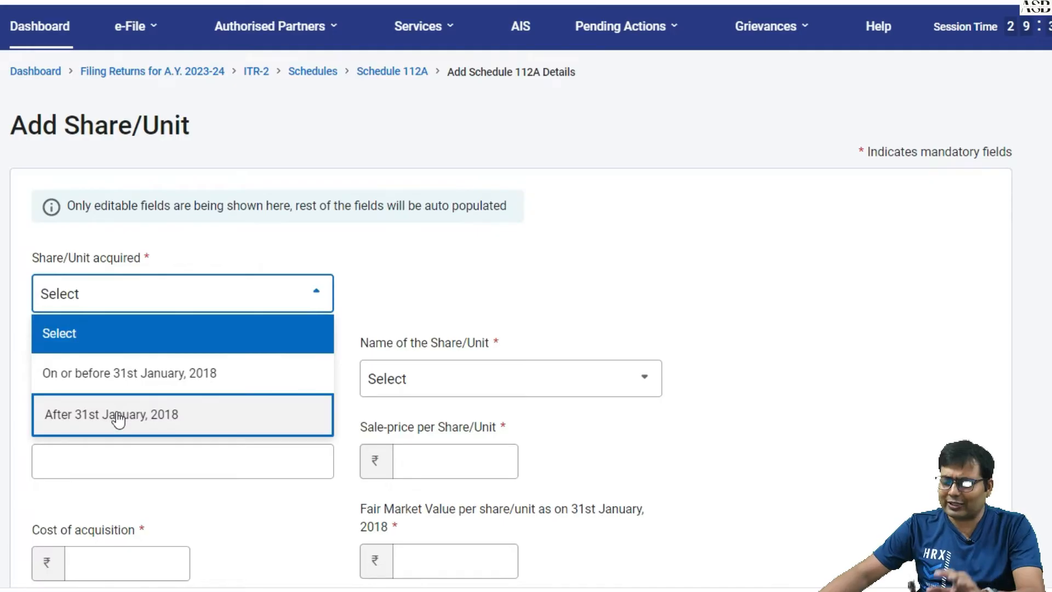
click(118, 419)
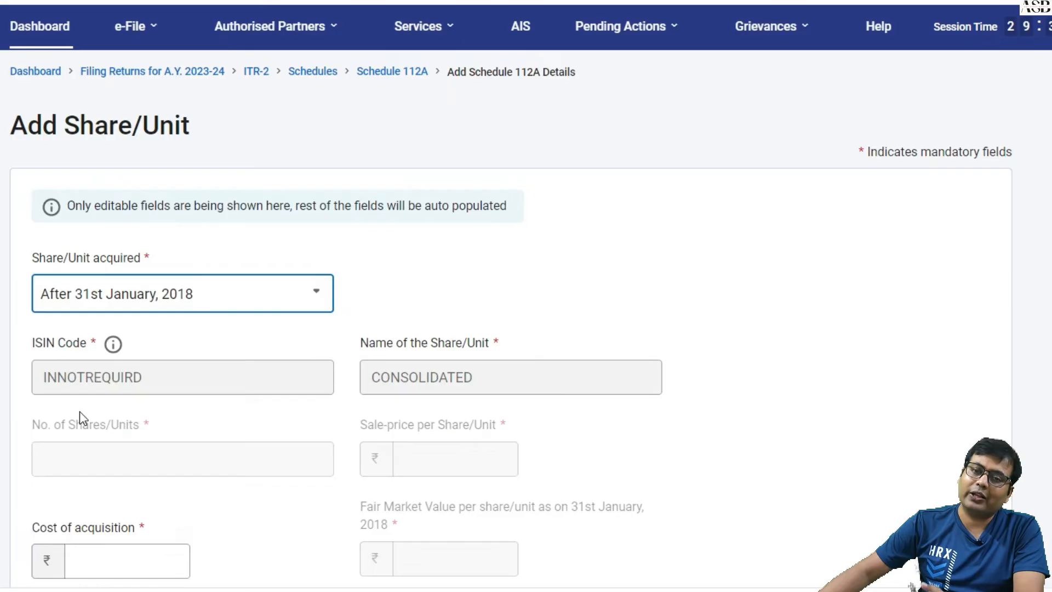
Enter cost of acquisition 800000, transfer expenditure 0 and full value of consideration 650000, and add the share/unit entry
scroll(82, 406, down, 5)
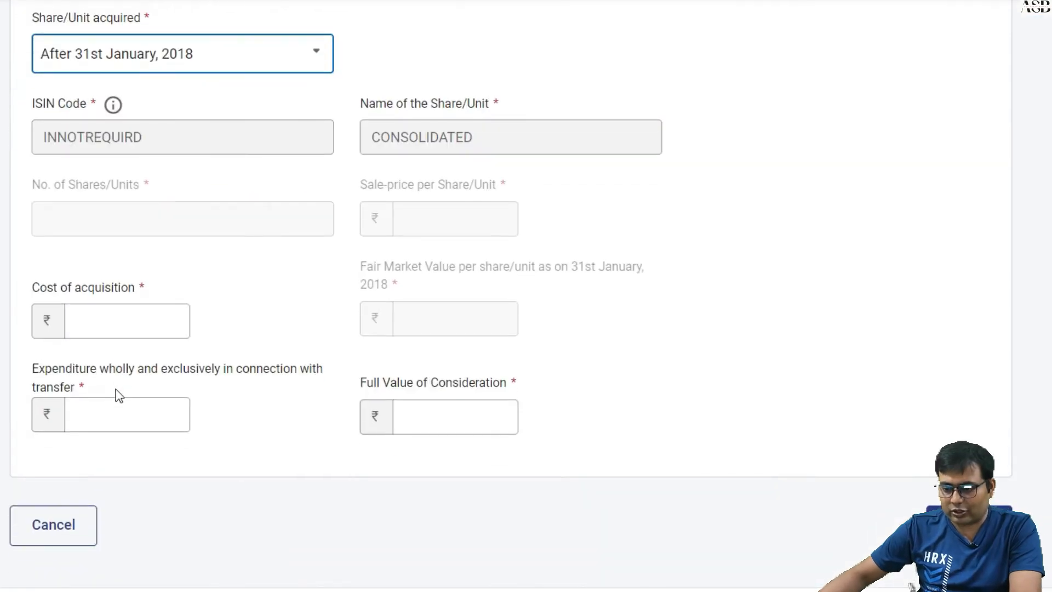
click(100, 328)
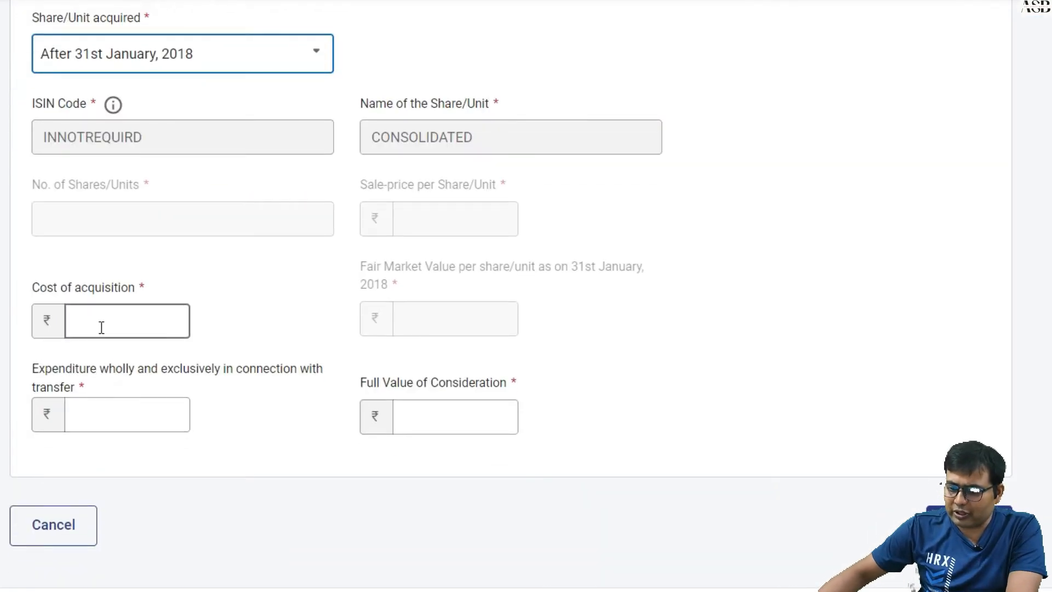
text(8)
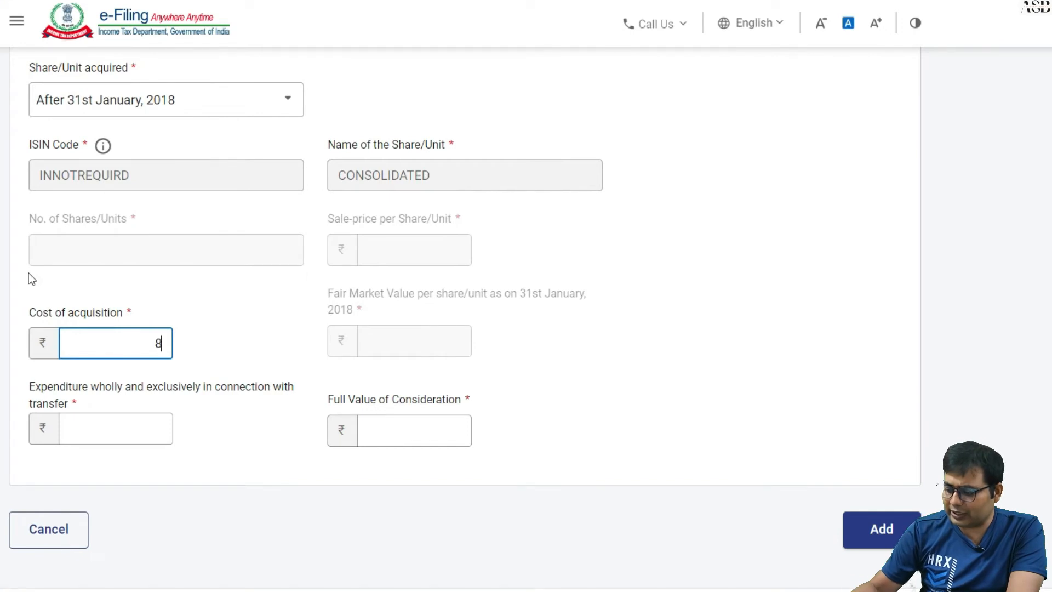
text(,00,00000)
click(155, 420)
text(0)
key(Tab)
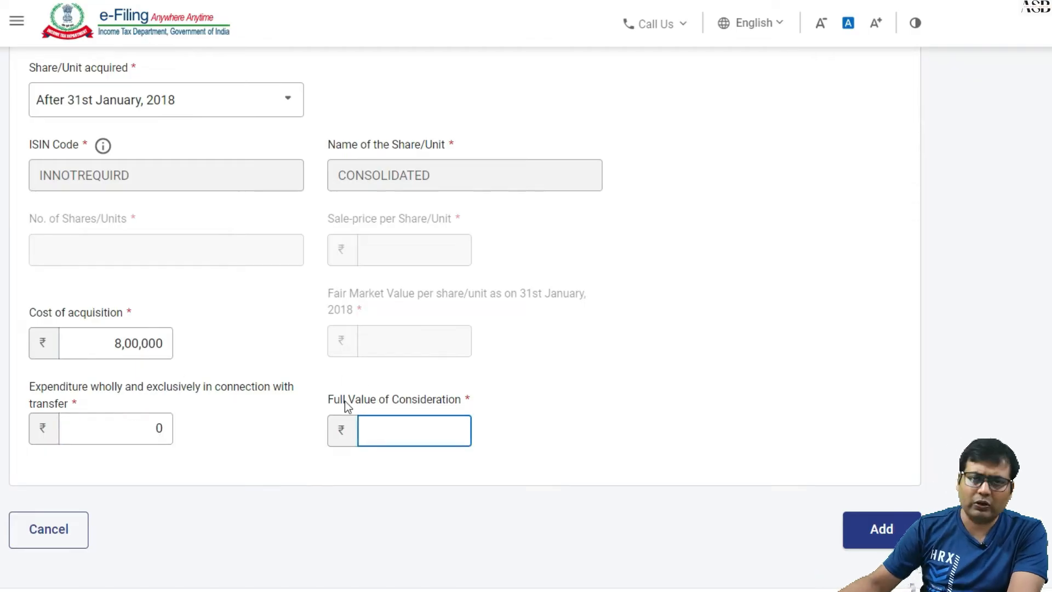
text(10)
key(BackSpace)
key(BackSpace)
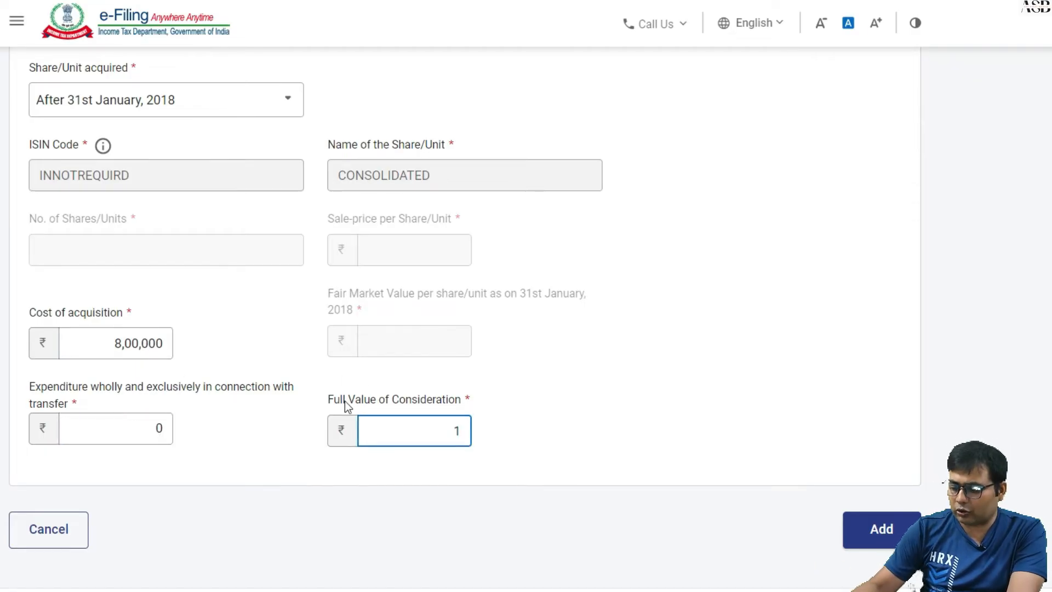
text(650000)
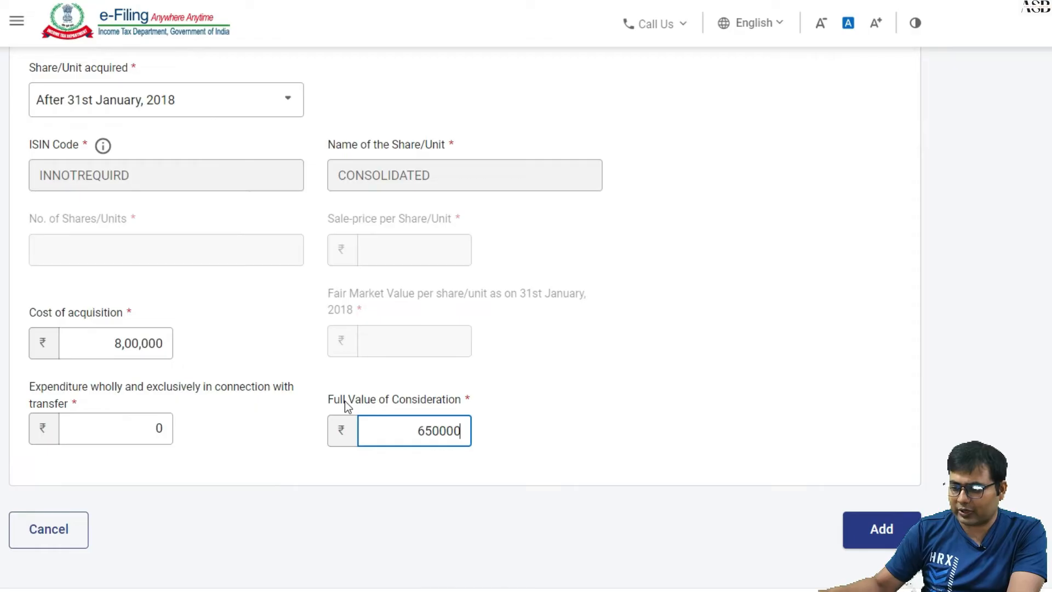
key(Tab)
click(877, 528)
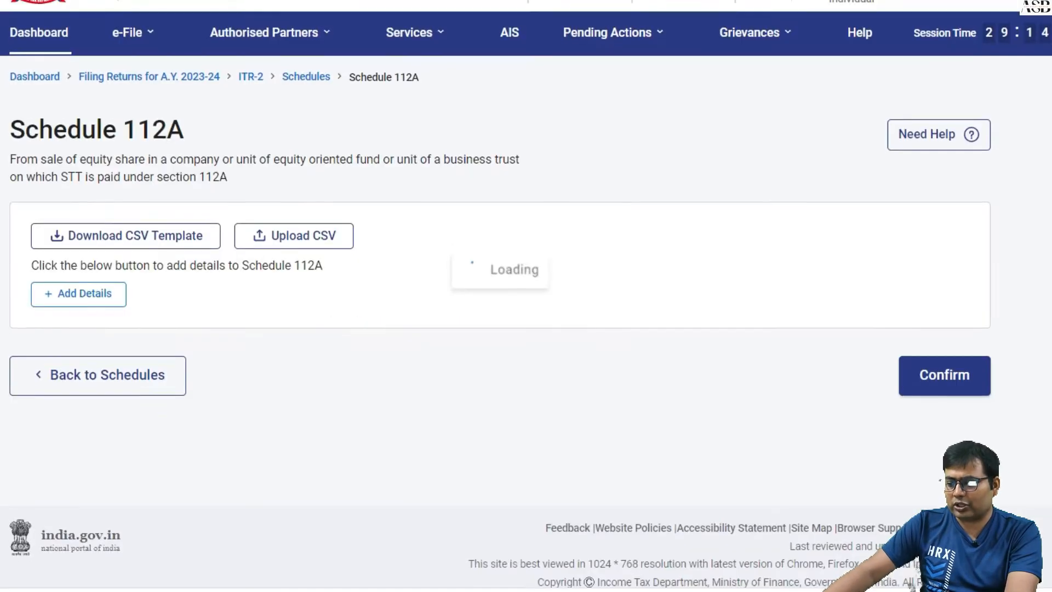
Start another Schedule 112A entry acquired On or before 31st January, 2018, with ISIN code INF789F01547
click(80, 298)
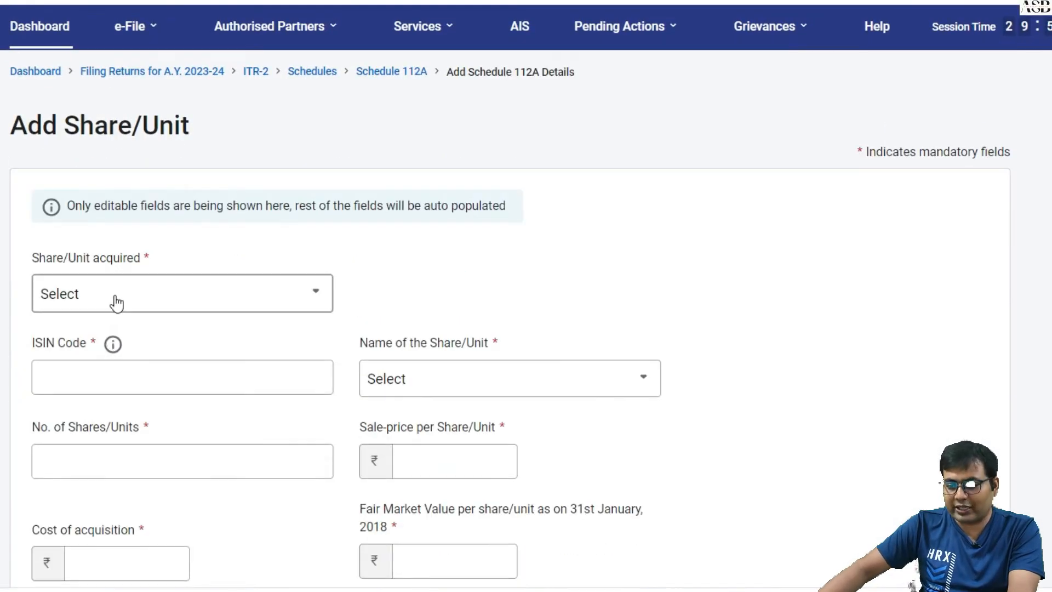
click(111, 298)
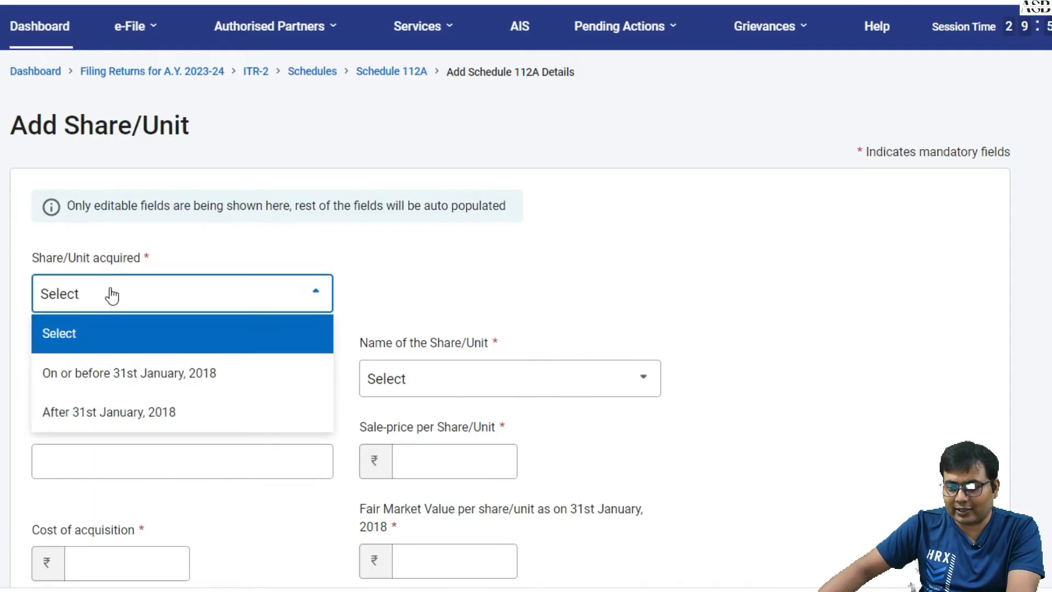
click(101, 375)
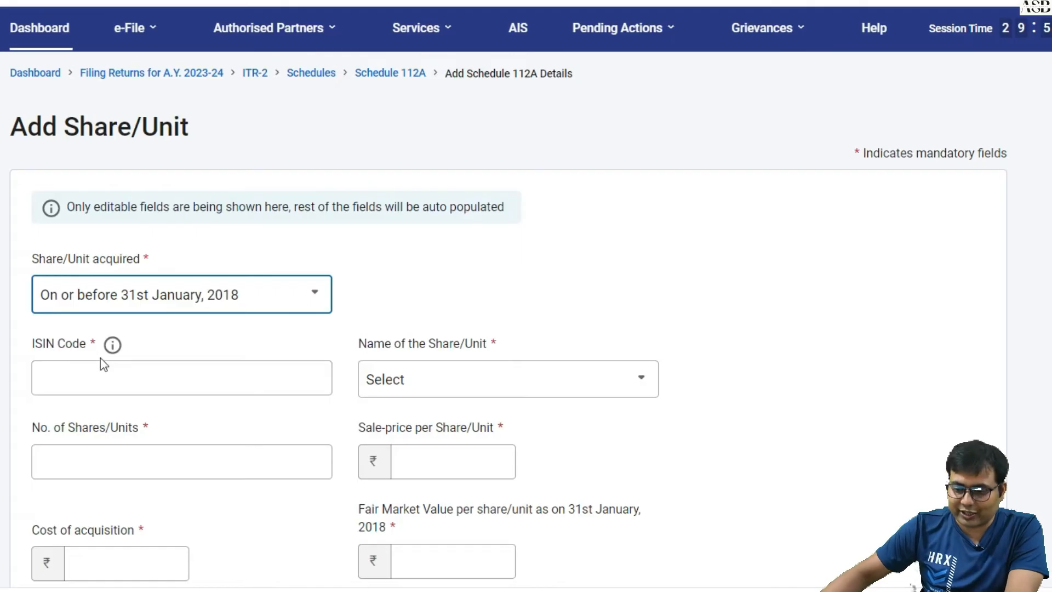
click(94, 378)
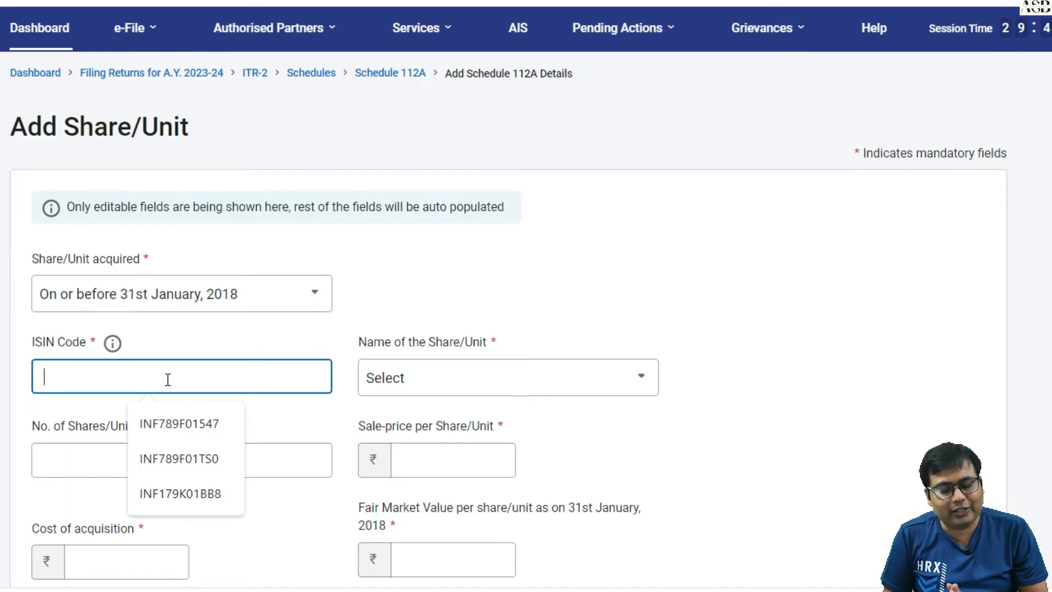
click(152, 422)
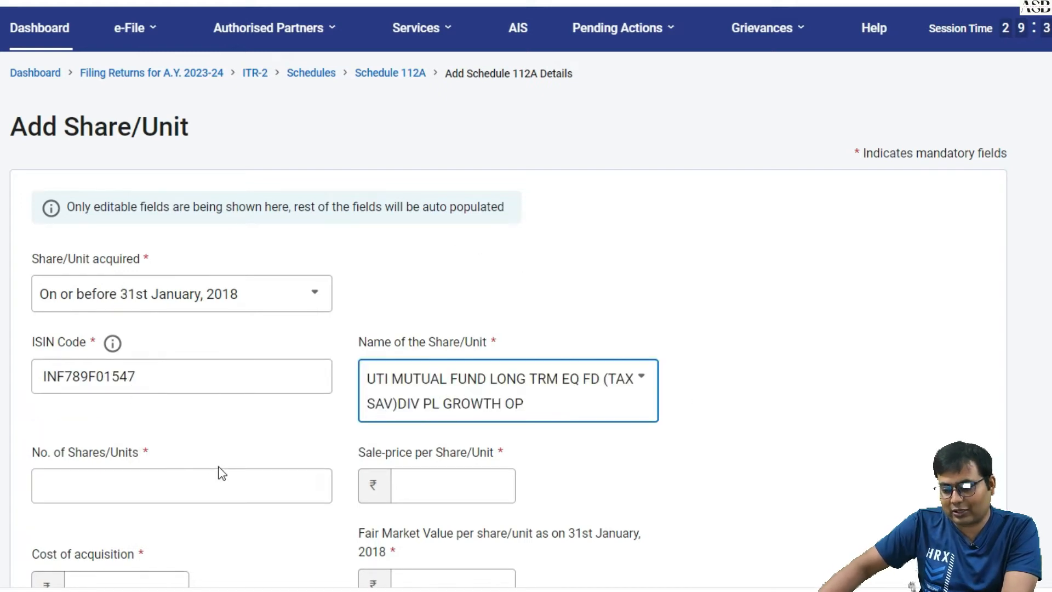
Enter 100 units, sale price 11.25, cost of acquisition 800, fair market value 10.75 and transfer expenditure 0 for the UTI fund
click(47, 483)
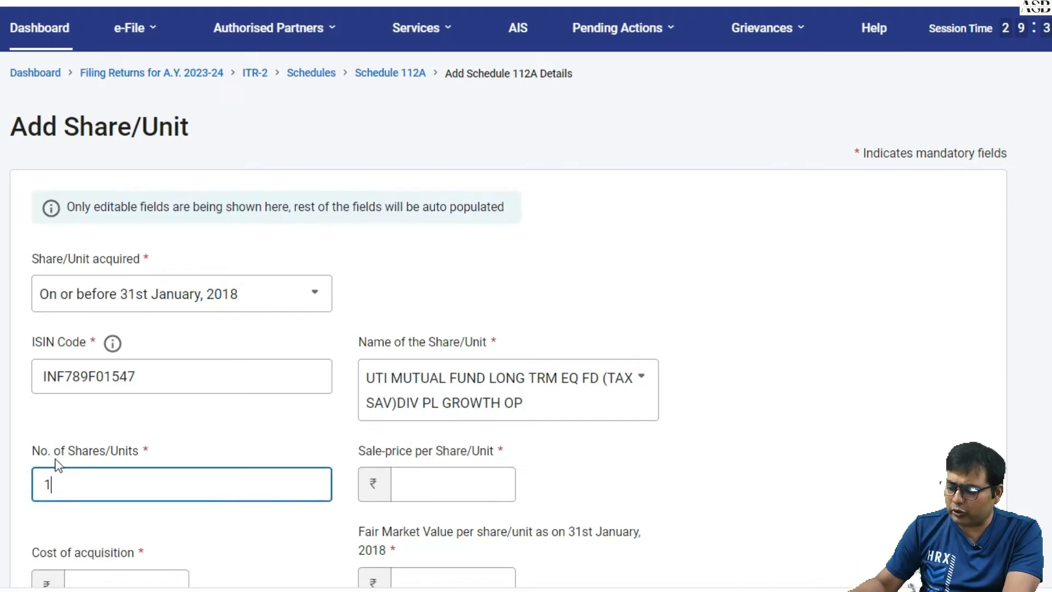
key(Tab)
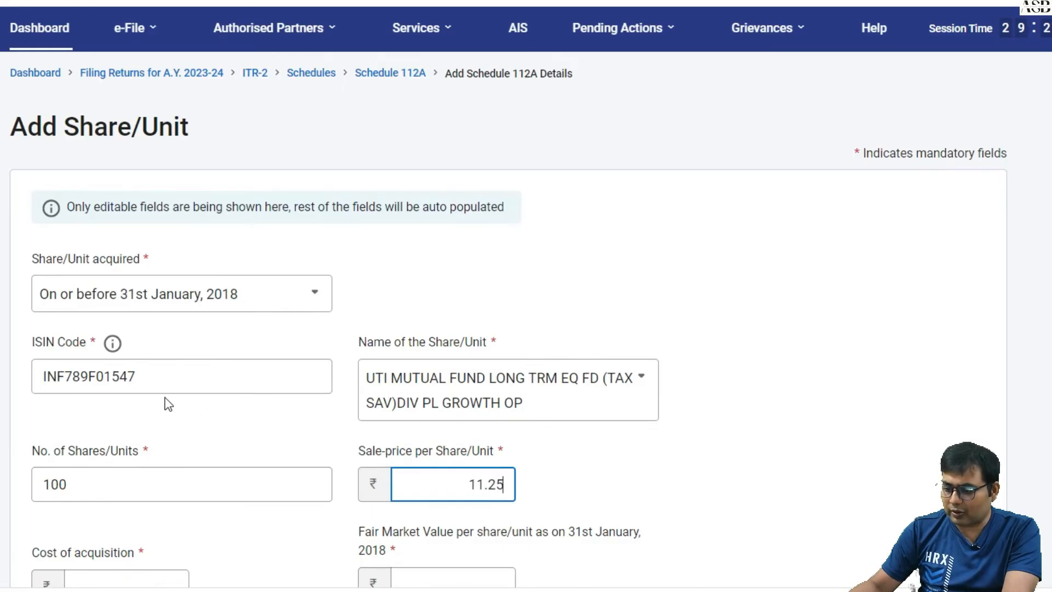
key(Tab)
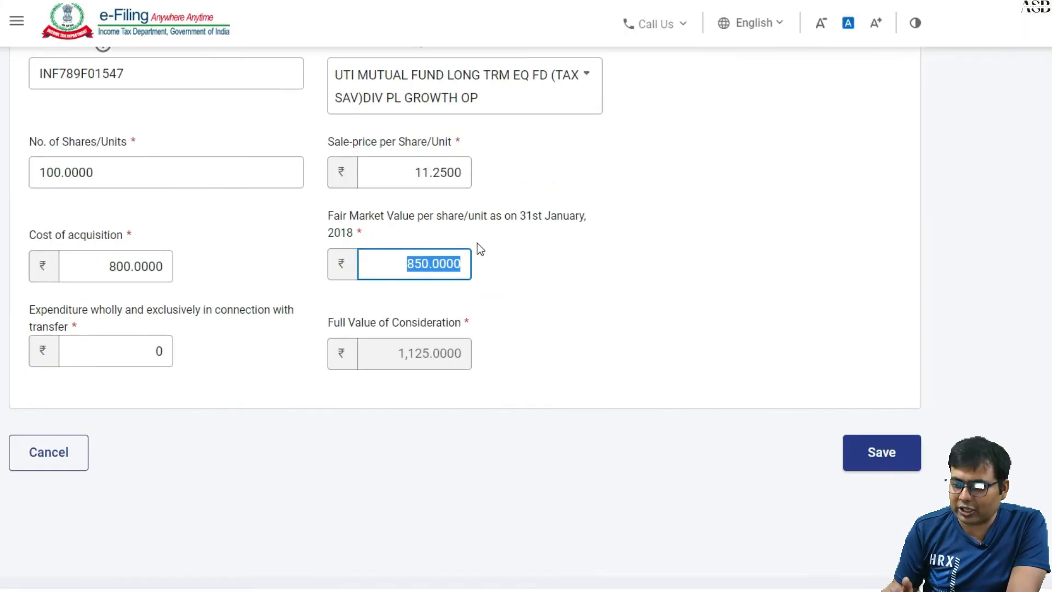
text(10.75)
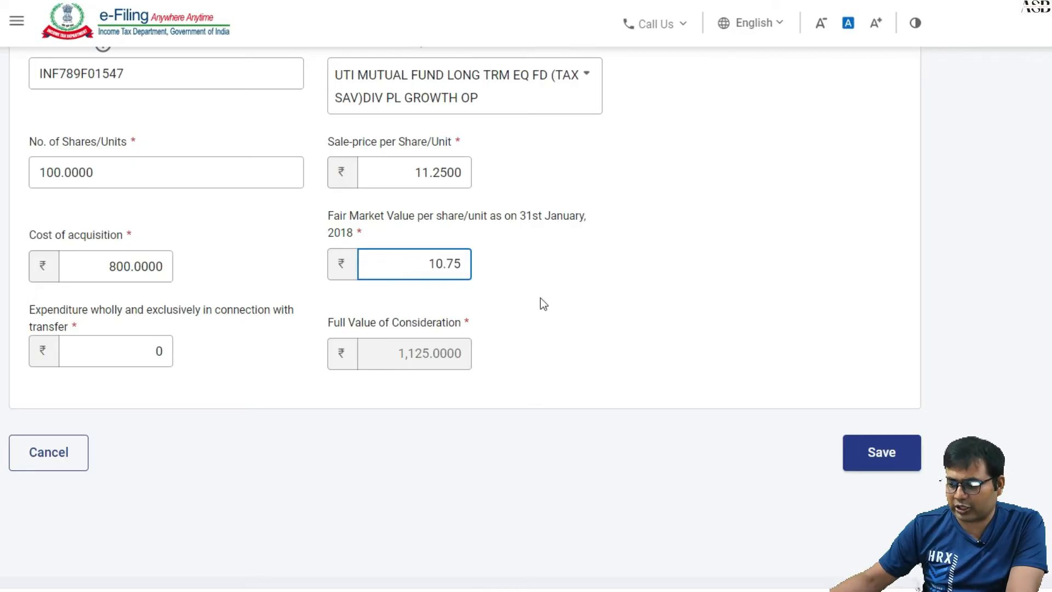
key(Tab)
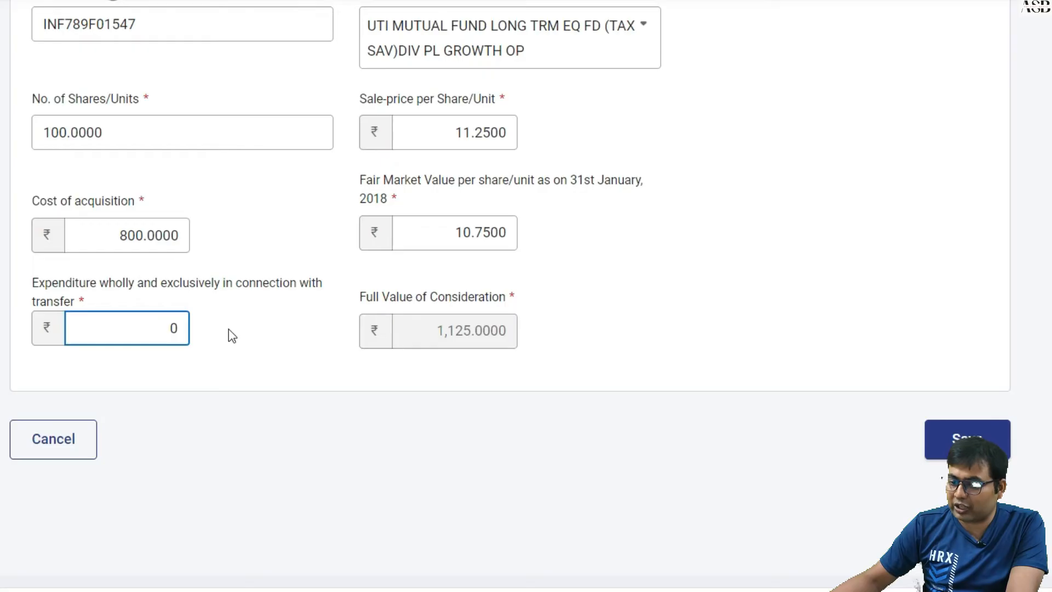
Save the share/unit entry, review the columns of the Schedule 112A table and confirm the schedule
click(974, 437)
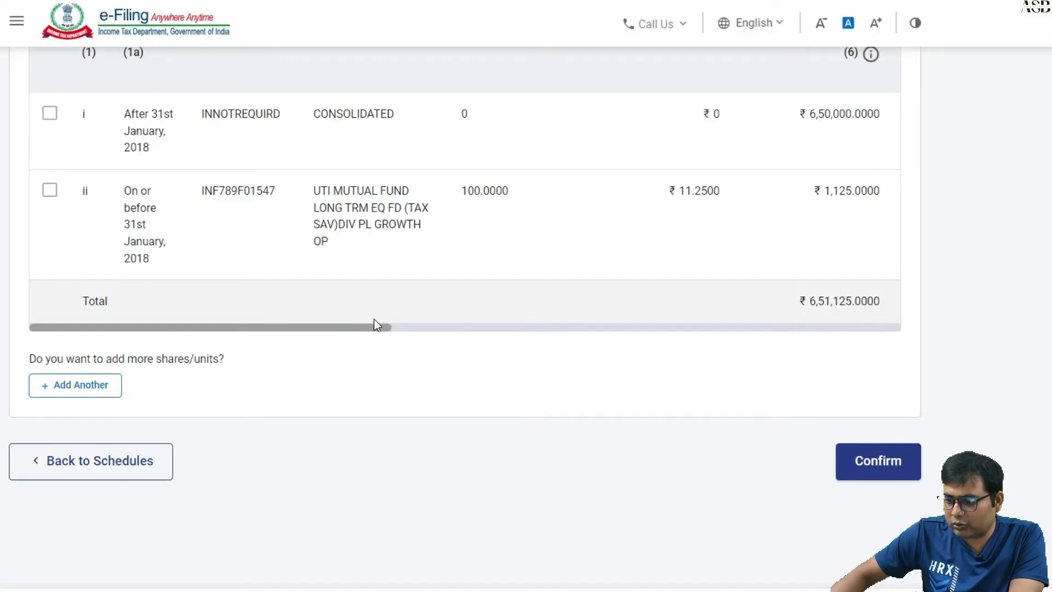
drag(373, 326, 896, 379)
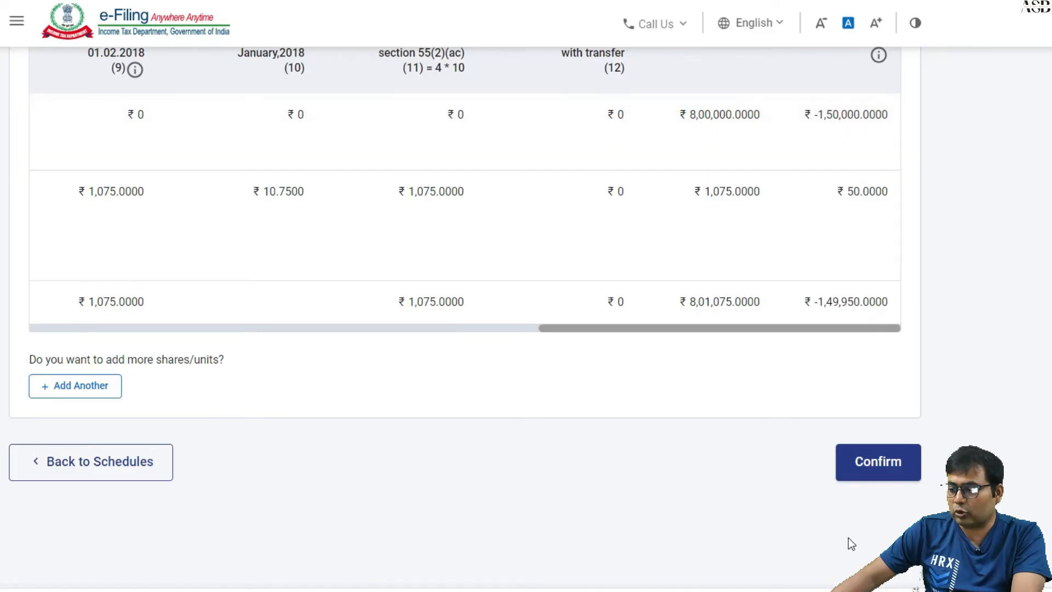
click(869, 477)
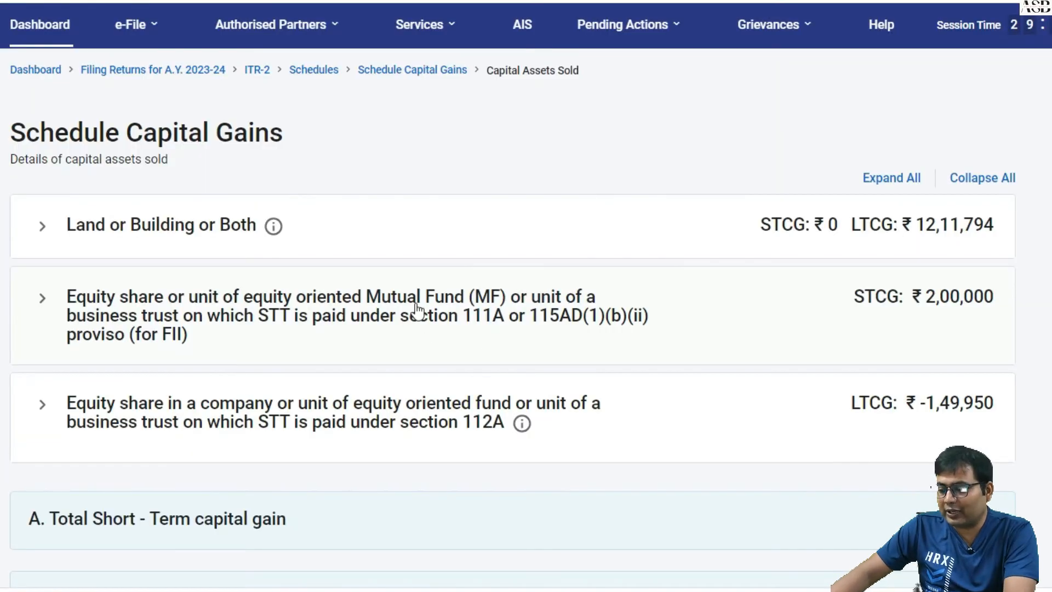
Examine the capital gains totals, the accrual/receipt section and the long-term gain details under Land or Building
scroll(550, 291, down, 3)
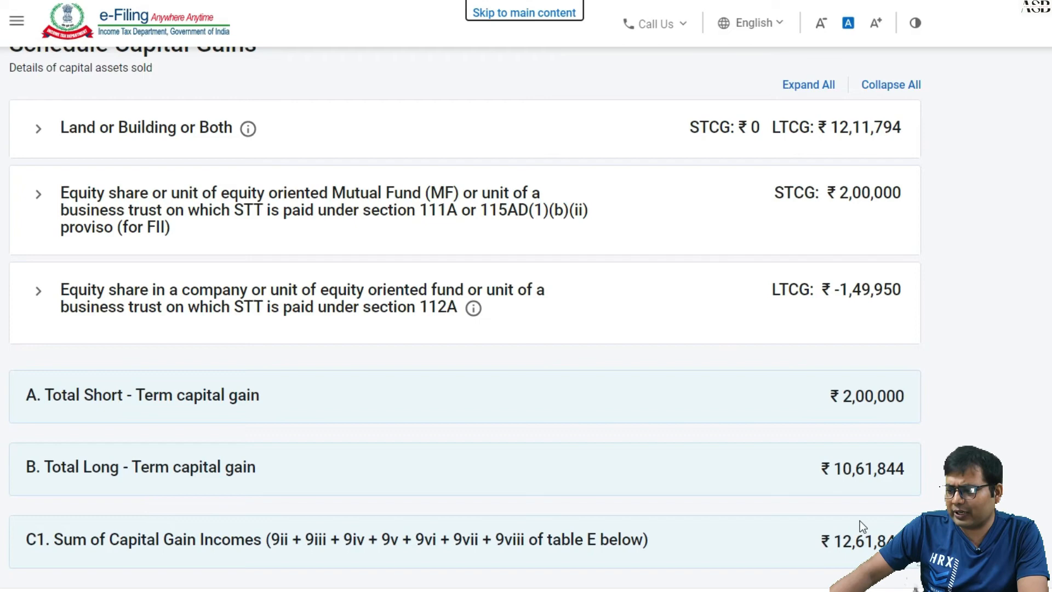
scroll(551, 435, down, 3)
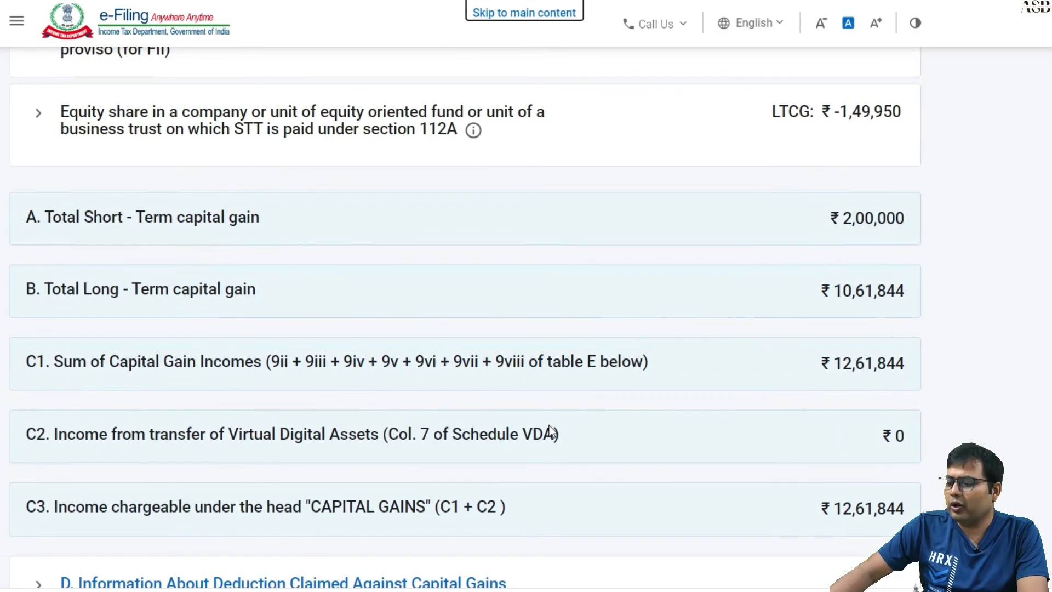
scroll(549, 432, down, 5)
click(493, 430)
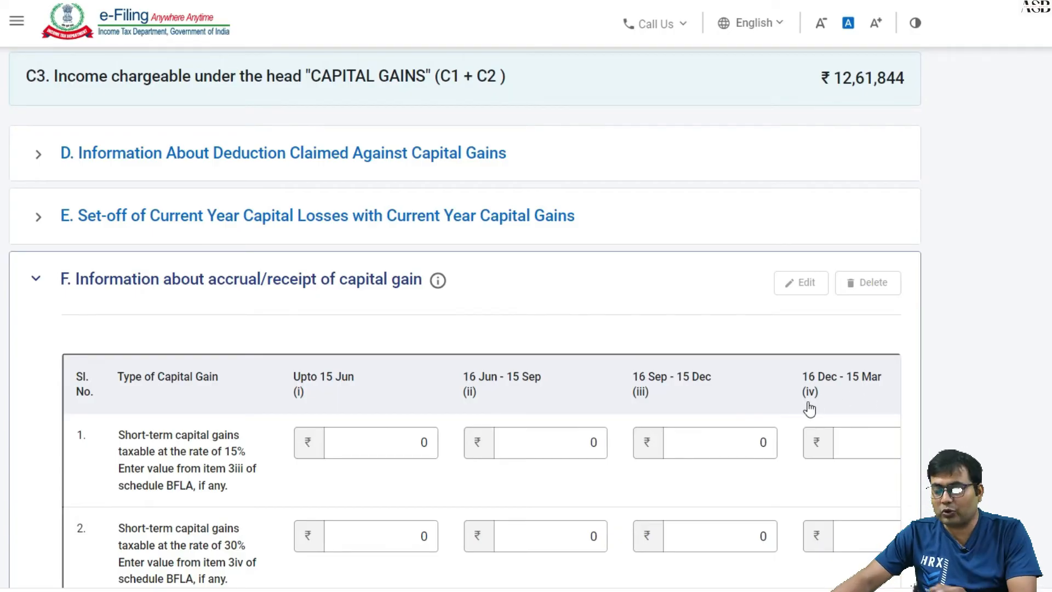
scroll(623, 408, up, 2)
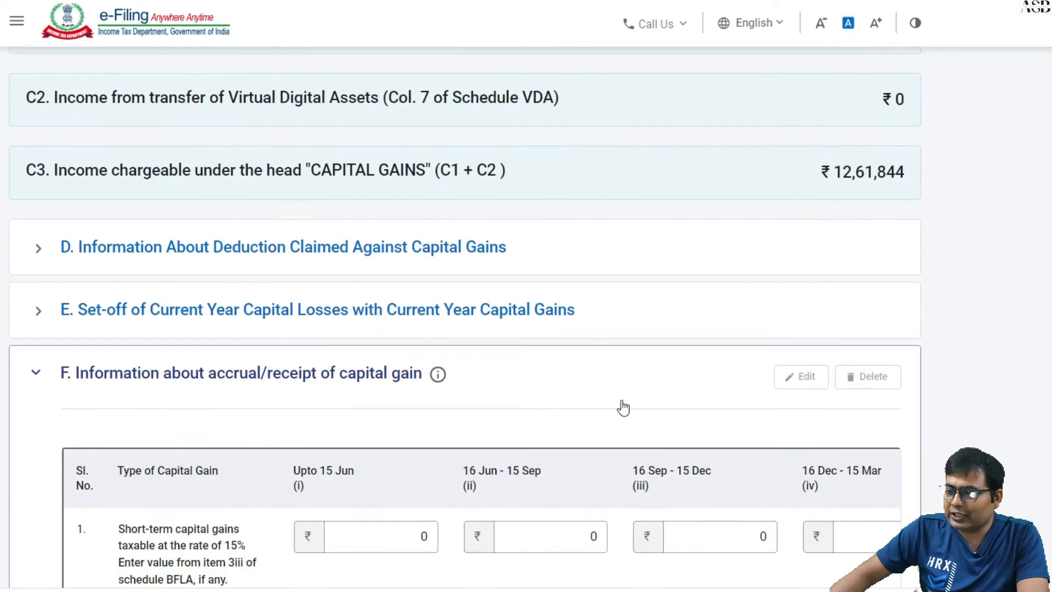
scroll(623, 408, up, 8)
scroll(580, 368, up, 5)
click(247, 233)
scroll(746, 327, down, 5)
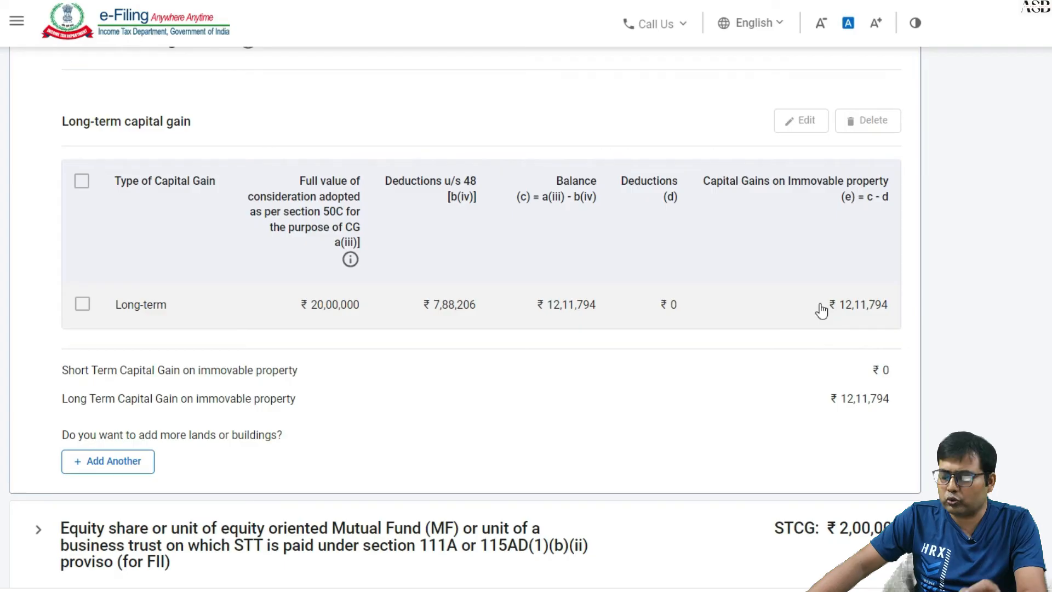
scroll(282, 369, down, 15)
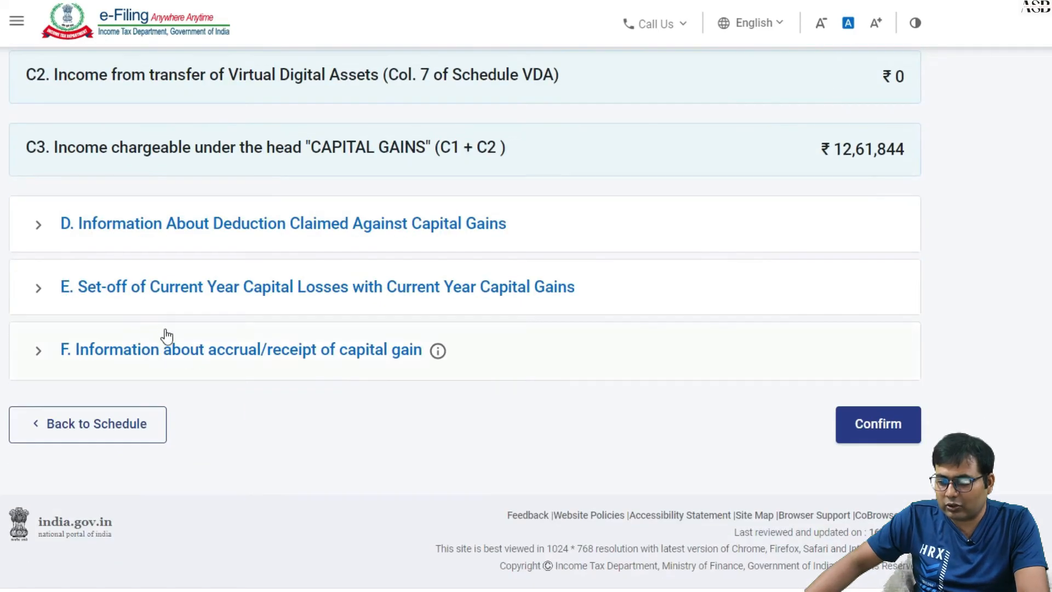
In section F, for long-term gains taxable at 20%, enter 1211794 up to 15 Jun and 0 for the next two periods
click(156, 348)
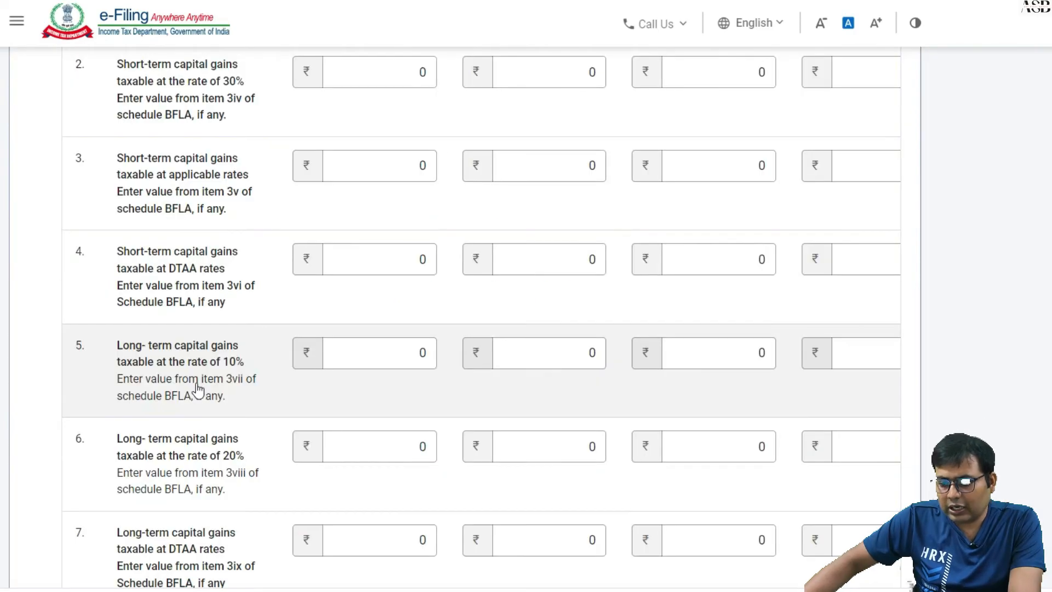
scroll(198, 390, down, 2)
click(362, 356)
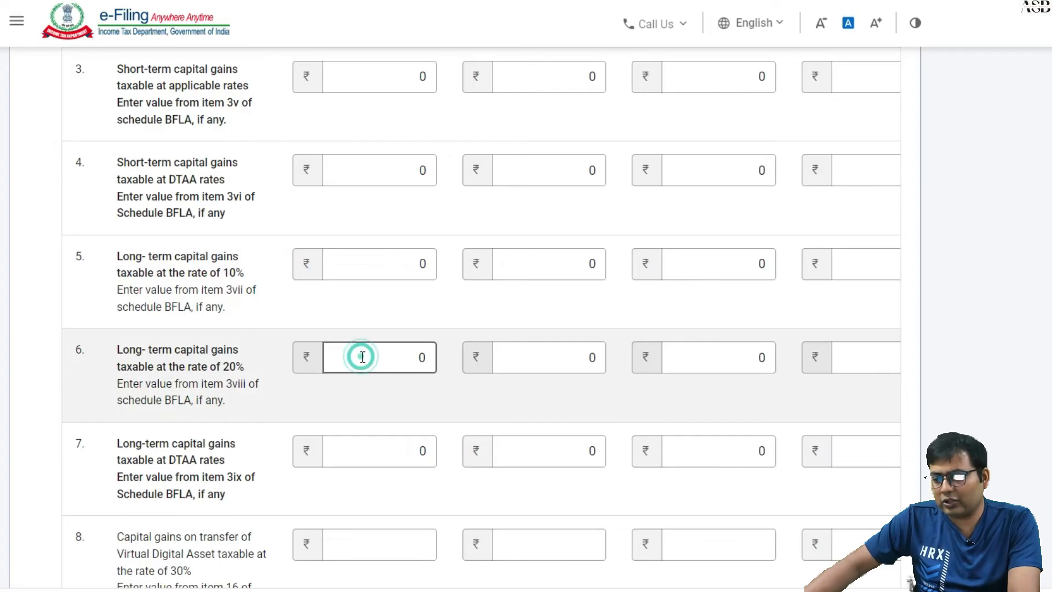
scroll(360, 358, up, 10)
scroll(359, 362, down, 6)
scroll(336, 362, down, 6)
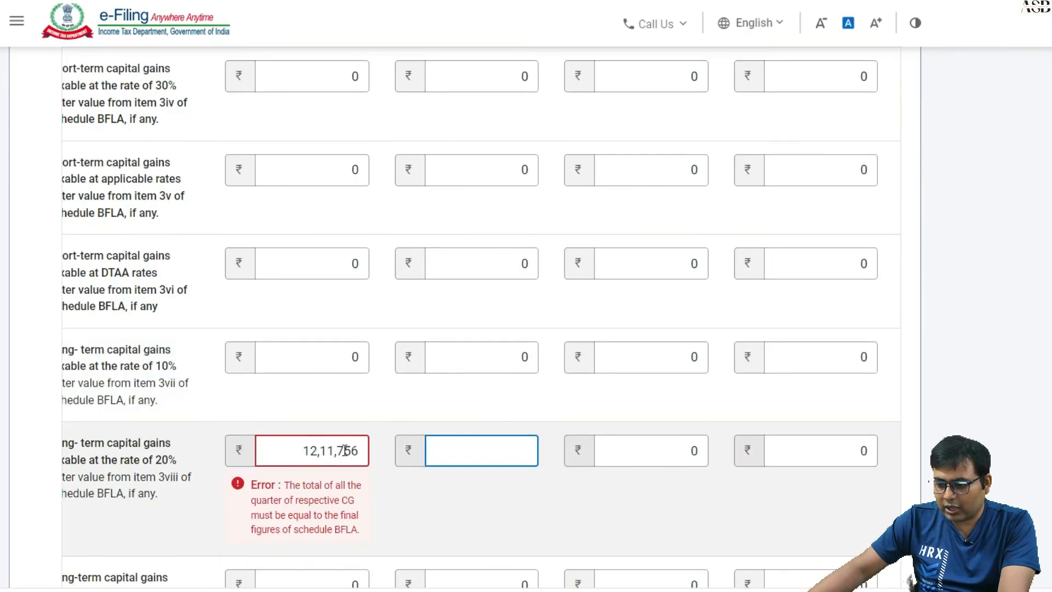
drag(359, 456, 342, 455)
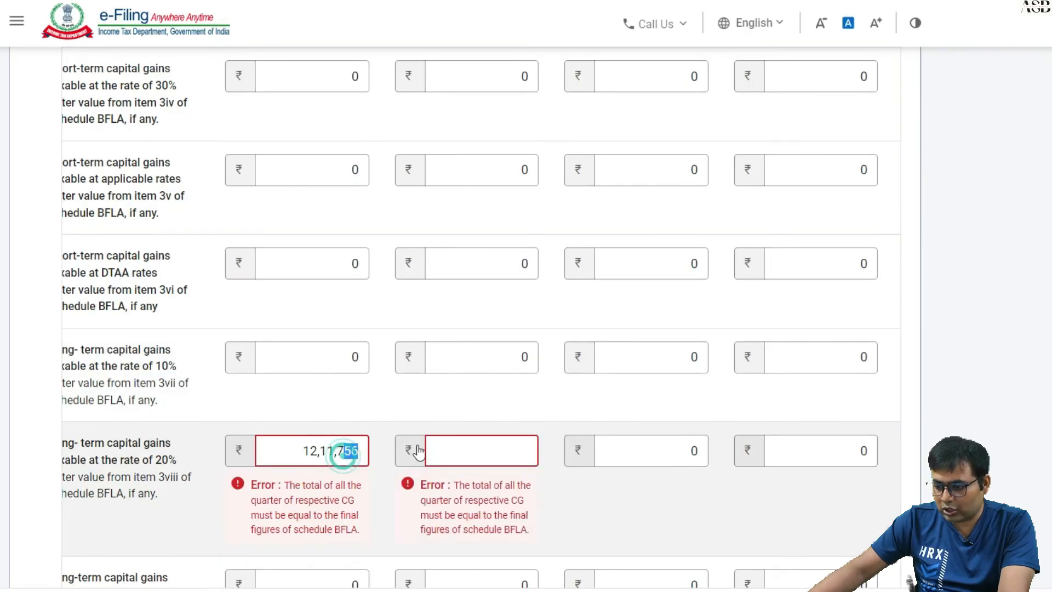
text(94)
key(Tab)
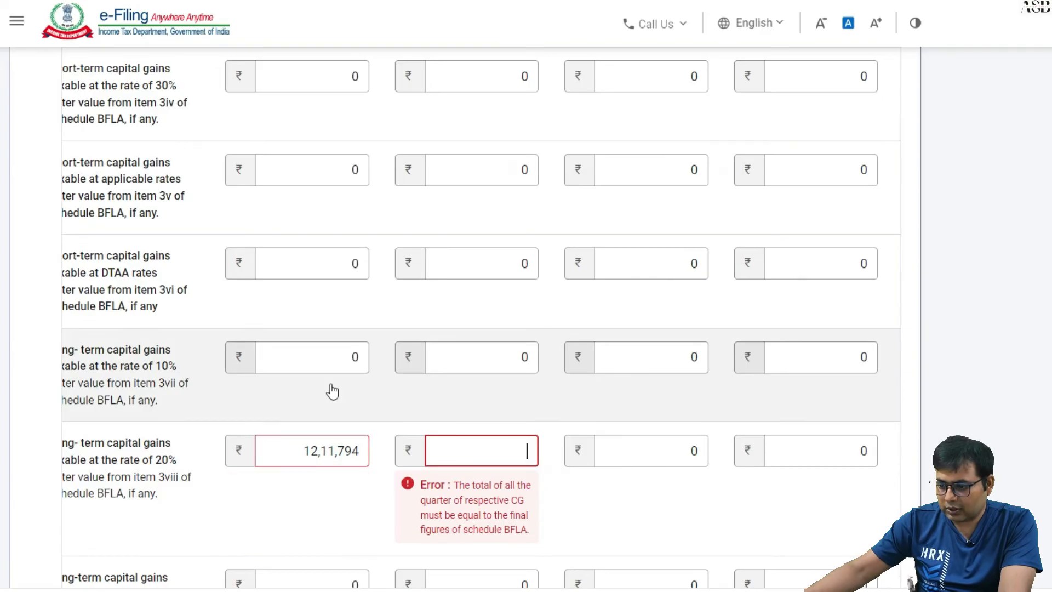
text(0)
key(Tab)
text(0)
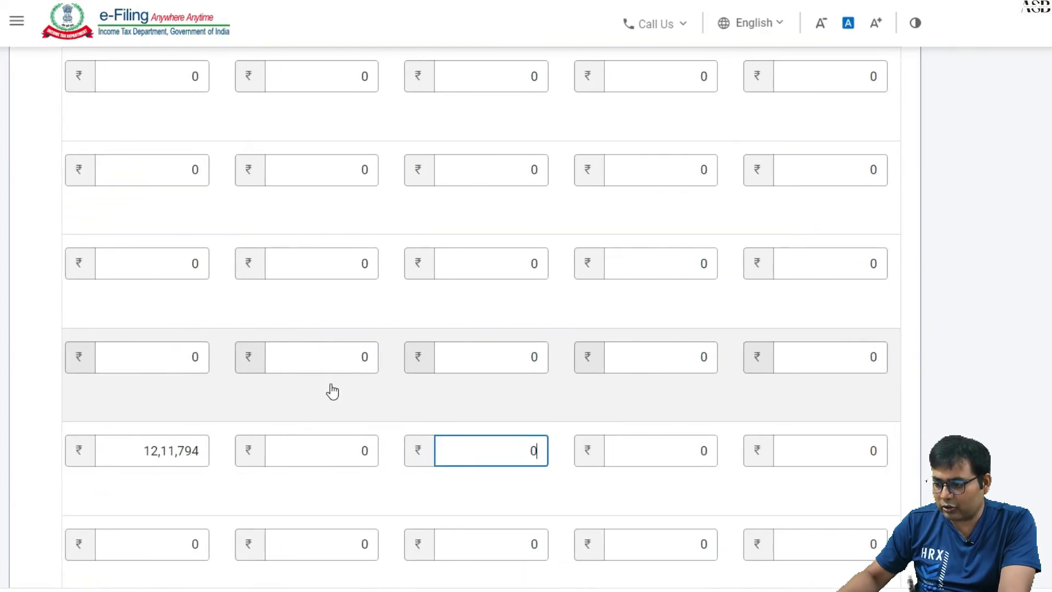
key(Tab)
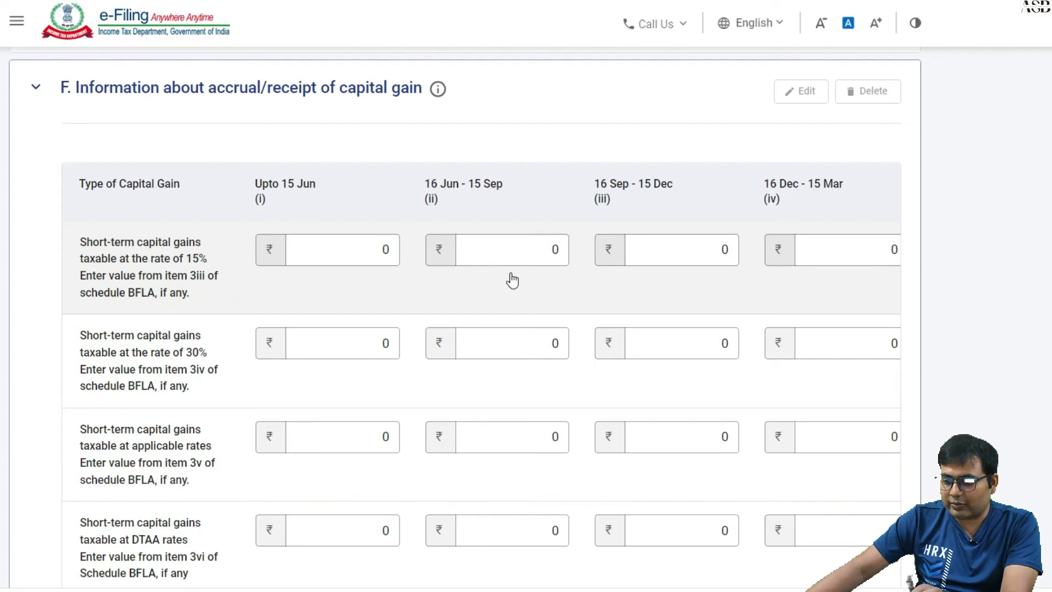
scroll(333, 418, down, 8)
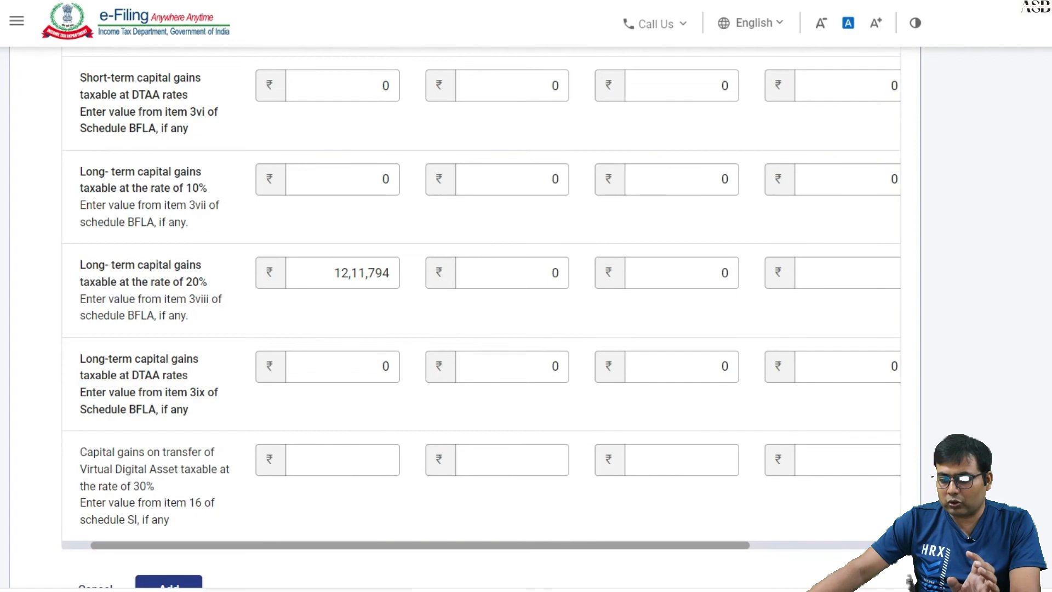
Switch to the capital gain/loss statement in Excel, highlight the quarterly period headings through Total in yellow, and return to the return form
click(308, 590)
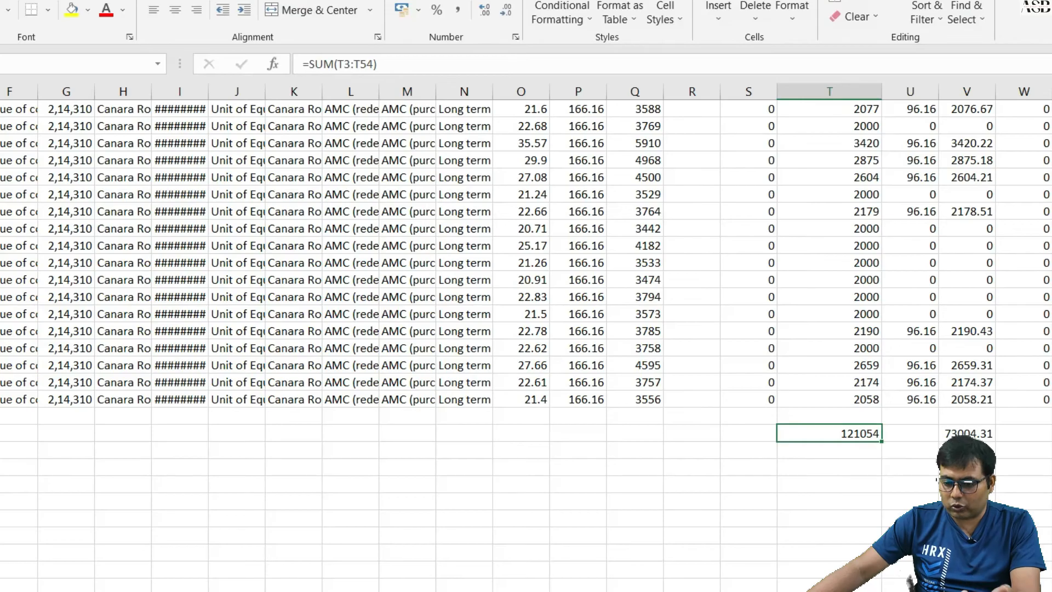
mouse_move(330, 591)
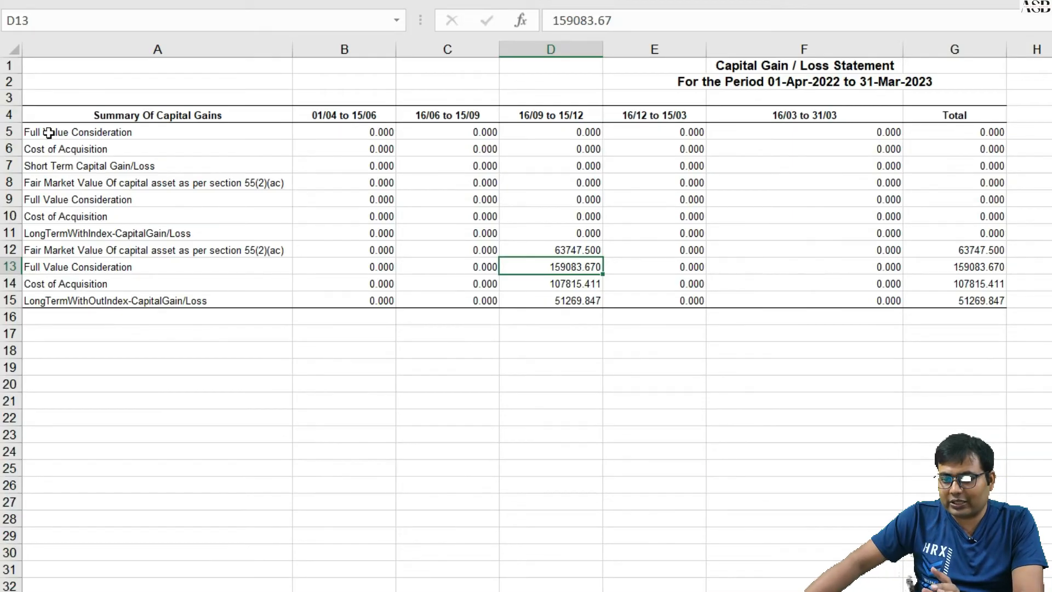
drag(49, 110, 641, 178)
drag(343, 115, 954, 115)
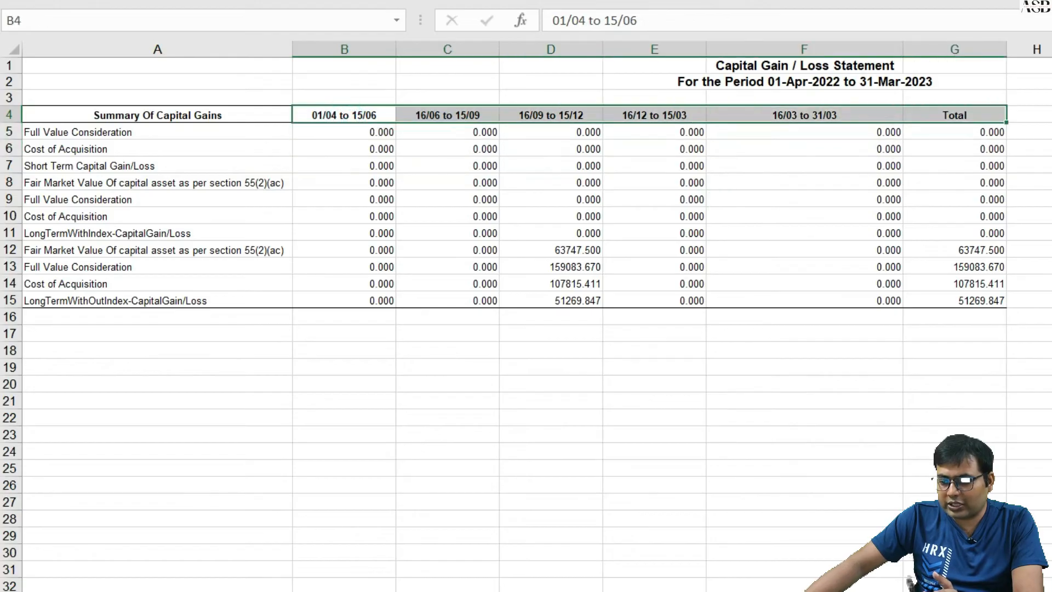
click(324, 1)
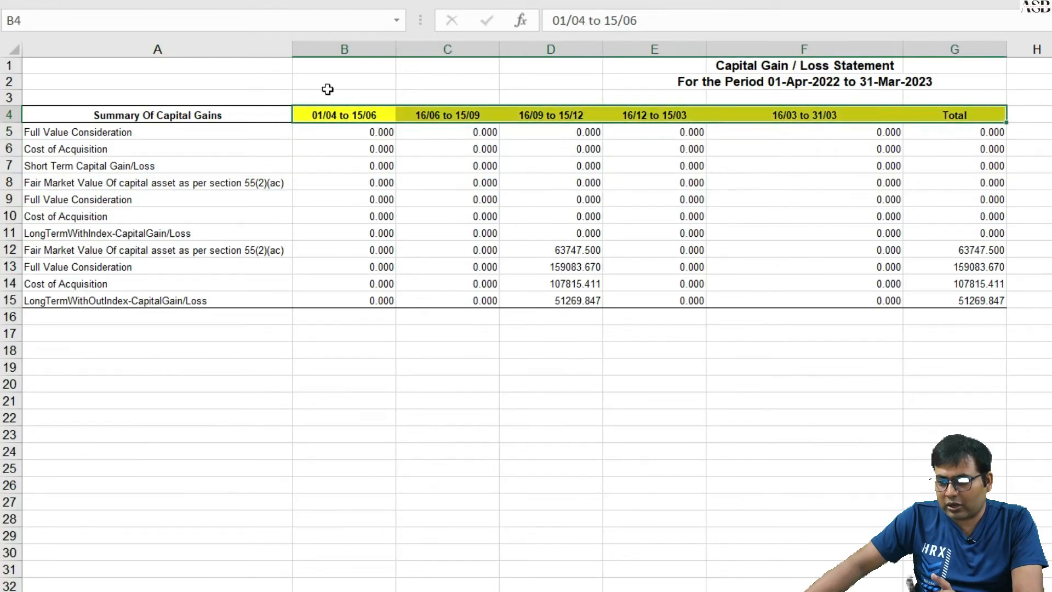
click(1024, 233)
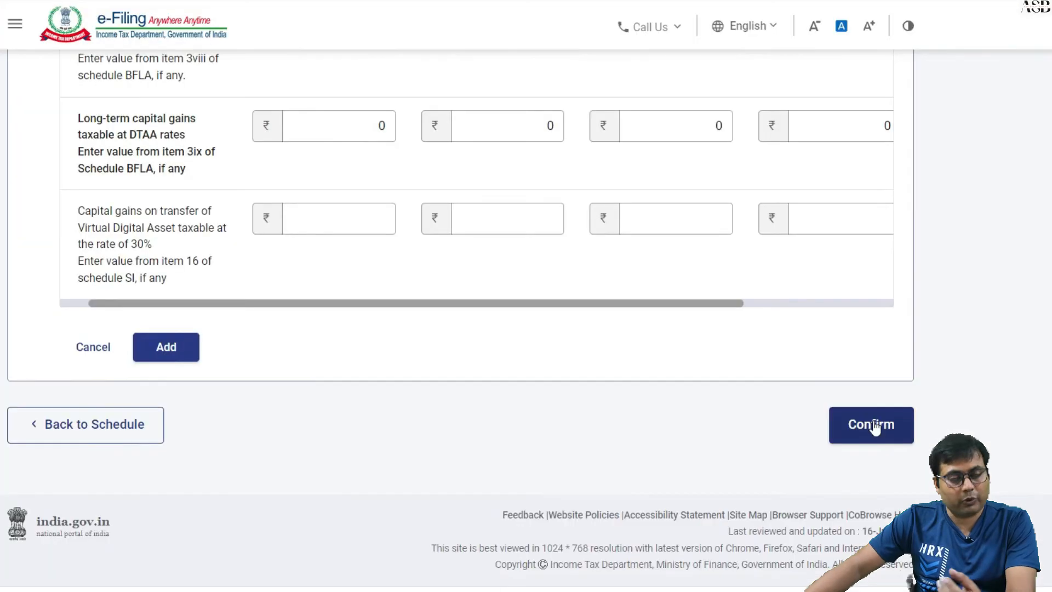
Try to confirm Schedule Capital Gains, check the quarterly short-term gains row taxable at 15%, and cancel the accrual/receipt entry
click(876, 429)
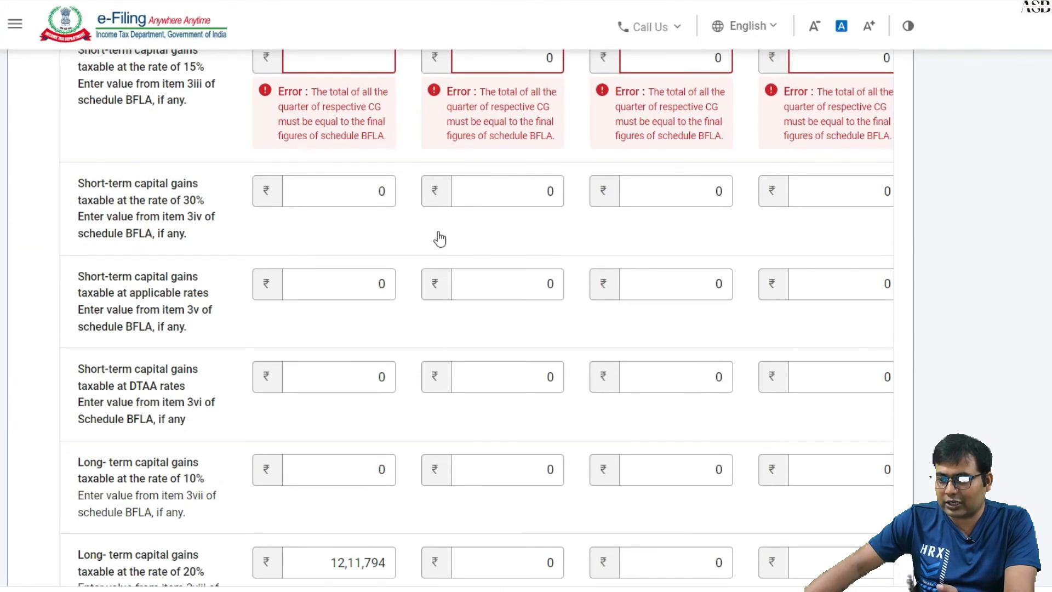
scroll(255, 144, down, 9)
scroll(202, 189, up, 12)
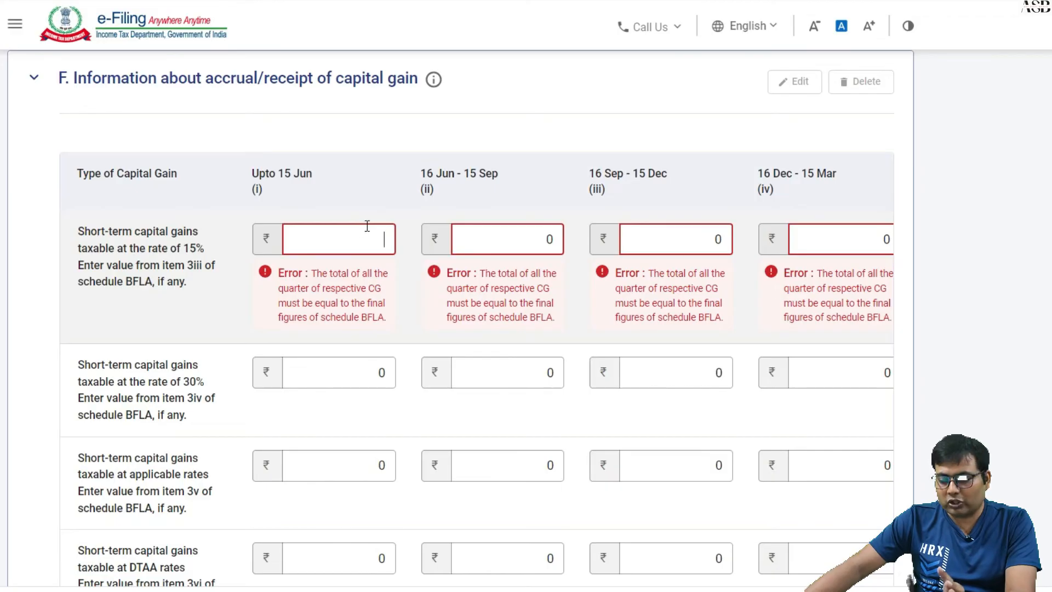
scroll(365, 230, down, 10)
click(84, 348)
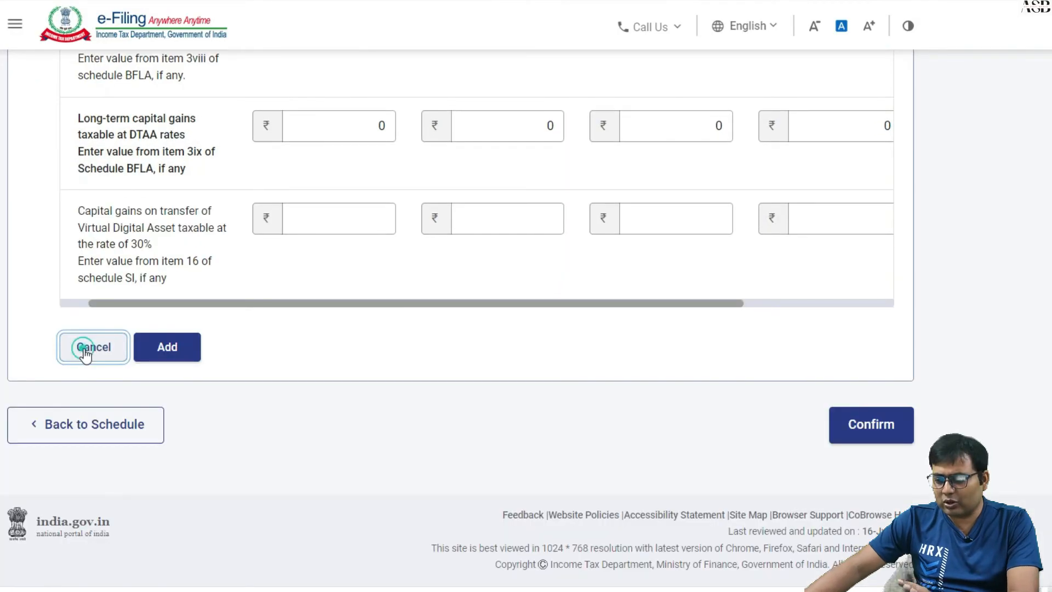
click(98, 352)
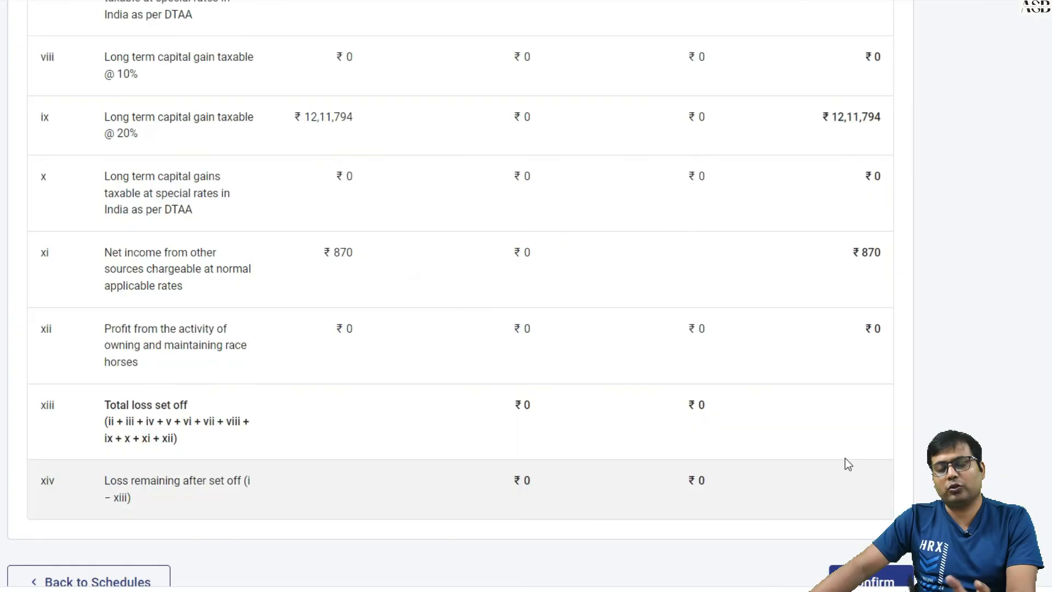
Review and confirm Schedule CYLA, and look through the remaining schedules awaiting confirmation
scroll(839, 469, down, 10)
scroll(865, 458, down, 4)
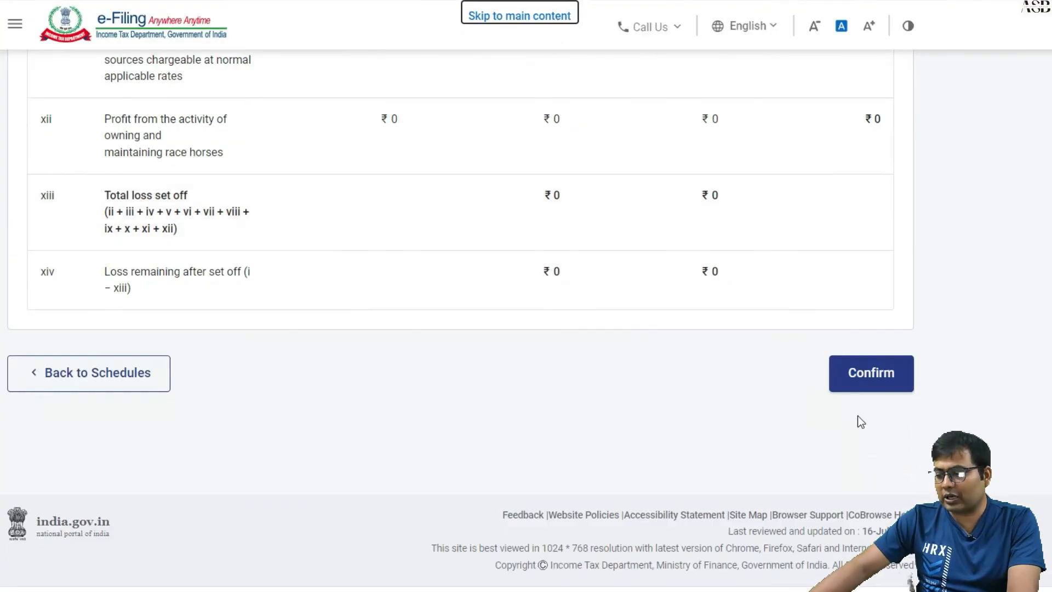
click(850, 383)
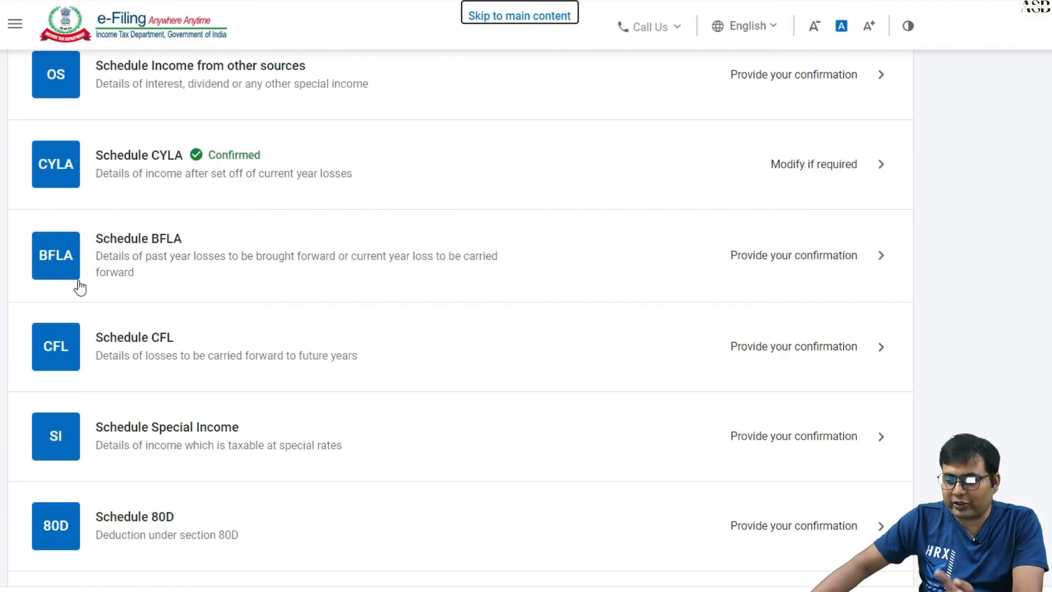
scroll(87, 298, down, 3)
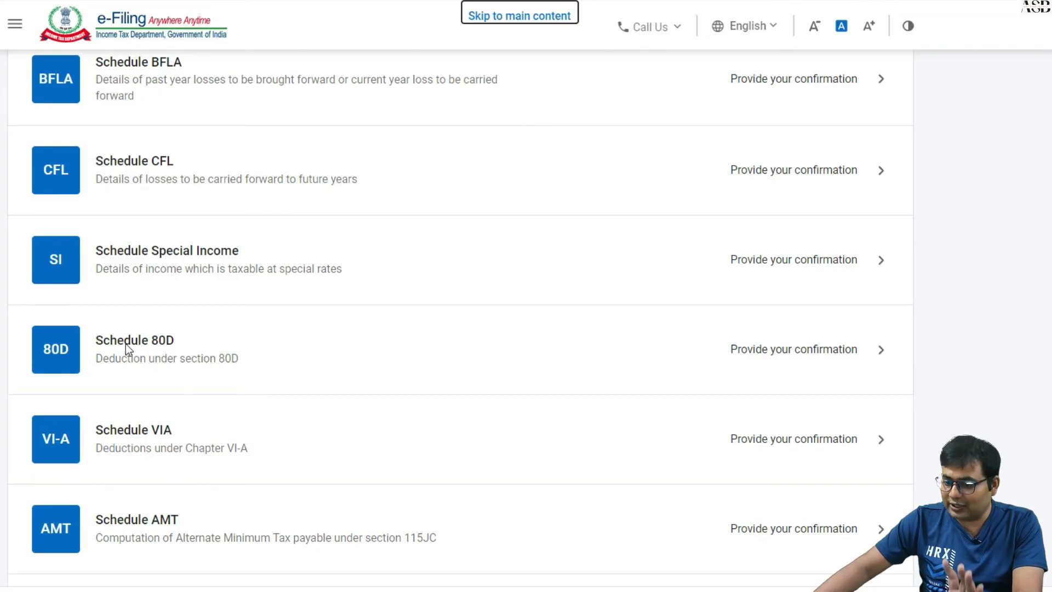
scroll(126, 344, down, 2)
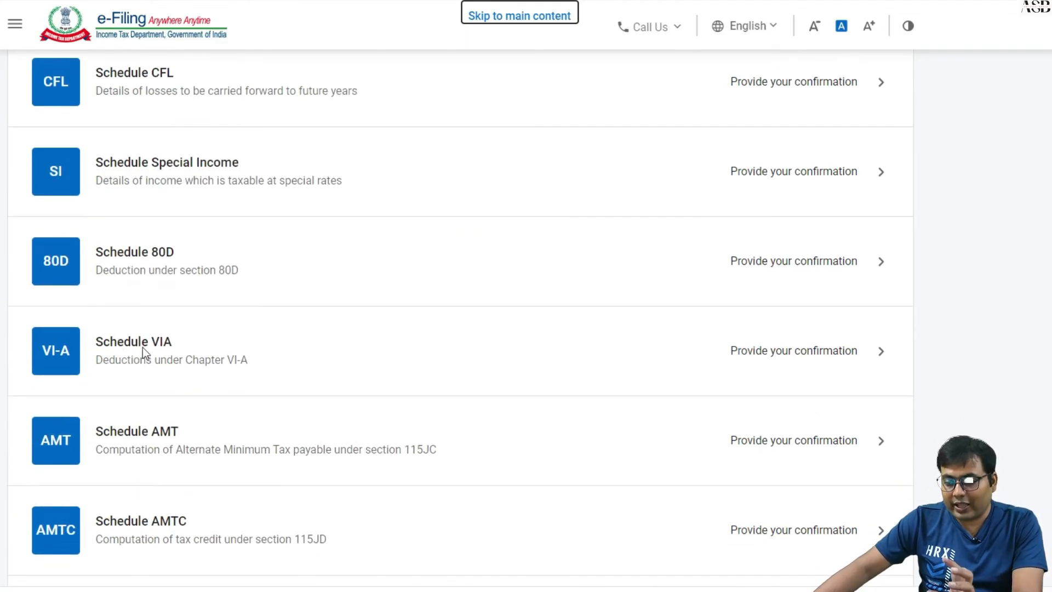
In Schedule VI-A, start a new Part B deduction entry and look through the available deduction sections, such as 80E and 80GG
click(136, 344)
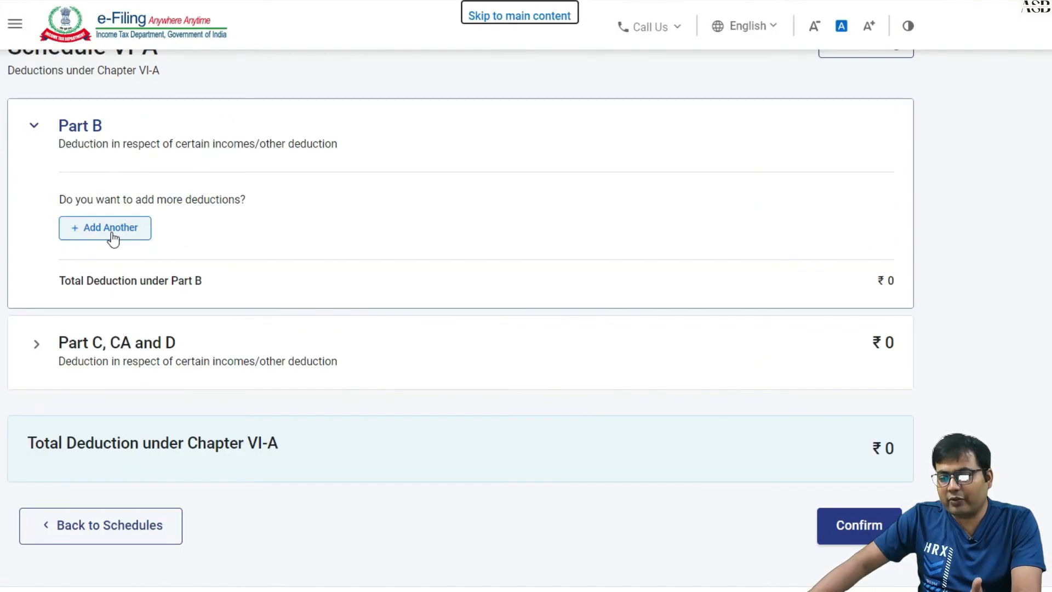
click(112, 229)
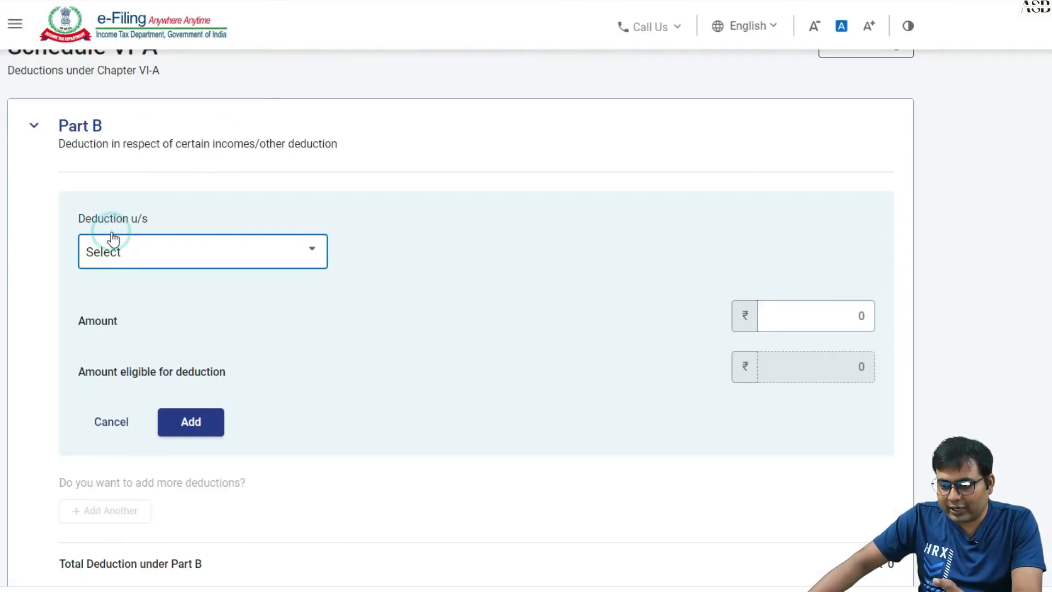
click(122, 244)
scroll(104, 376, down, 5)
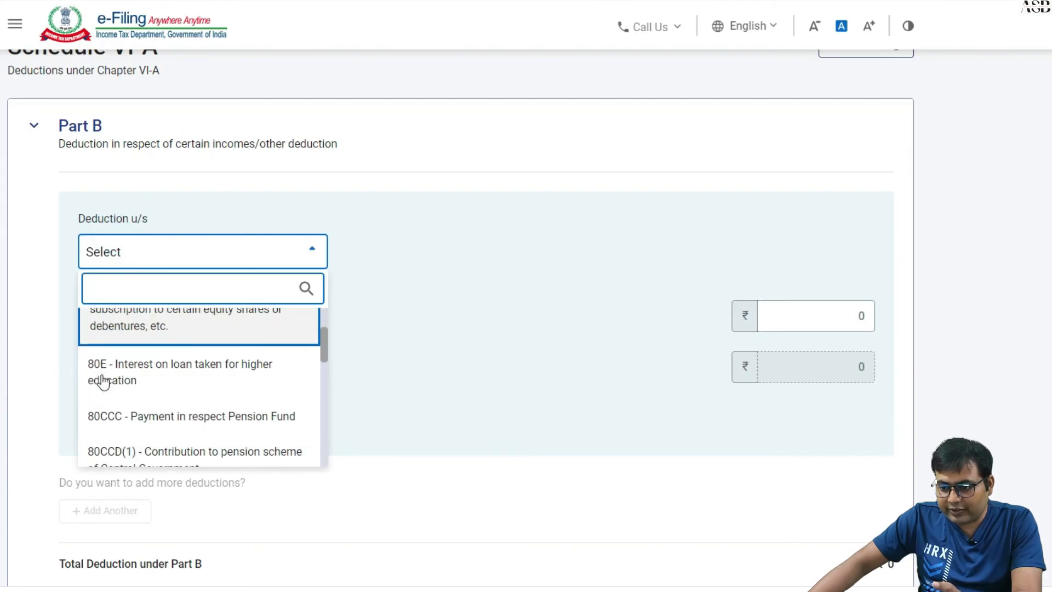
scroll(110, 377, down, 5)
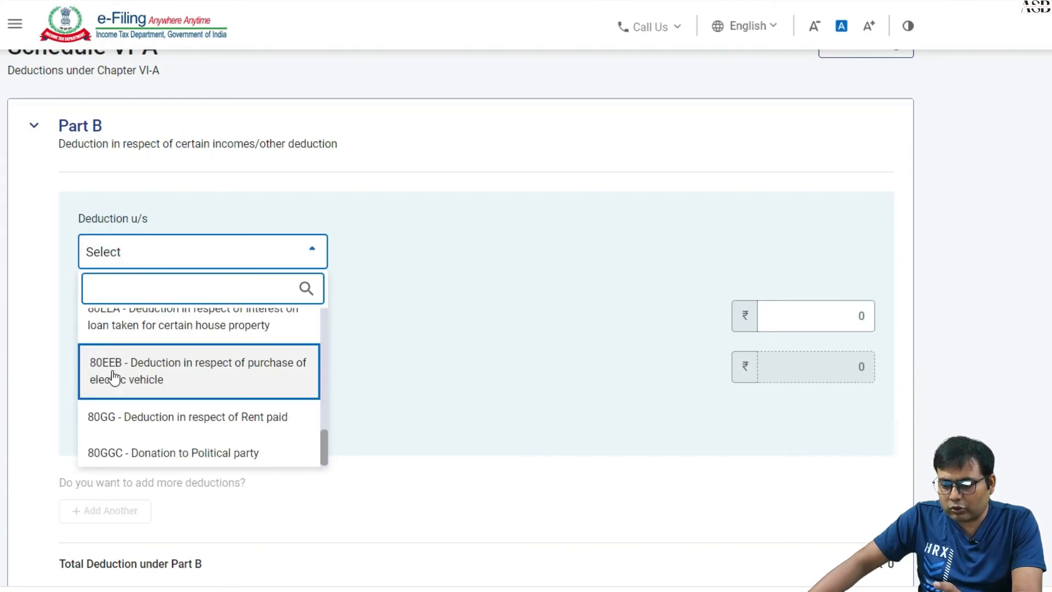
click(3, 364)
scroll(91, 370, down, 5)
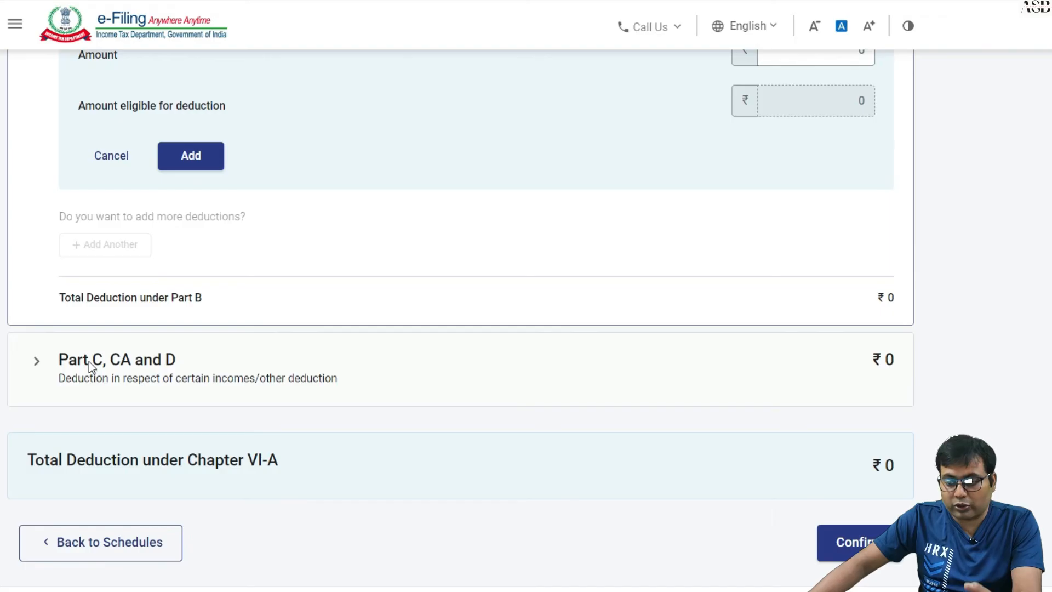
Look through the Part C, CA and D deductions such as 80TTA and 80U, cancel the entry, and return to the schedules
click(89, 361)
scroll(81, 344, down, 5)
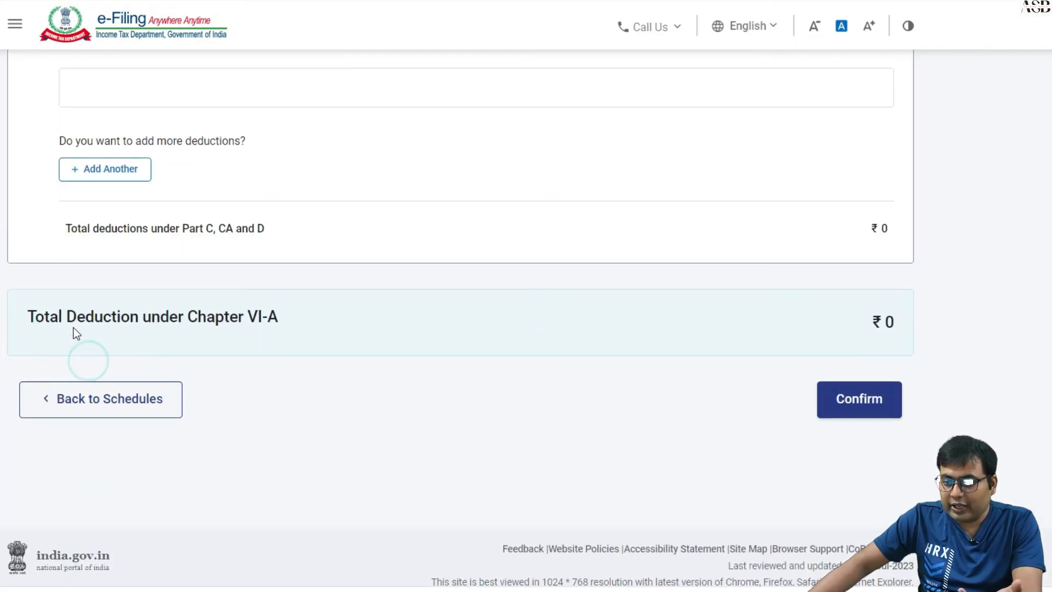
click(100, 166)
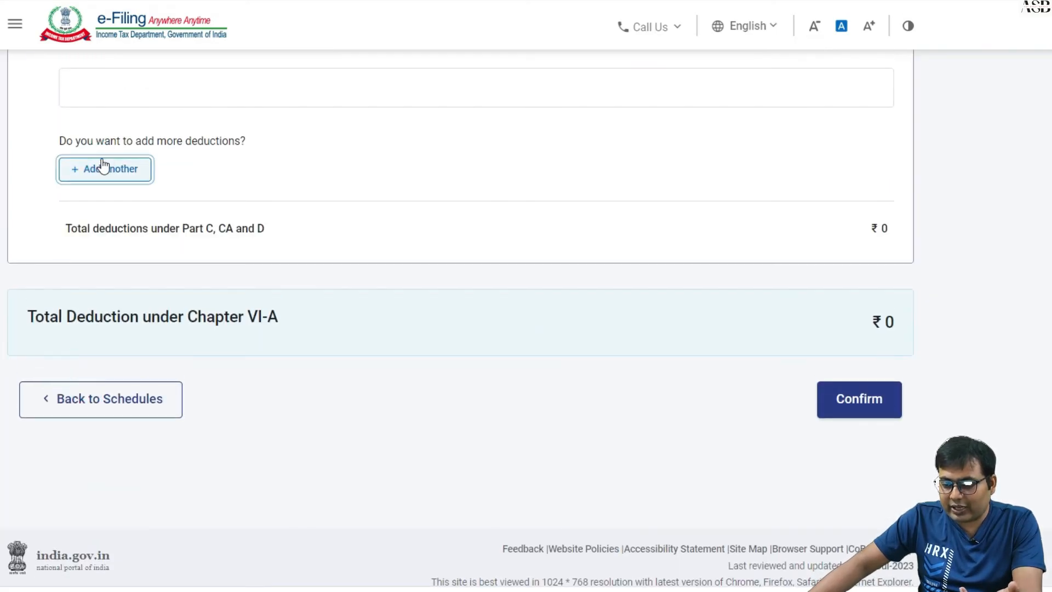
click(104, 501)
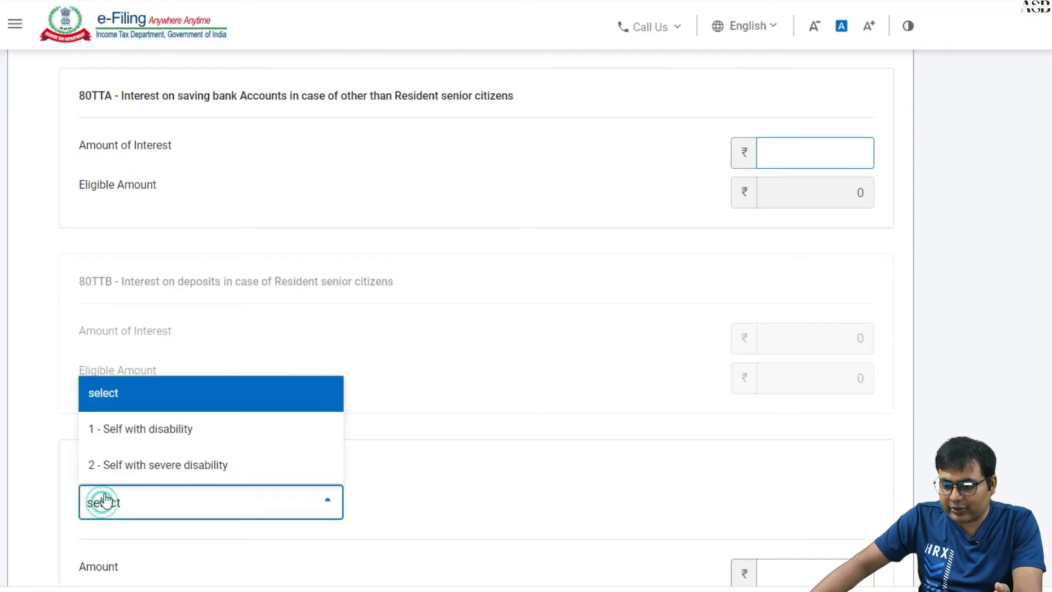
click(223, 230)
scroll(202, 244, down, 4)
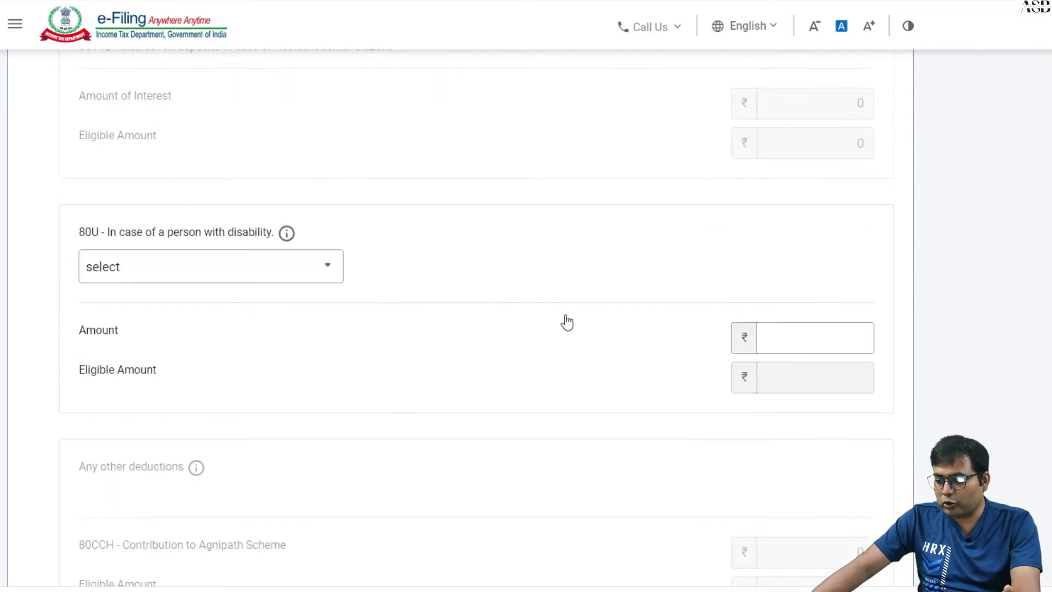
scroll(567, 322, down, 15)
click(91, 107)
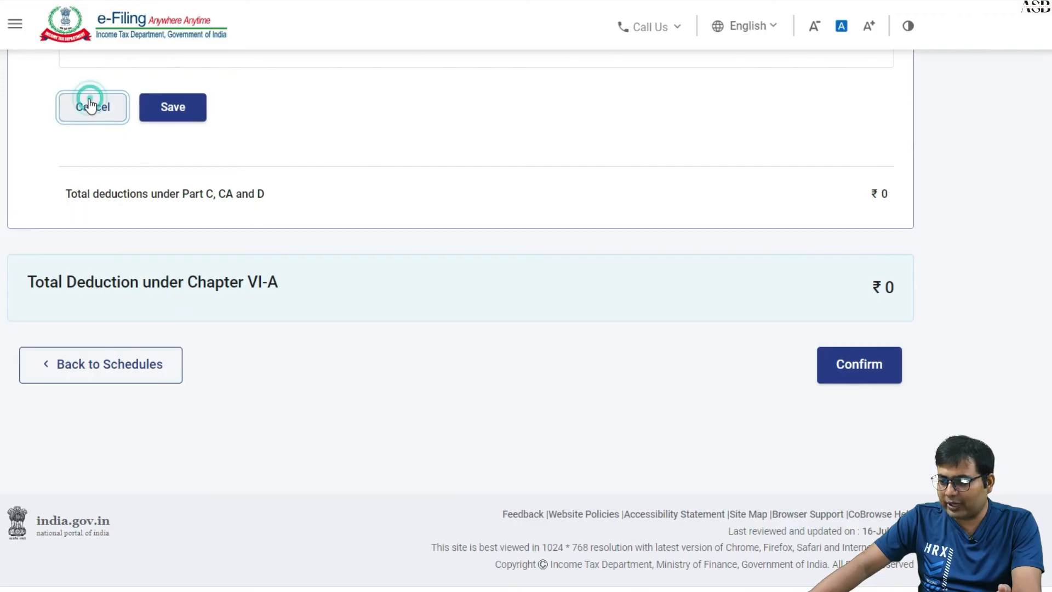
click(70, 366)
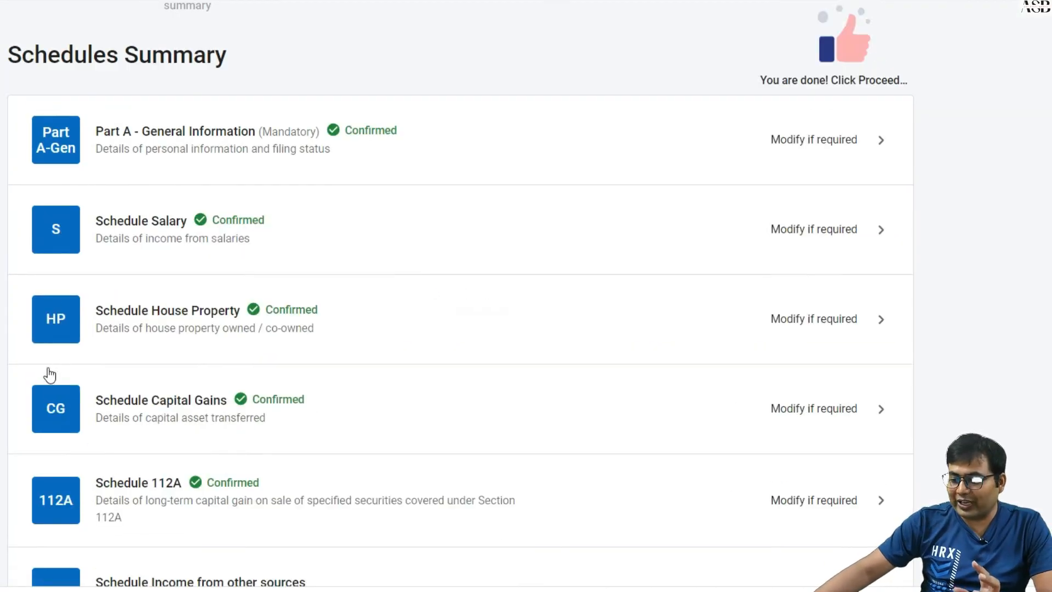
Review the computation of total income in Part B - TI and confirm it
scroll(129, 348, down, 10)
scroll(137, 340, down, 8)
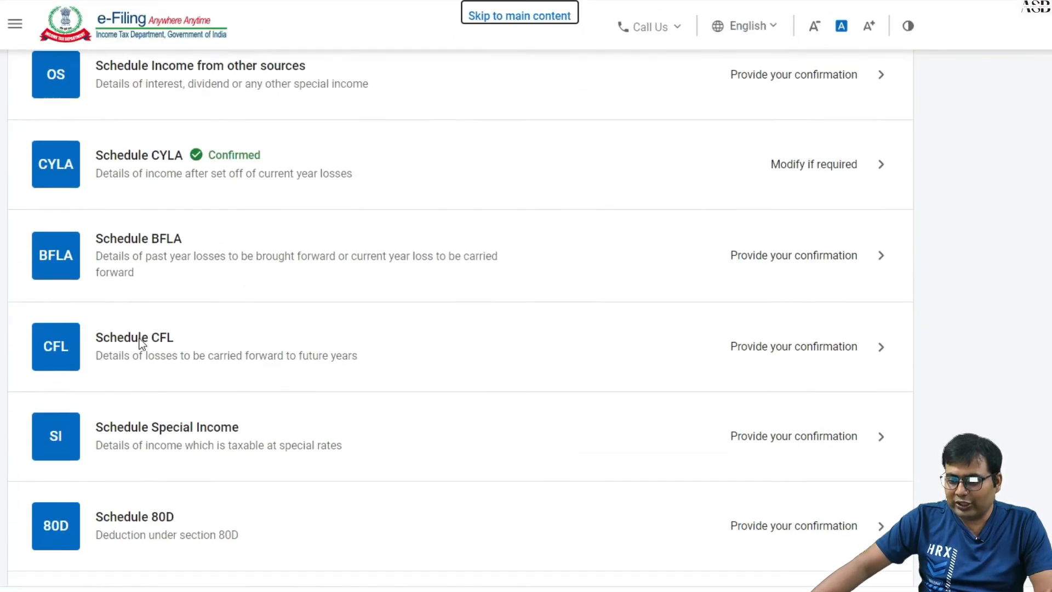
scroll(146, 338, down, 5)
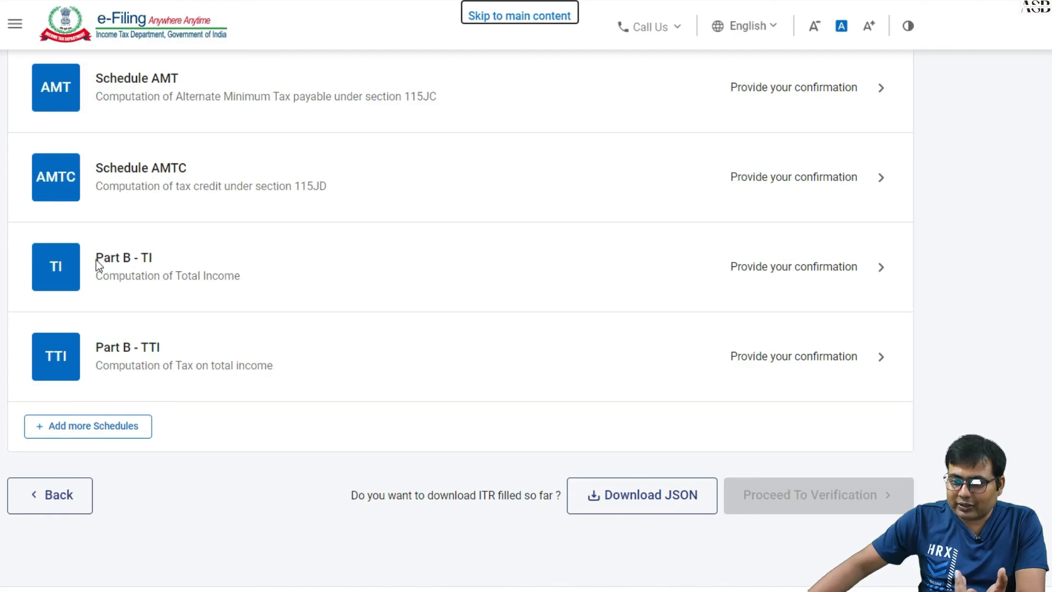
click(136, 255)
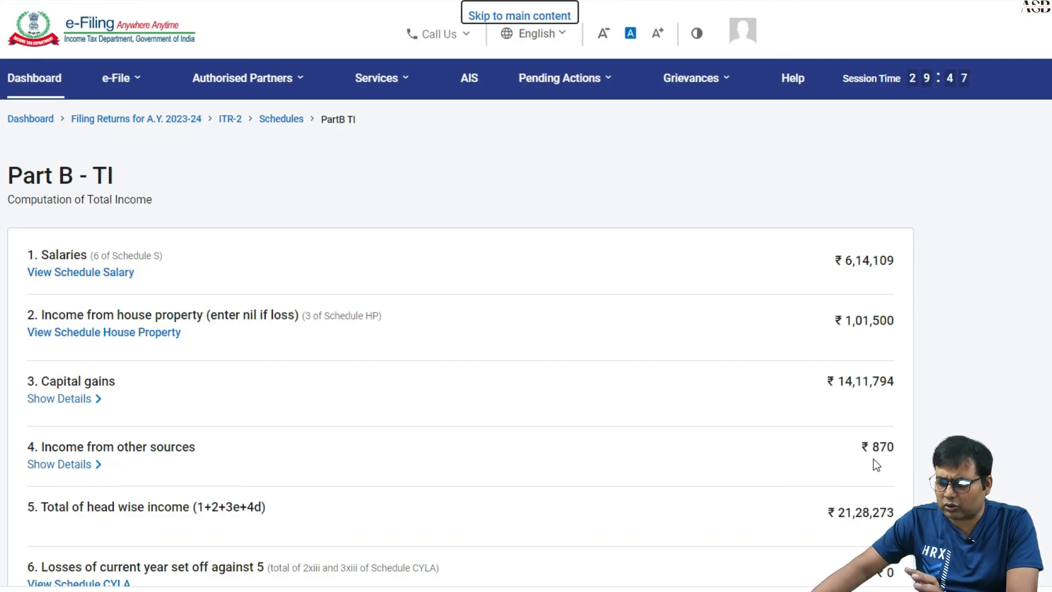
scroll(873, 459, down, 6)
scroll(759, 356, up, 4)
scroll(762, 359, down, 5)
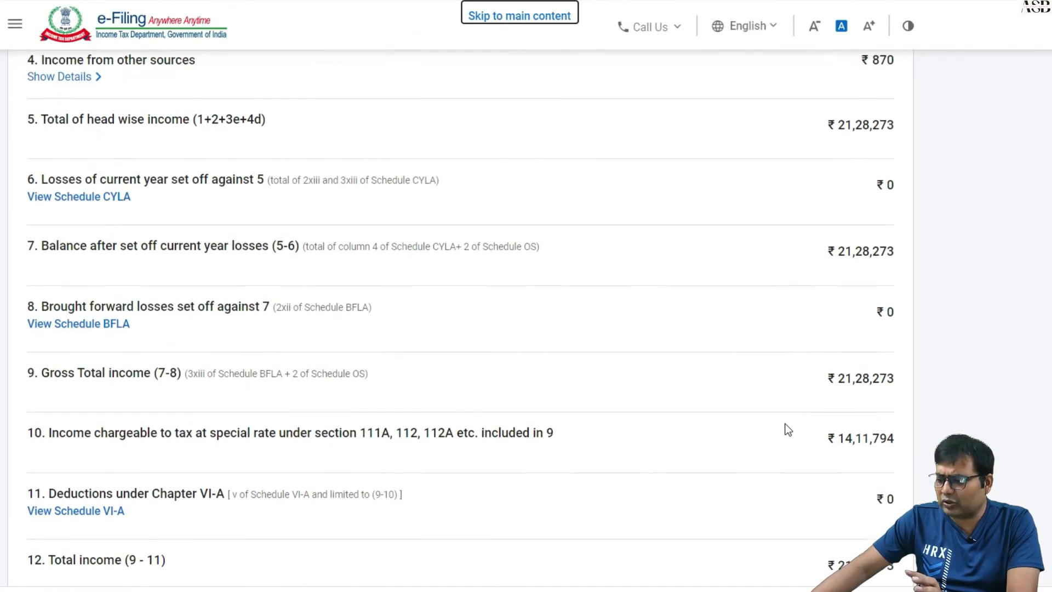
scroll(823, 386, down, 8)
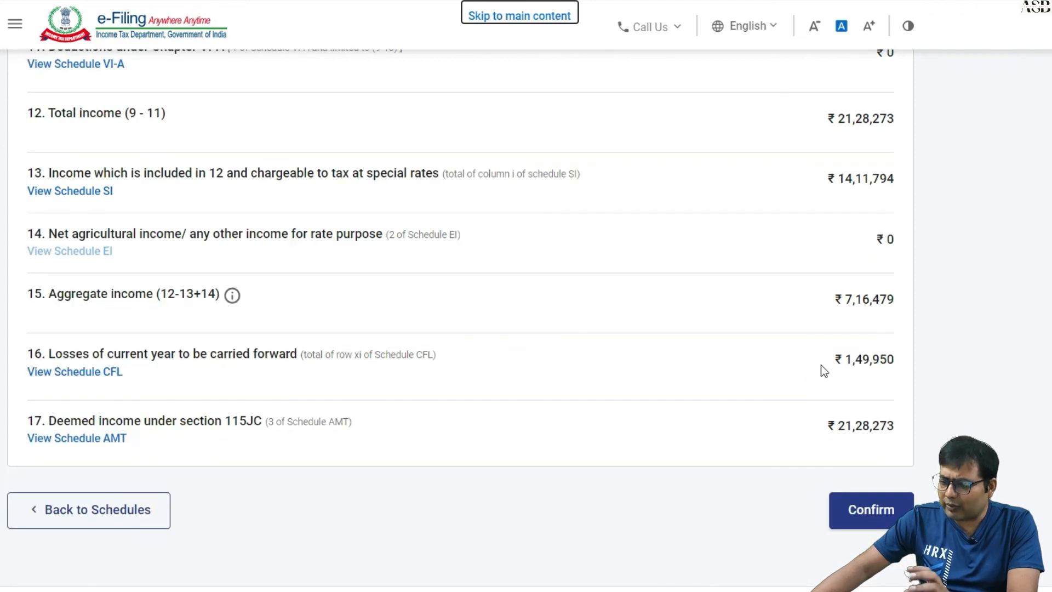
click(863, 520)
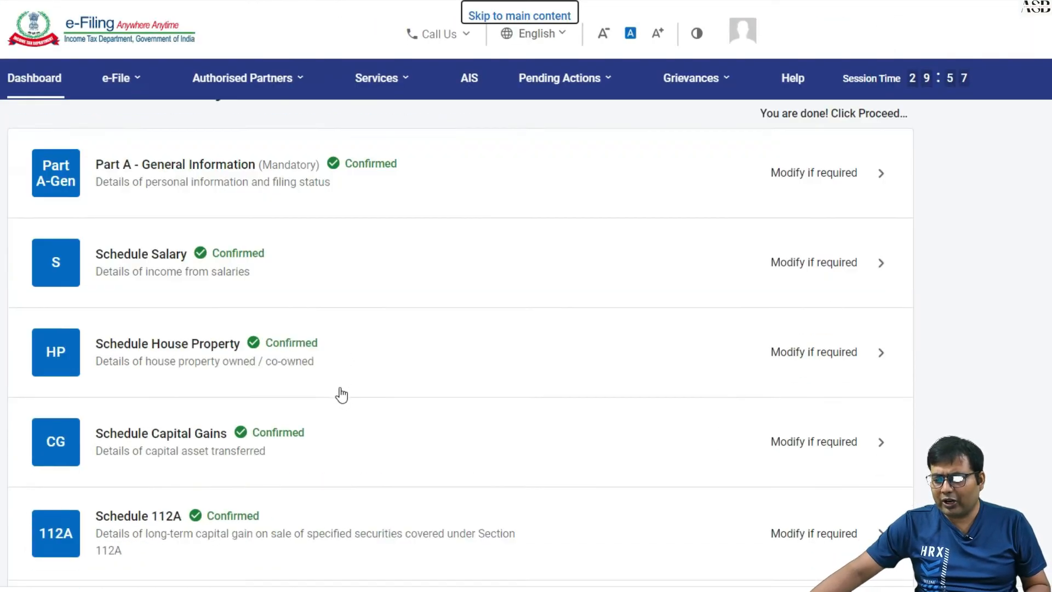
Review the tax liability computation in Part B - TTI and opt to pay the amount later
scroll(340, 394, down, 20)
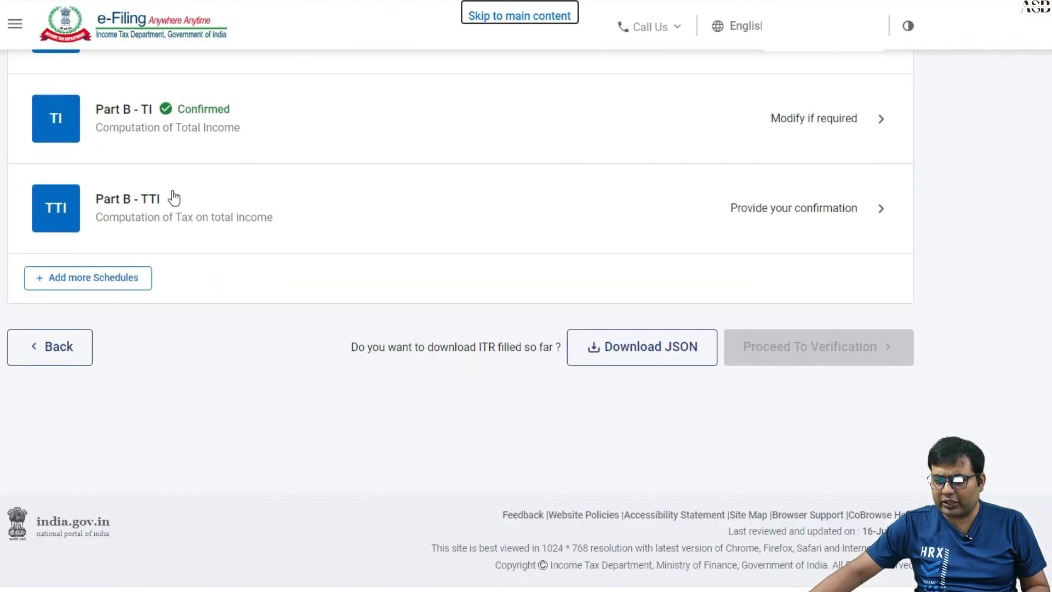
click(172, 196)
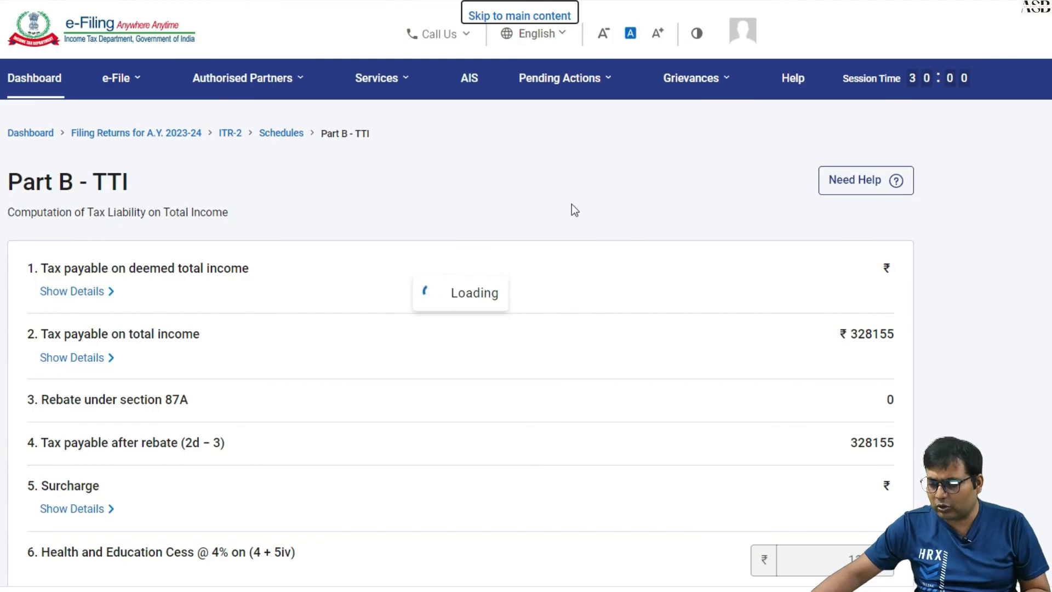
scroll(586, 219, down, 10)
scroll(787, 163, down, 3)
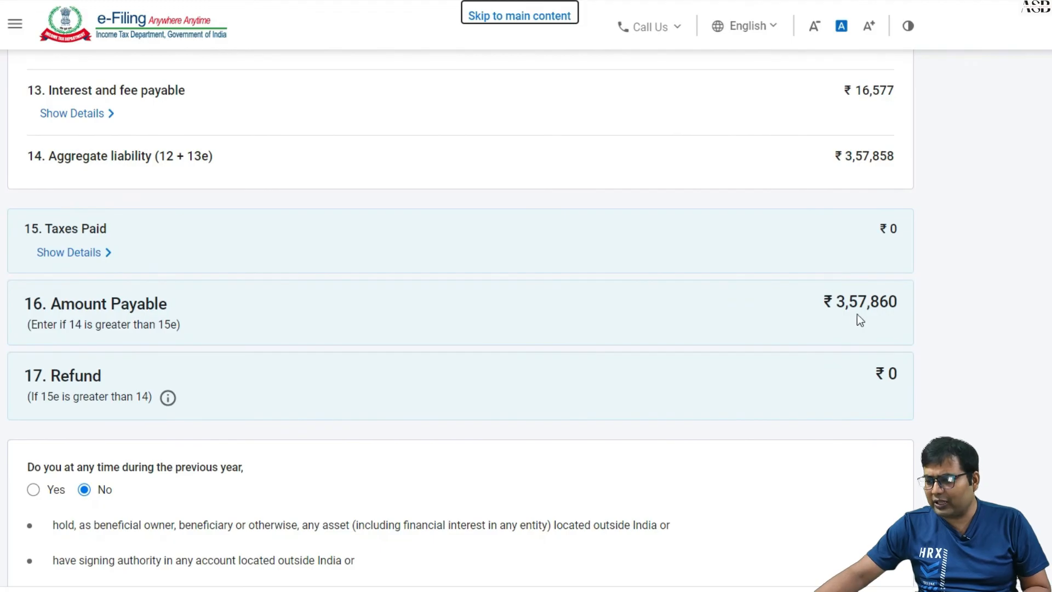
scroll(902, 318, down, 5)
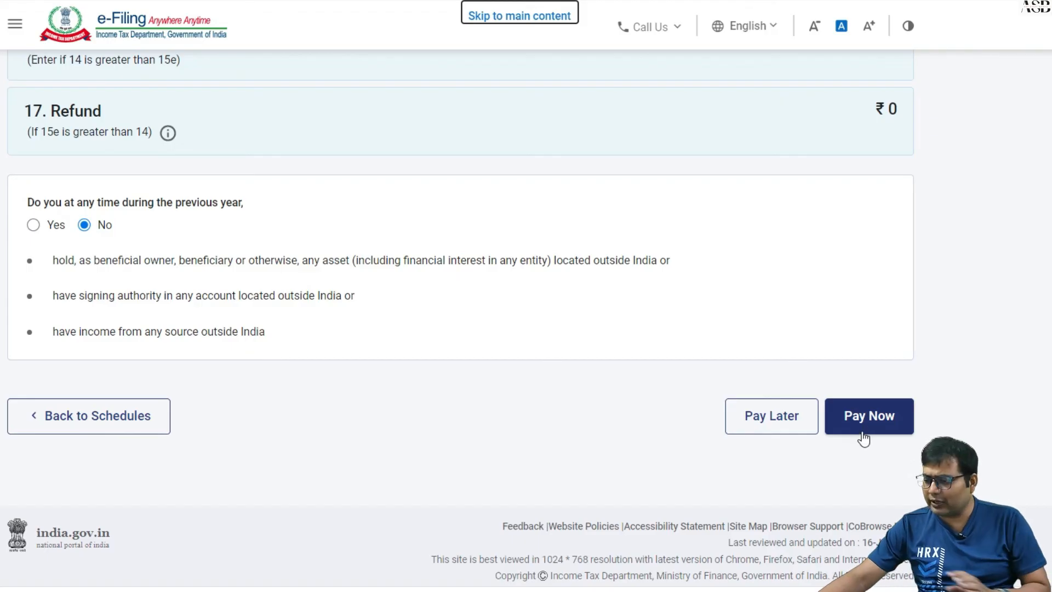
click(770, 430)
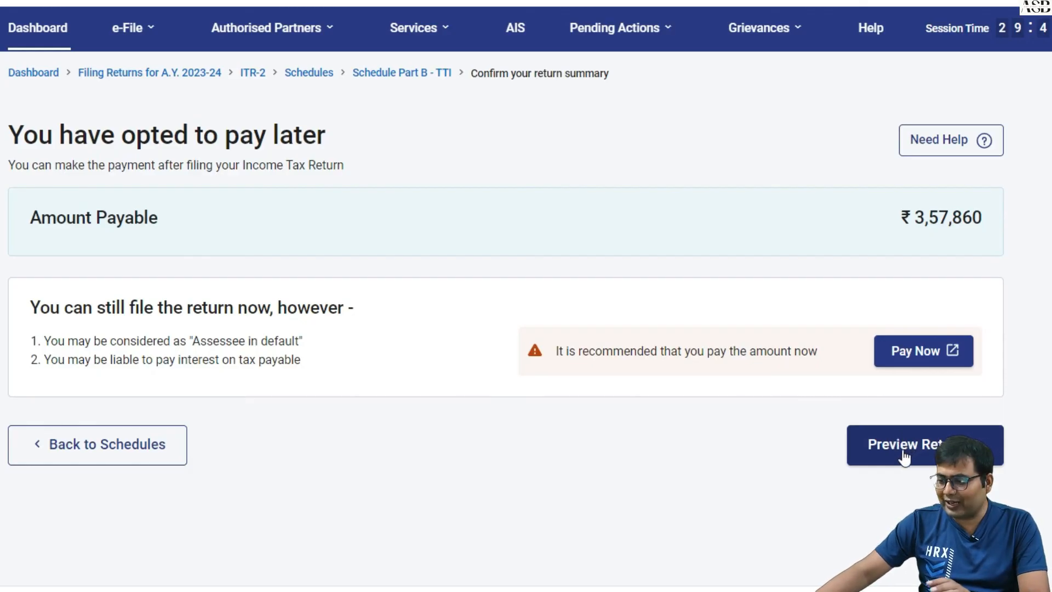
Continue from the pay-later summary to the declaration page, leave the TRP details blank, and proceed to the return preview
click(903, 449)
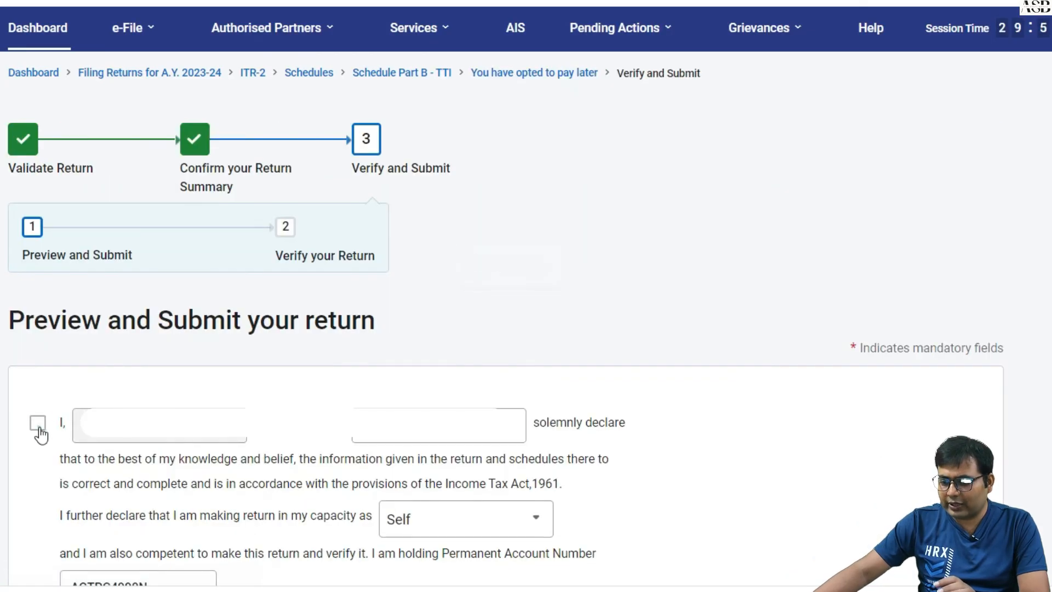
scroll(548, 345, down, 10)
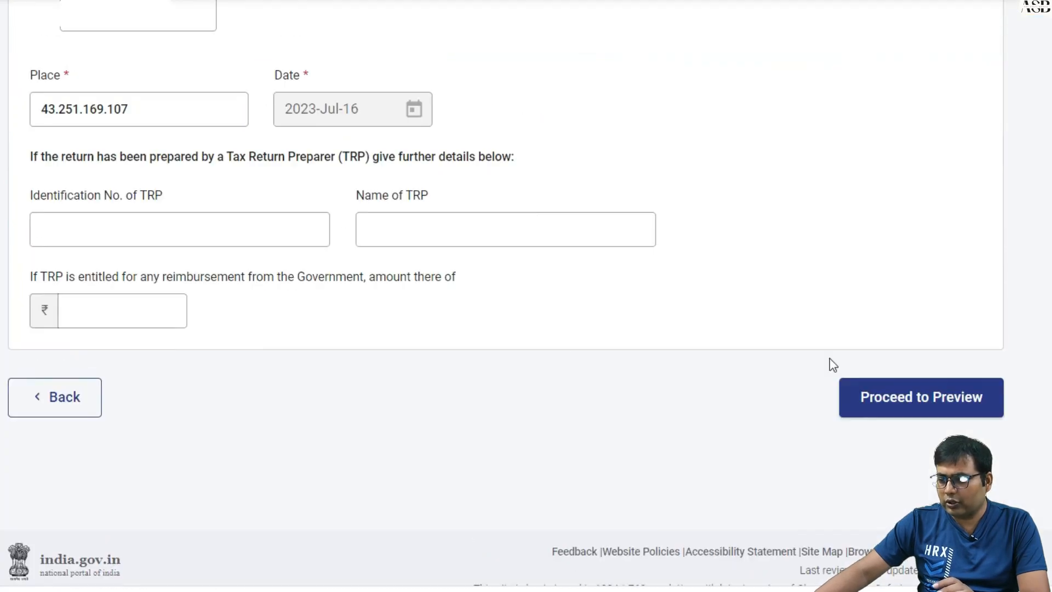
click(882, 397)
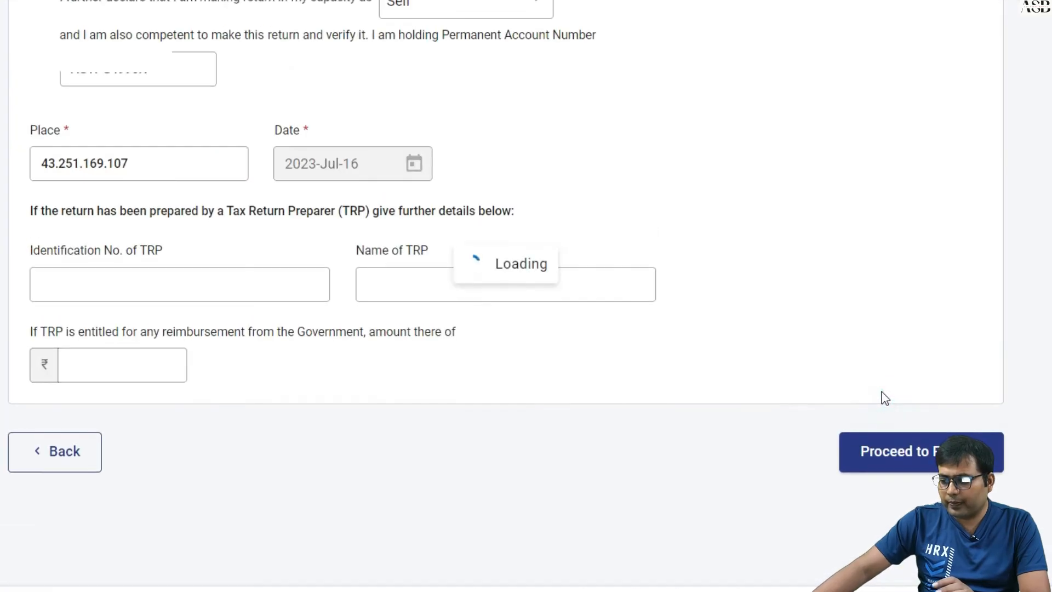